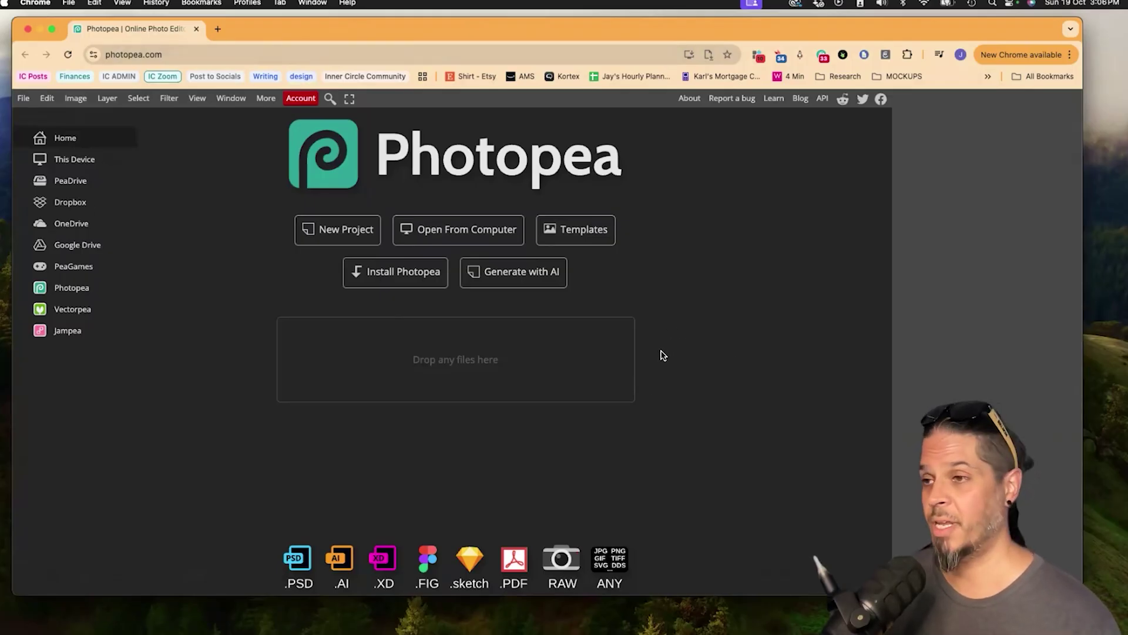
# Create a new 2500 × 2500 px blank document
pyautogui.click(333, 230)
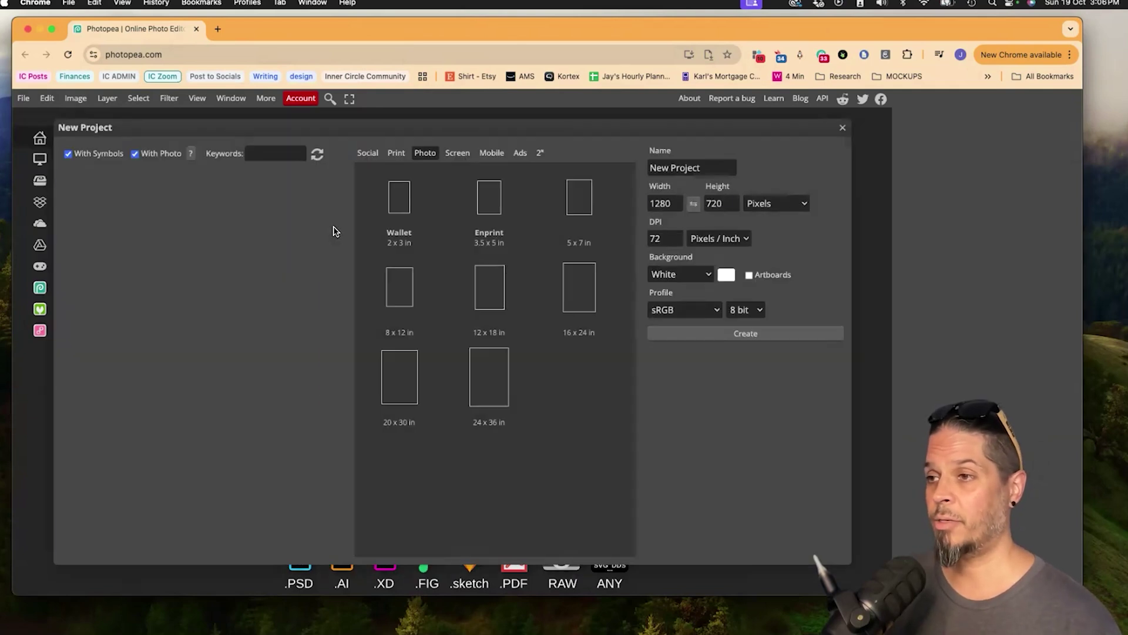
pyautogui.click(669, 204)
pyautogui.doubleClick(670, 203)
pyautogui.write('2500')
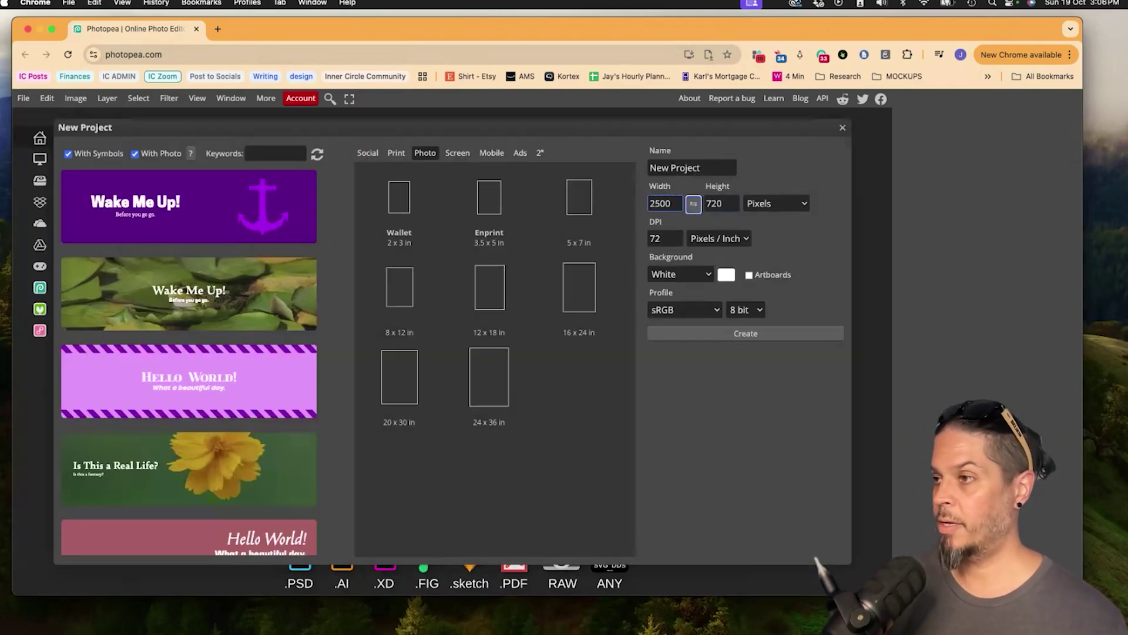
pyautogui.press('Tab')
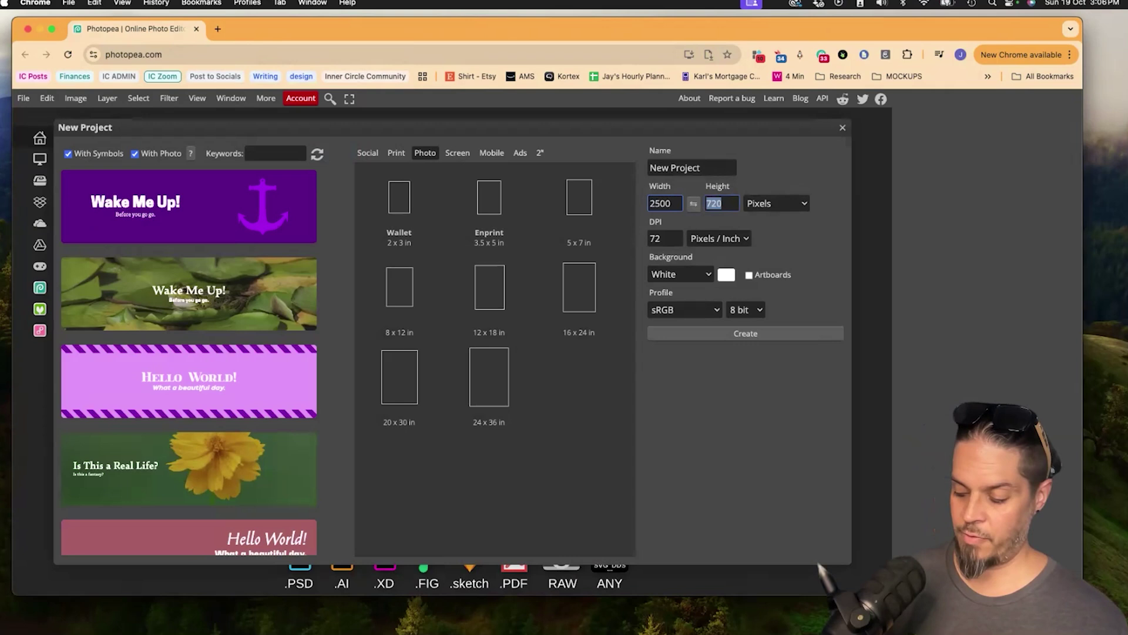
pyautogui.write('2500')
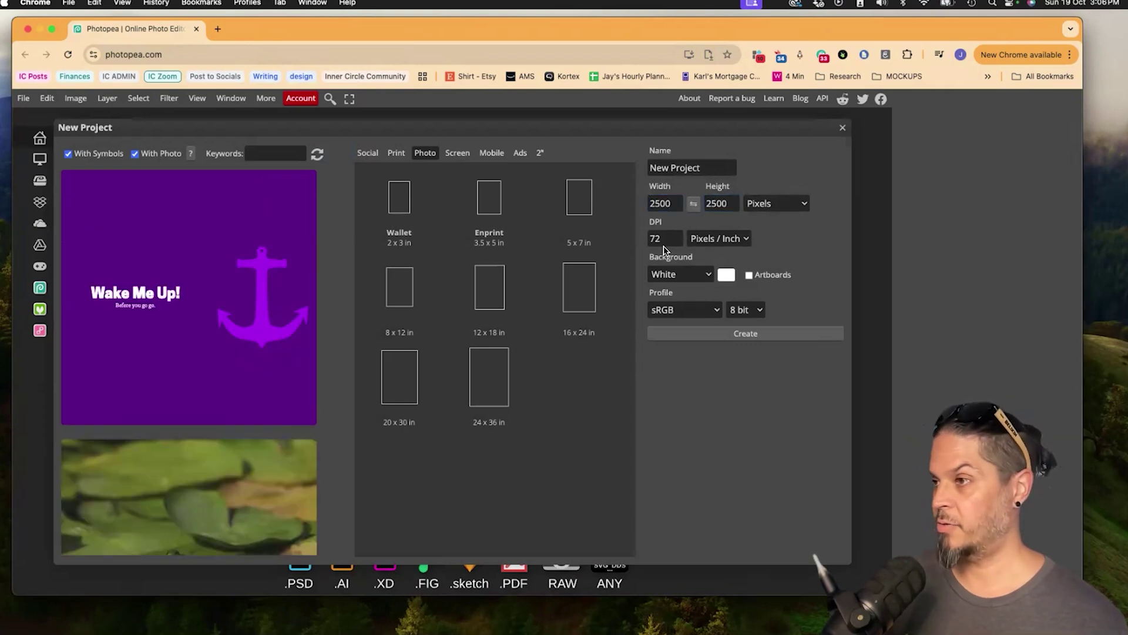
pyautogui.click(664, 243)
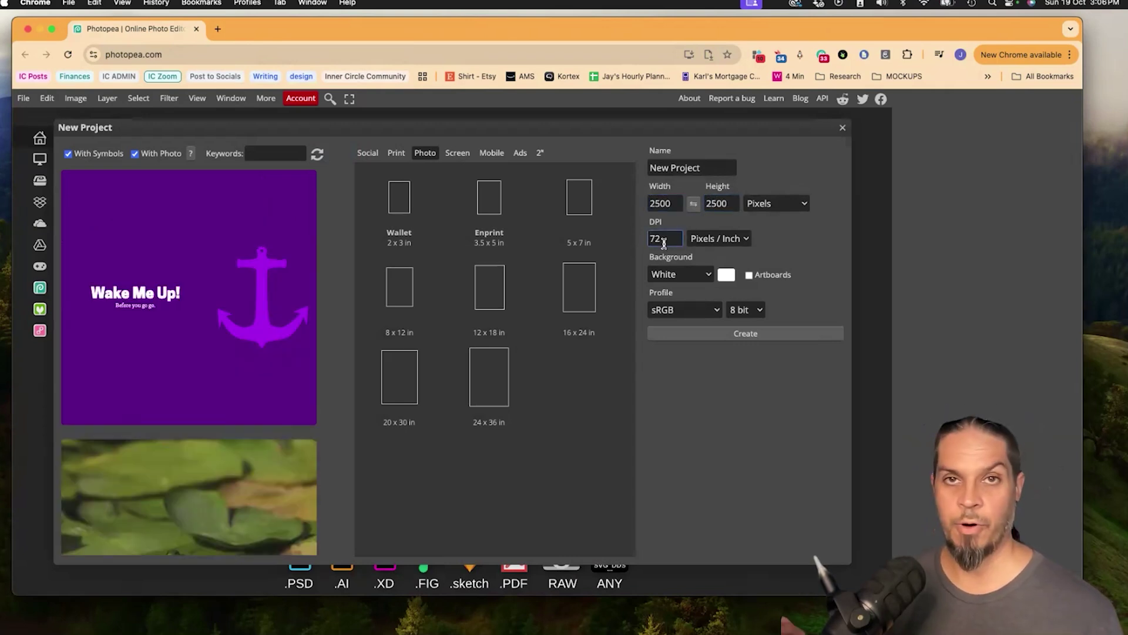
pyautogui.click(747, 334)
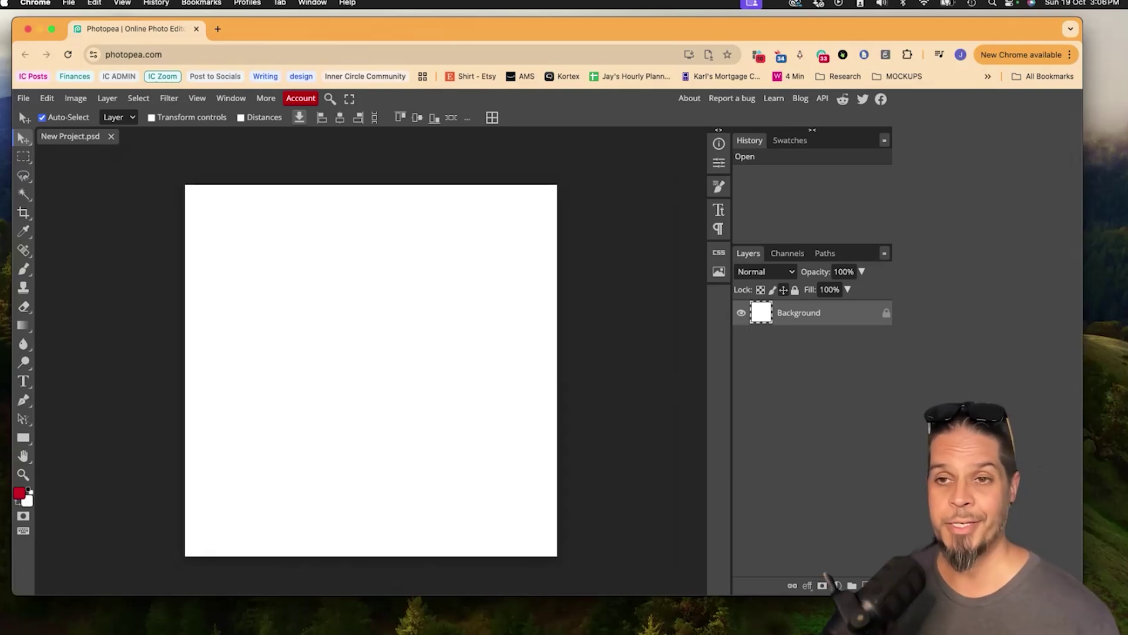
# Place the Christmas shirt photo, stretch it to fill the canvas, and delete the white Background layer
pyautogui.moveTo(1127, 241); pyautogui.dragTo(560, 229)
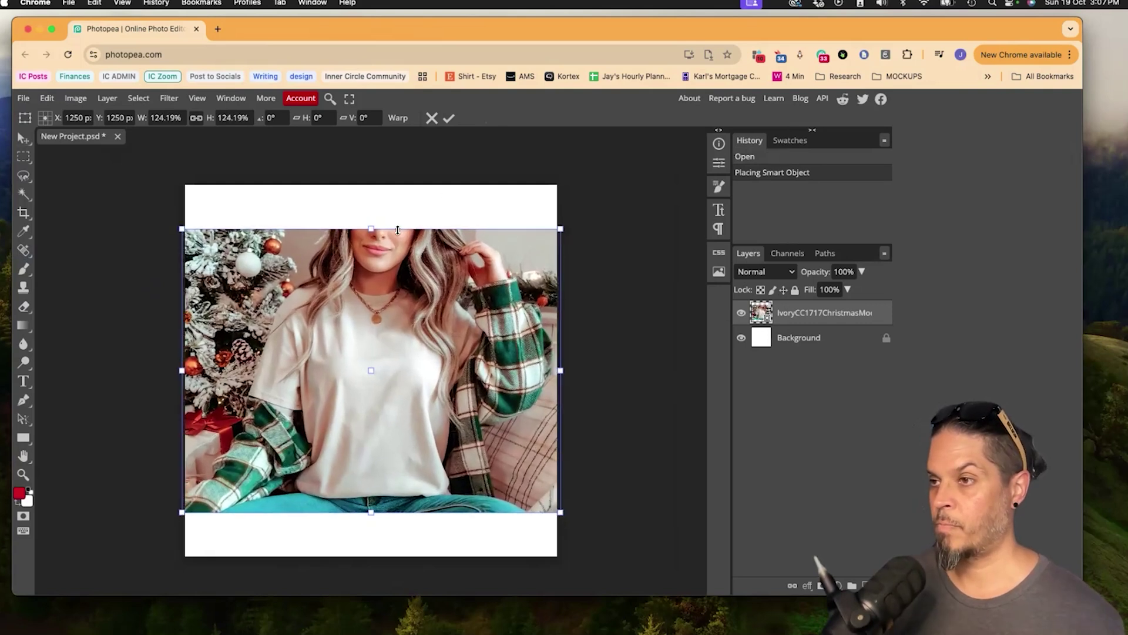
pyautogui.moveTo(376, 229); pyautogui.dragTo(378, 176)
pyautogui.click(817, 337)
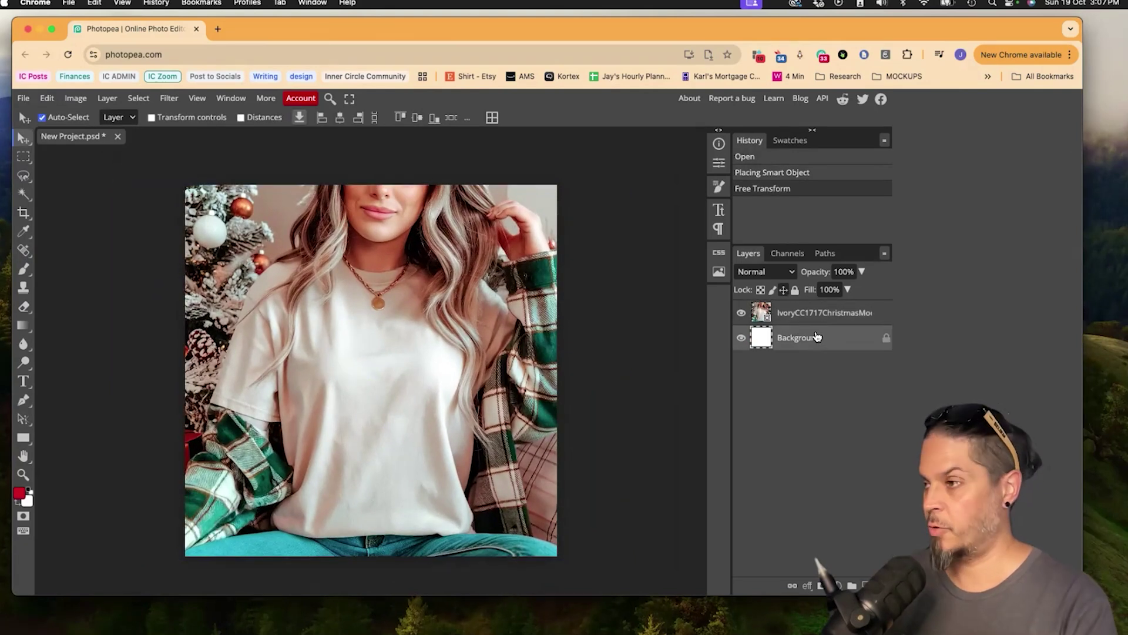
pyautogui.press('Delete')
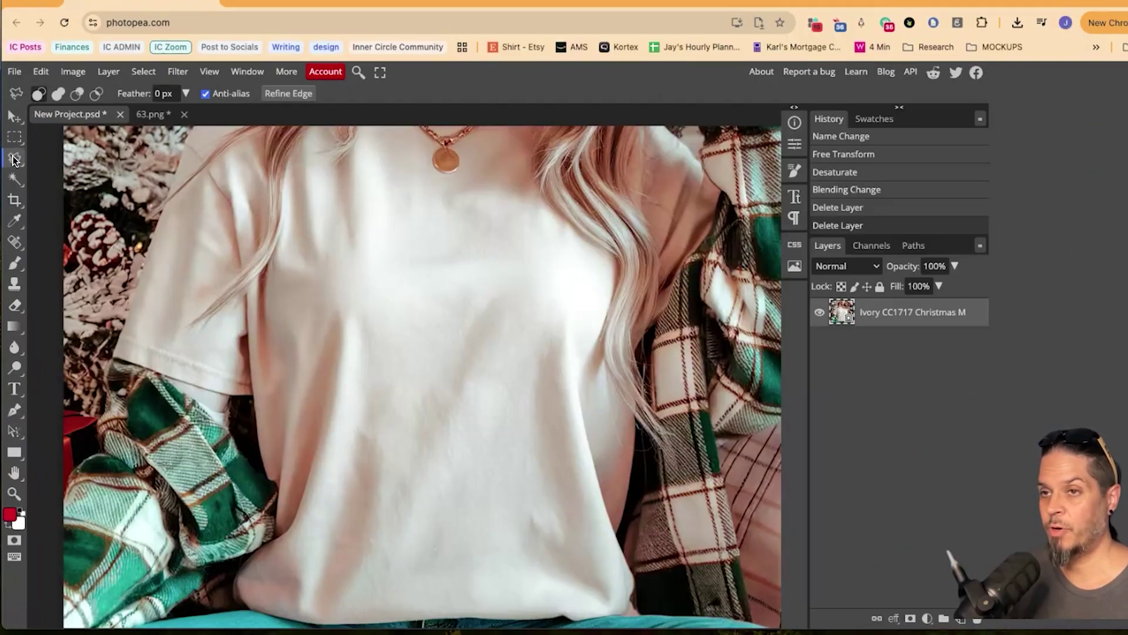
# Trace a closed Polygonal Lasso selection around the shirt's front panel
pyautogui.rightClick(14, 160)
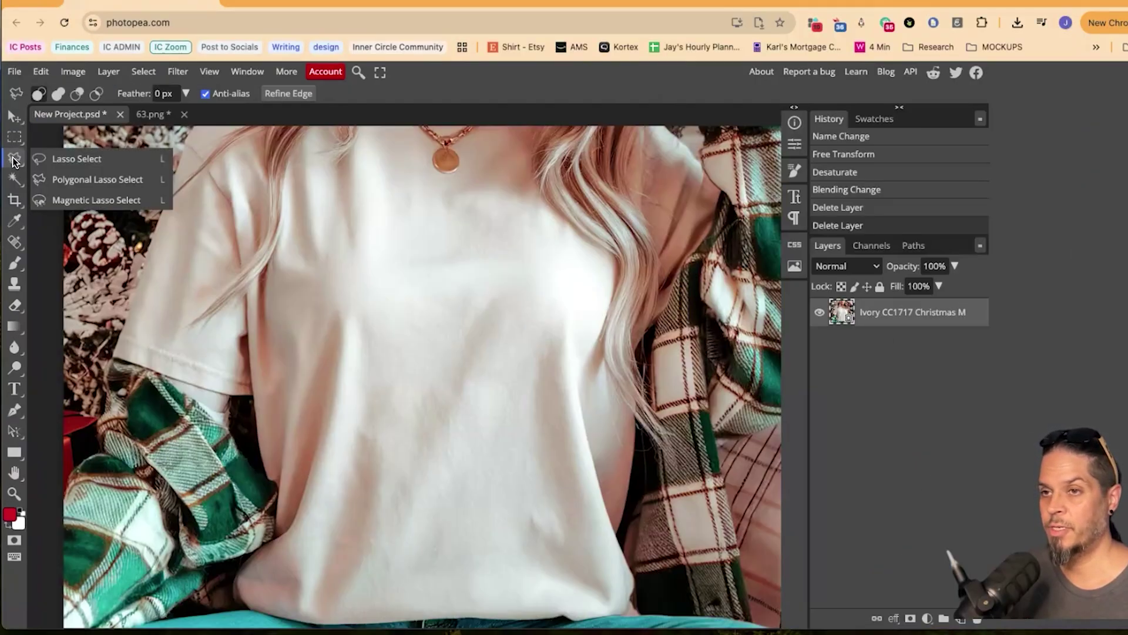
pyautogui.click(80, 181)
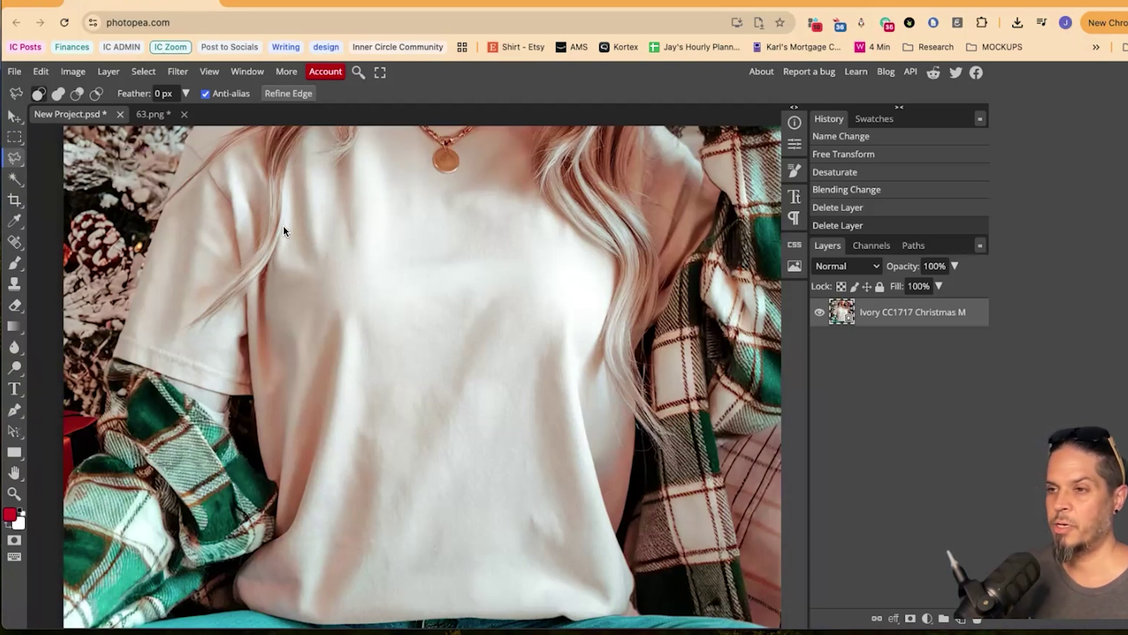
pyautogui.click(294, 214)
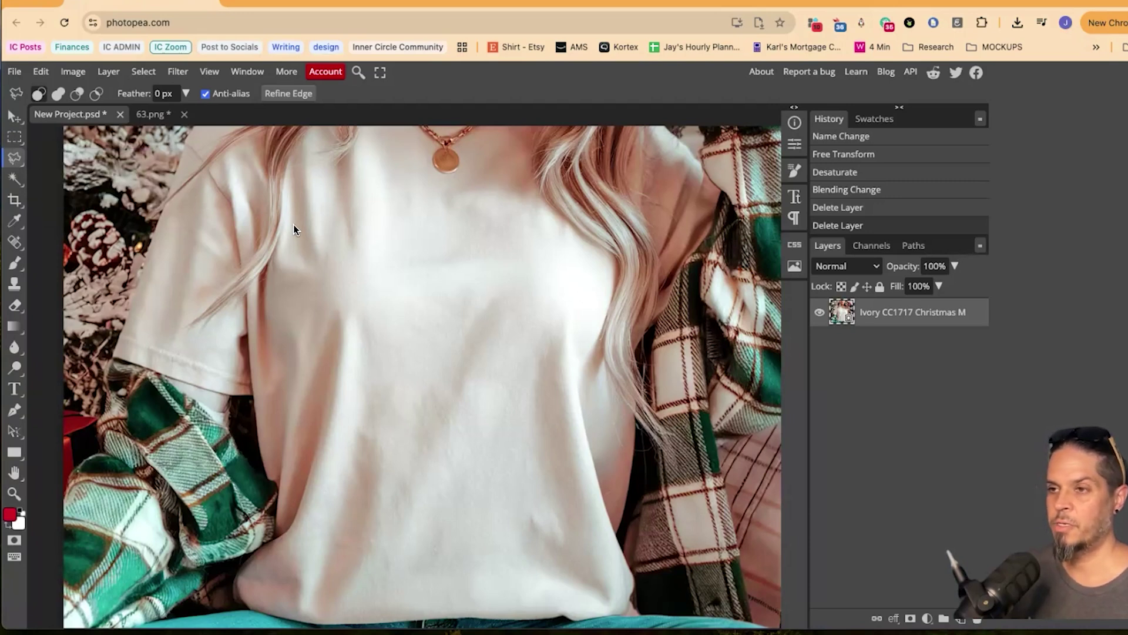
pyautogui.click(271, 272)
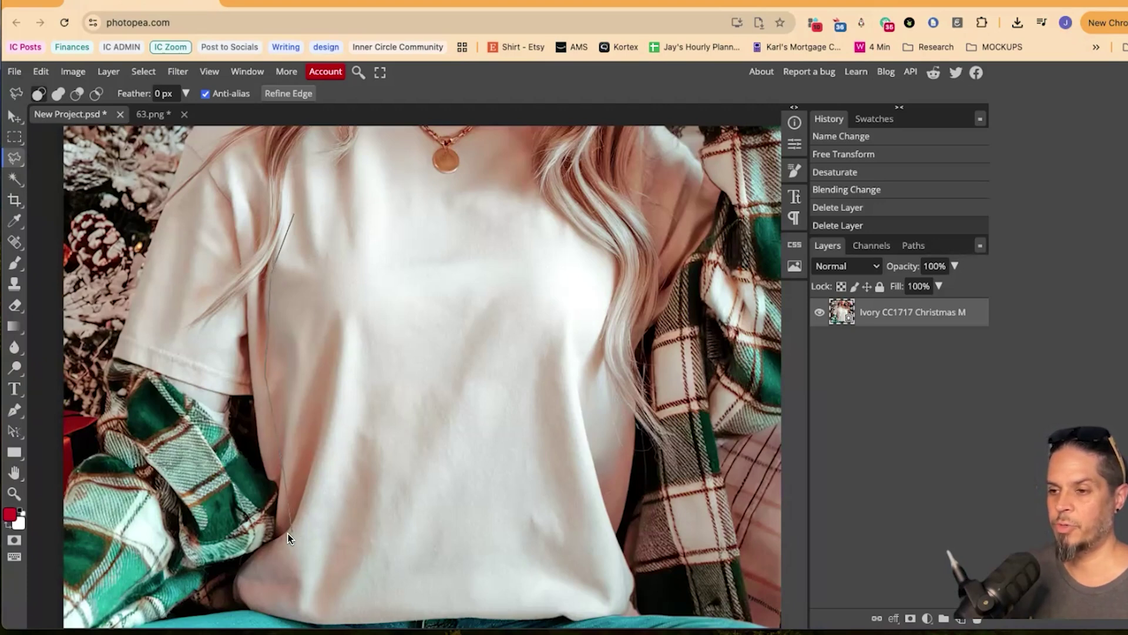
pyautogui.click(263, 566)
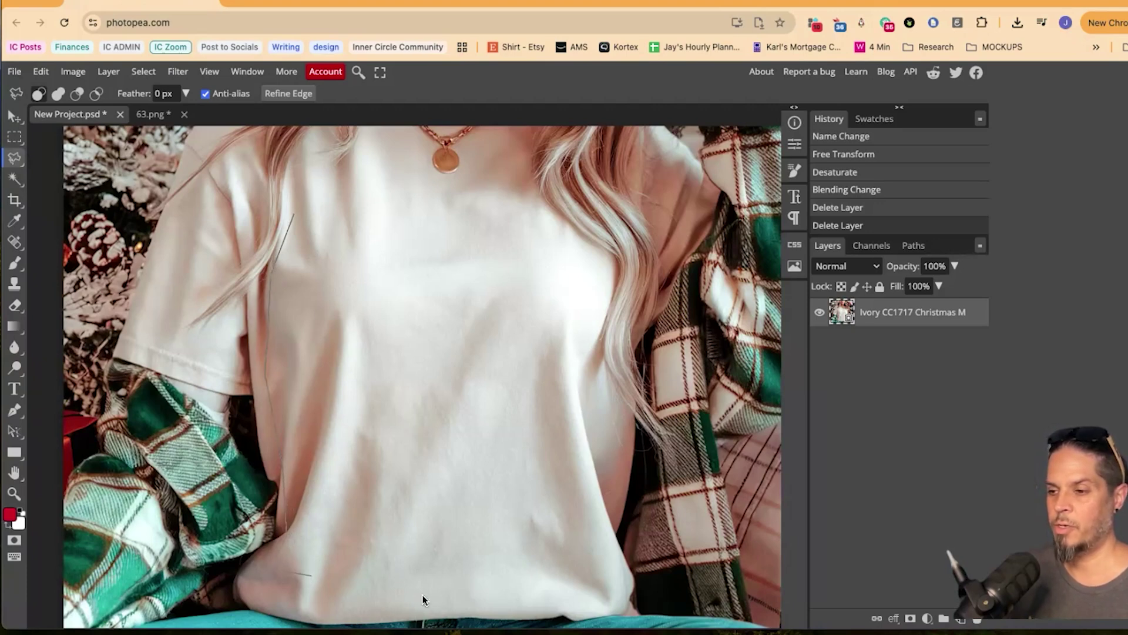
pyautogui.click(360, 587)
pyautogui.click(492, 588)
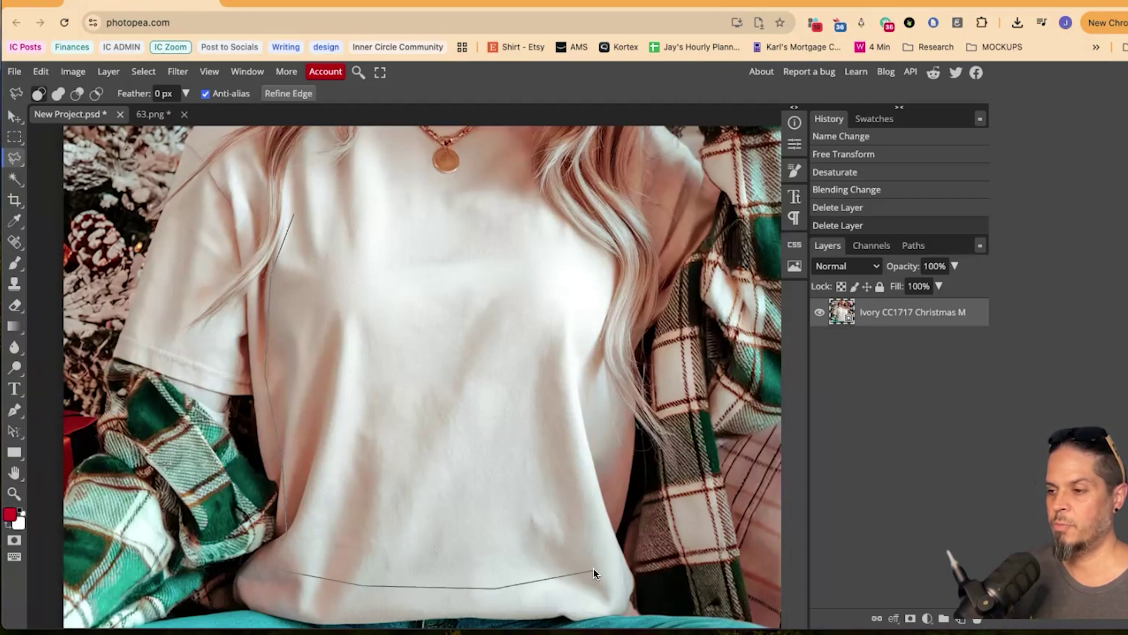
pyautogui.click(595, 572)
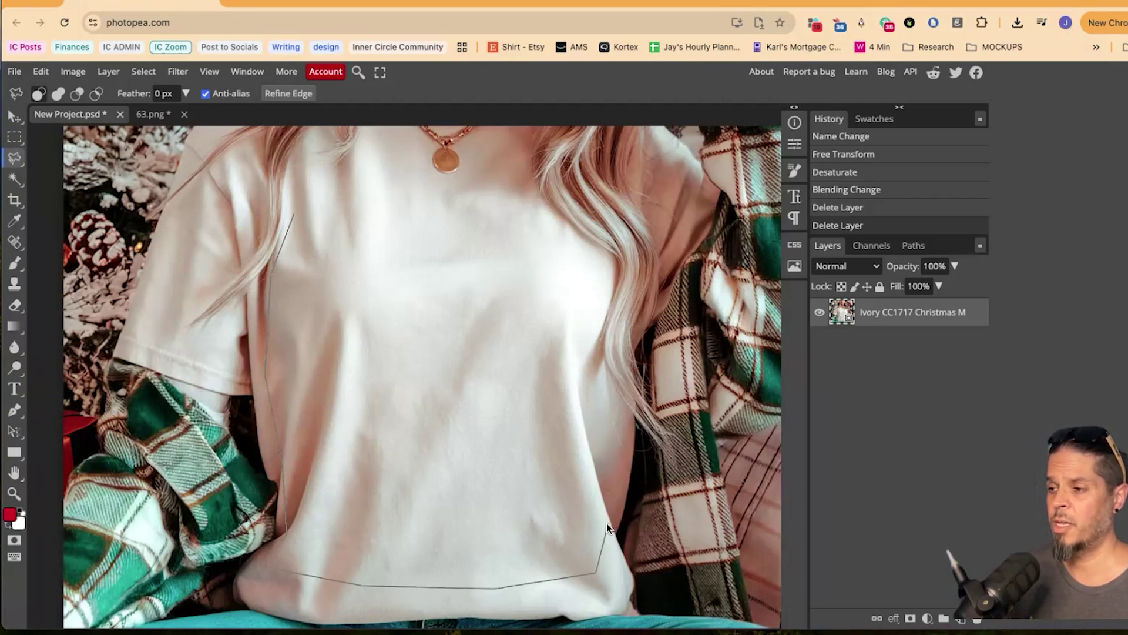
pyautogui.click(608, 456)
pyautogui.click(590, 371)
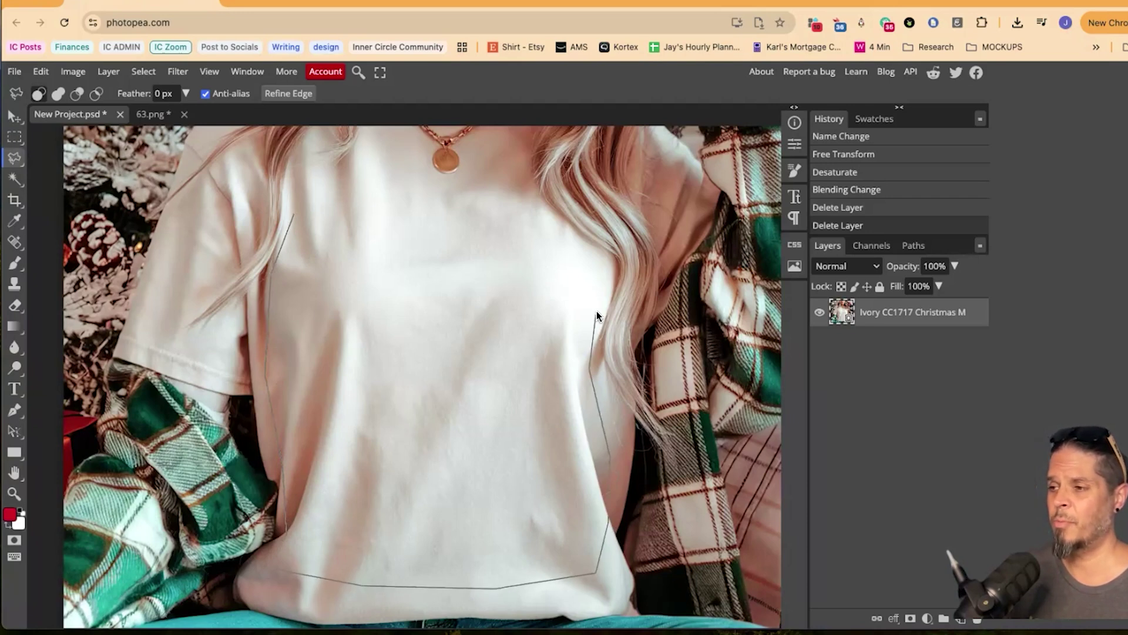
pyautogui.click(598, 278)
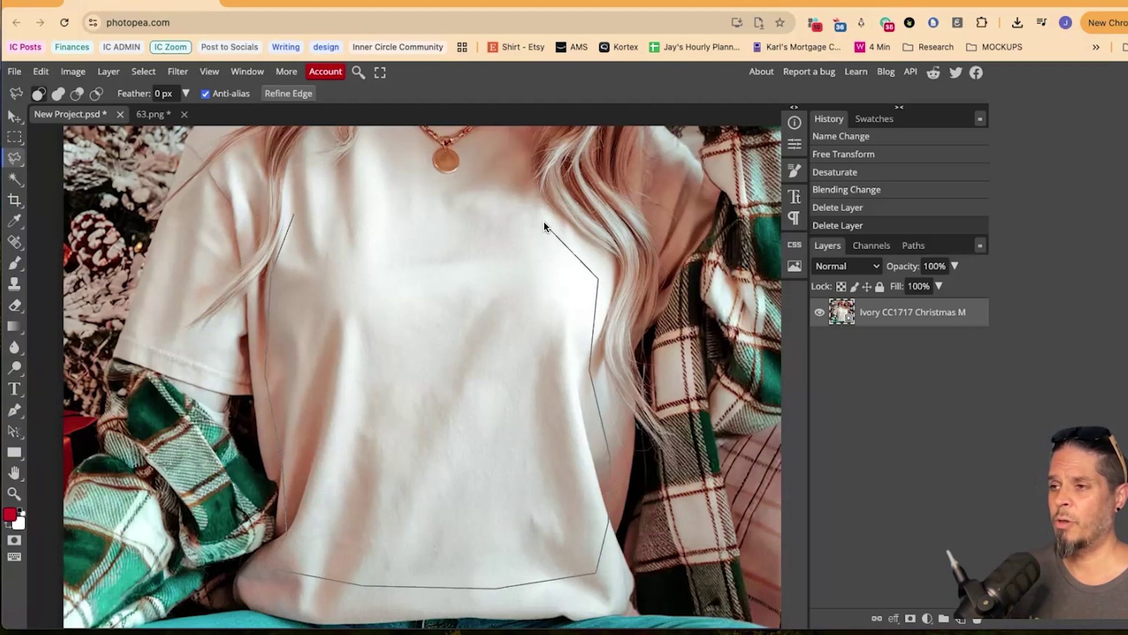
pyautogui.click(547, 217)
pyautogui.click(402, 206)
pyautogui.click(292, 215)
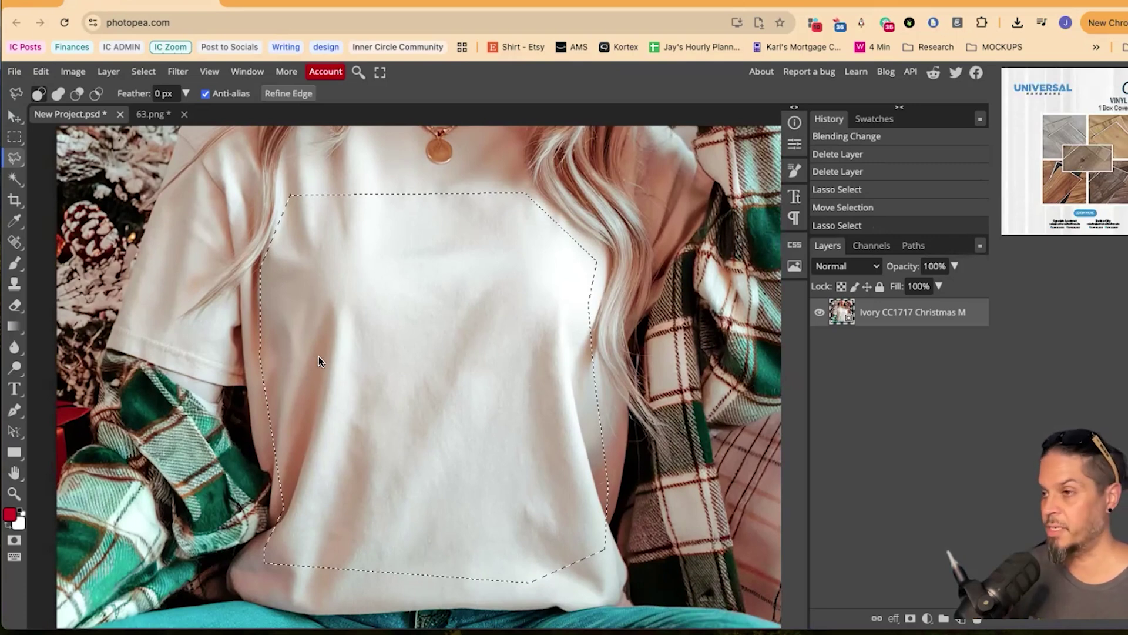
# Copy the selected shirt front to a new layer with Ctrl+J and test-move it
pyautogui.hotkey('ctrl', 'j')
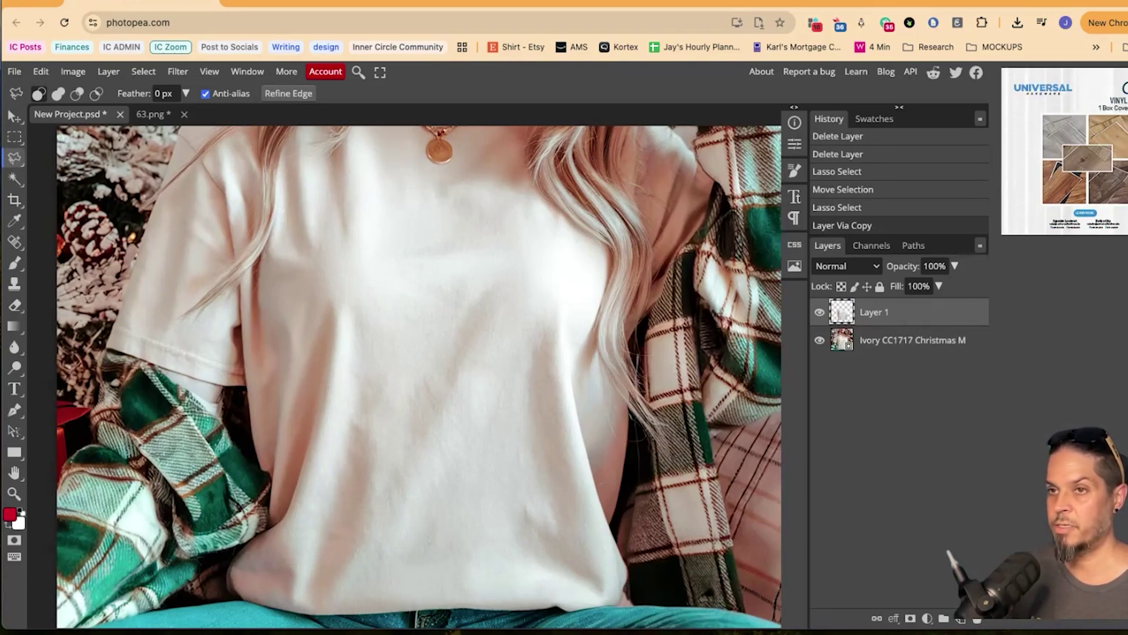
pyautogui.press('v')
pyautogui.moveTo(366, 401)
pyautogui.mouseDown()
pyautogui.moveTo(597, 414)
pyautogui.moveTo(356, 355)
pyautogui.moveTo(562, 375)
pyautogui.moveTo(469, 396)
pyautogui.mouseUp()
# Undo the test move, rename the copied layer 'Shadows / Highlights', and hide it
pyautogui.hotkey('ctrl', 'z')
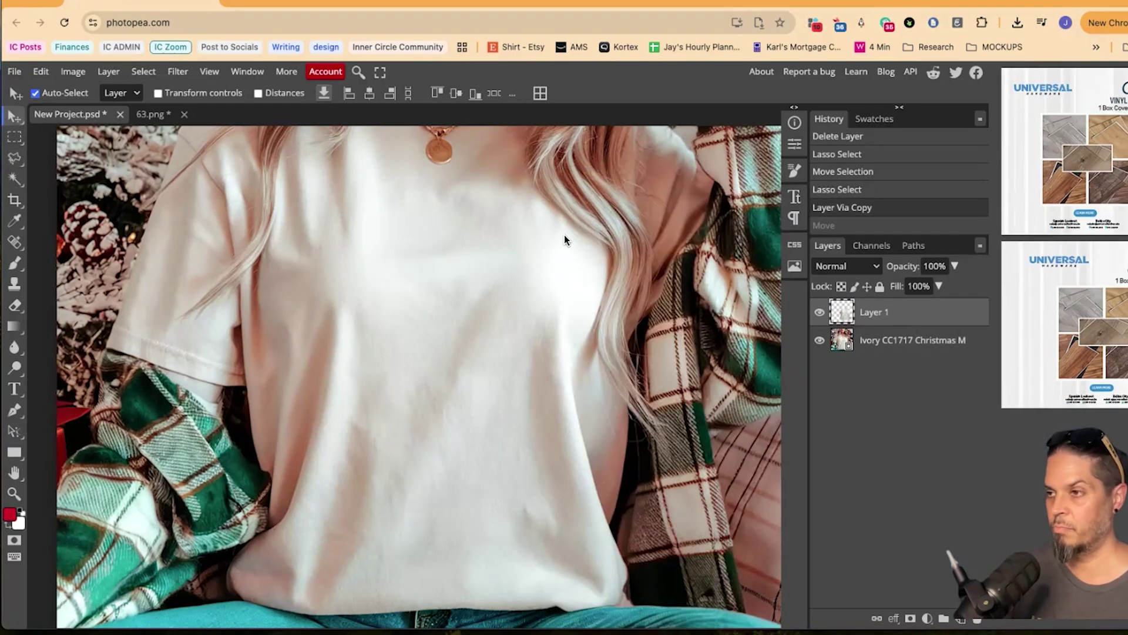
pyautogui.doubleClick(872, 315)
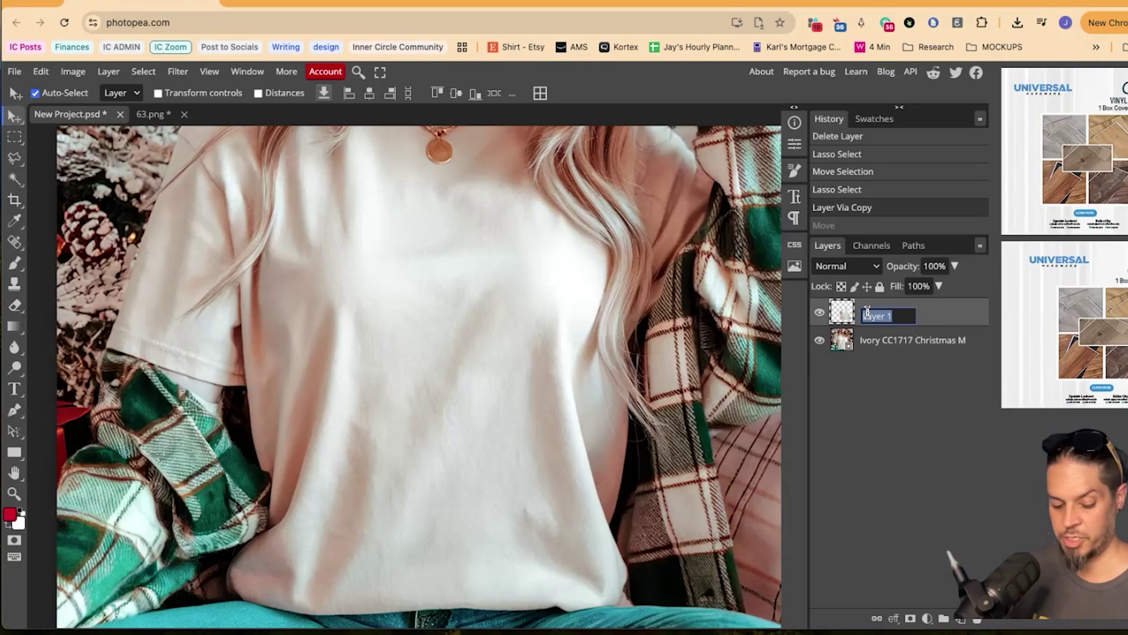
pyautogui.hotkey('ctrl', 'v')
pyautogui.press('Return')
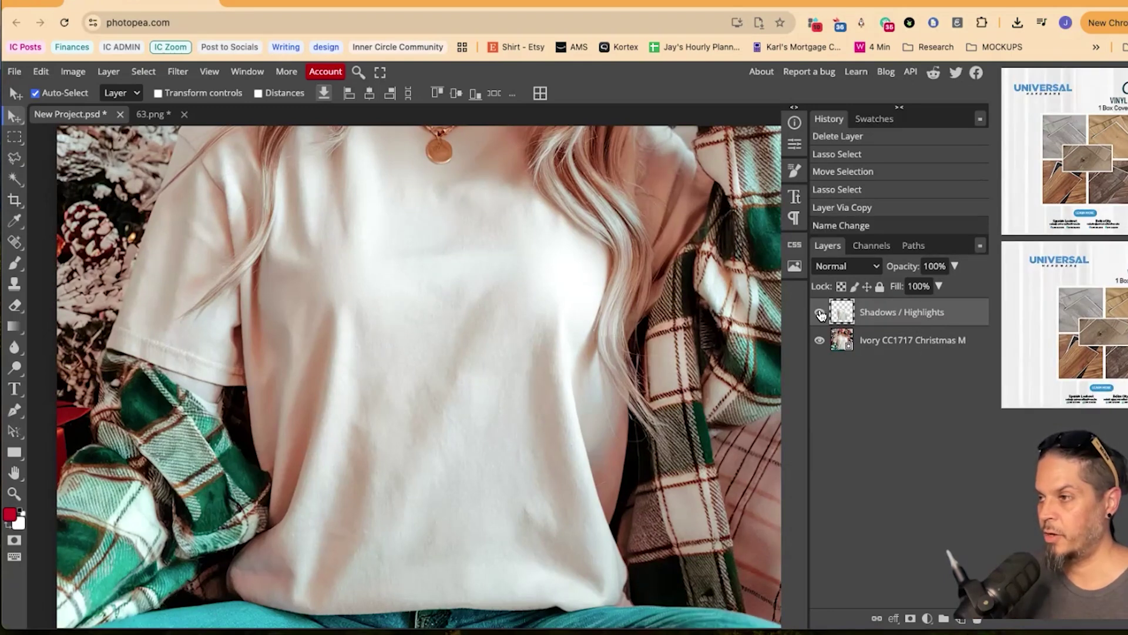
pyautogui.click(819, 314)
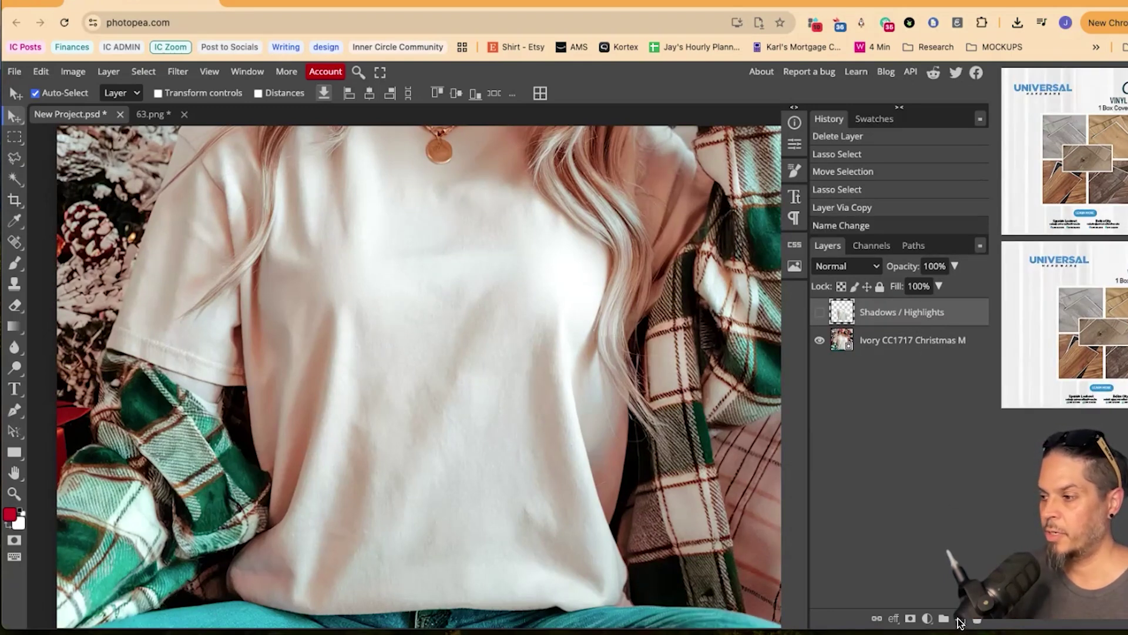
# Add a new layer below Shadows / Highlights named 'Click to place design'
pyautogui.click(960, 620)
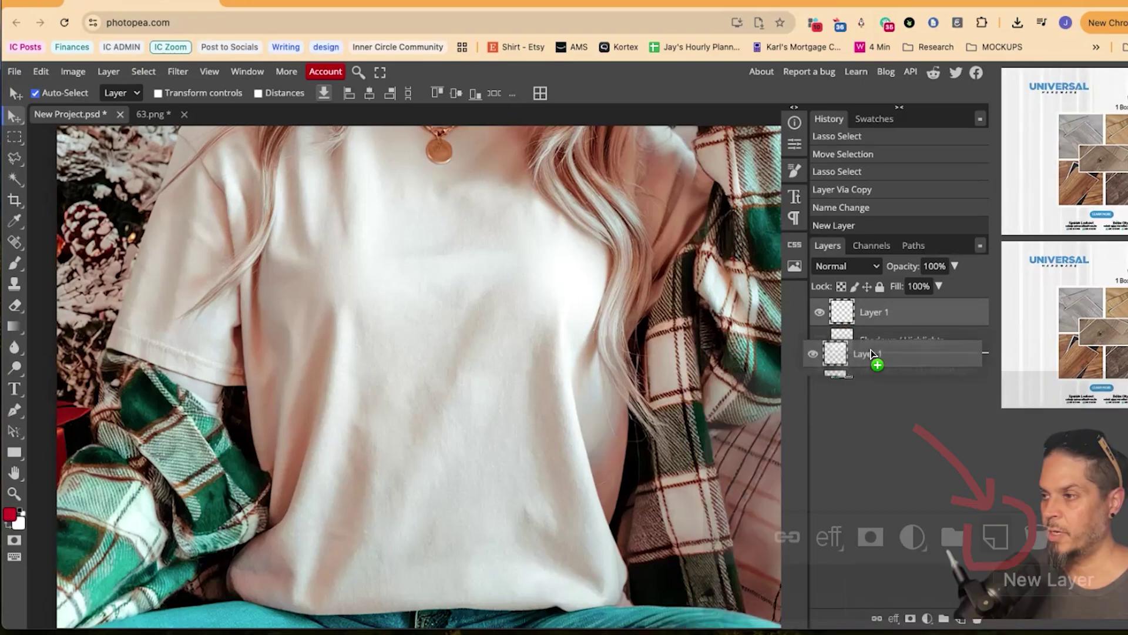
pyautogui.moveTo(872, 351); pyautogui.dragTo(875, 352)
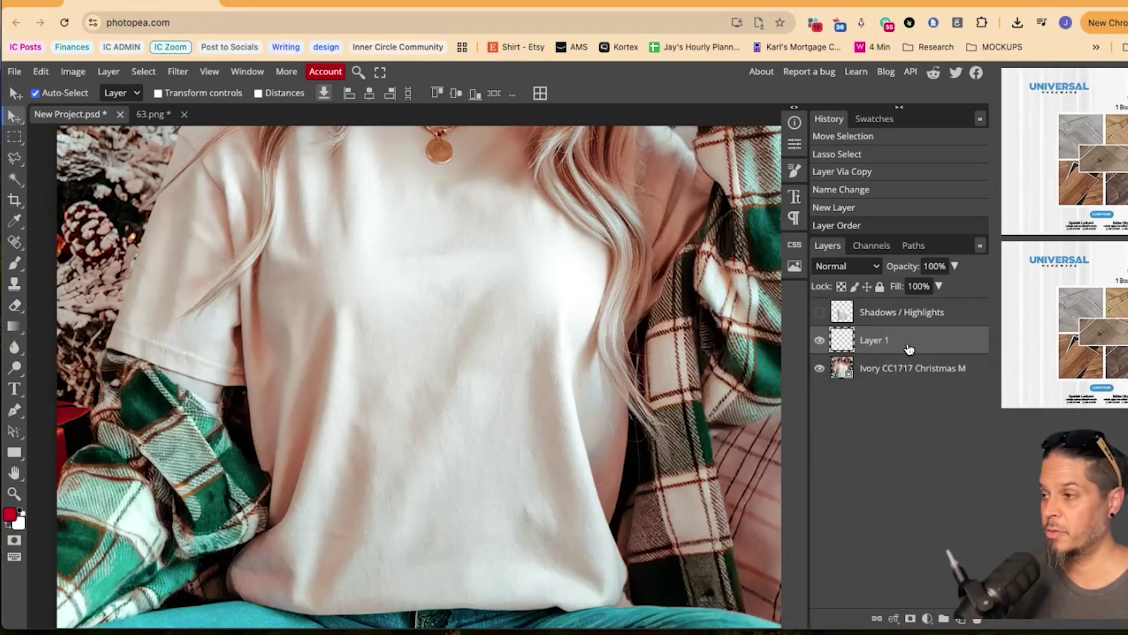
pyautogui.doubleClick(872, 343)
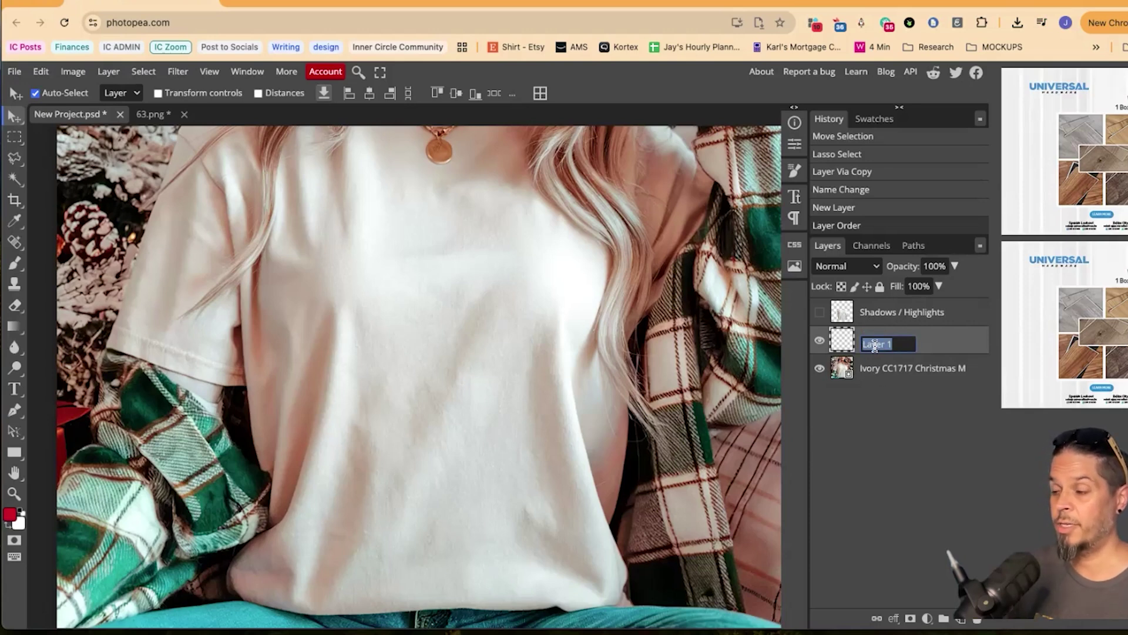
pyautogui.write('Click to place design')
pyautogui.press('Return')
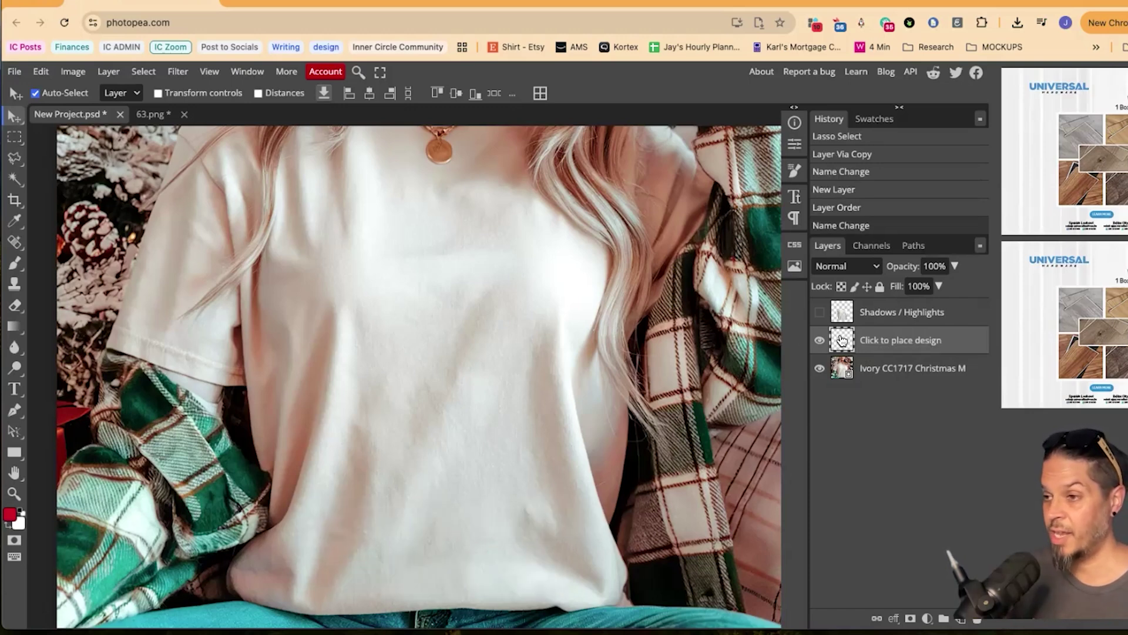
# Outline the shirt's chest print area with a Polygonal Lasso selection
pyautogui.click(14, 160)
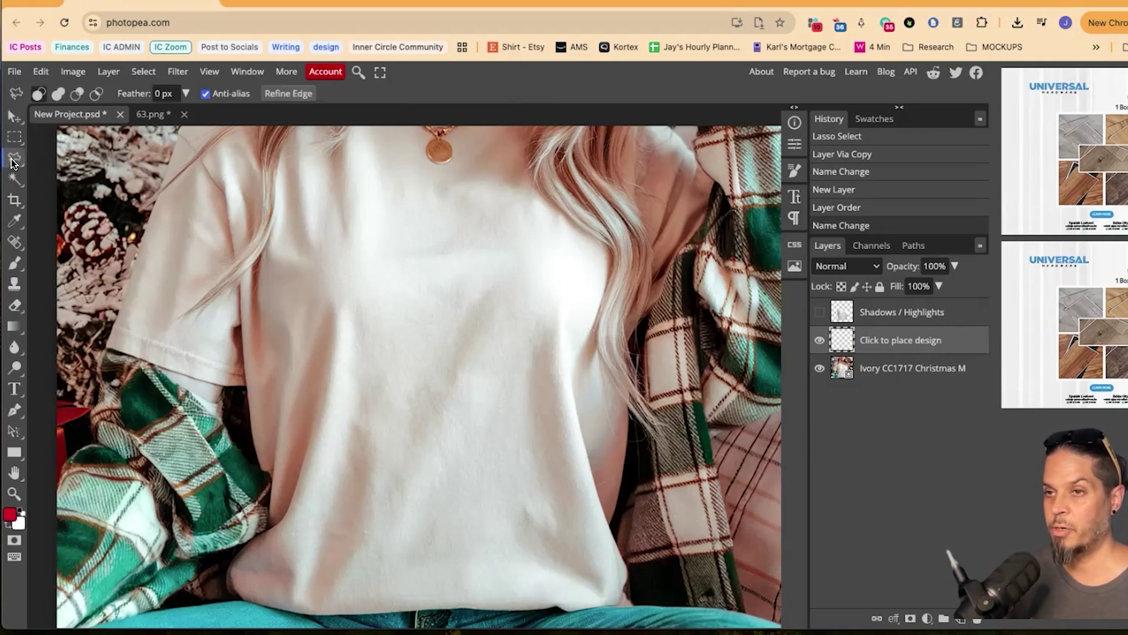
pyautogui.click(287, 213)
pyautogui.click(265, 317)
pyautogui.click(281, 536)
pyautogui.click(426, 561)
pyautogui.click(586, 553)
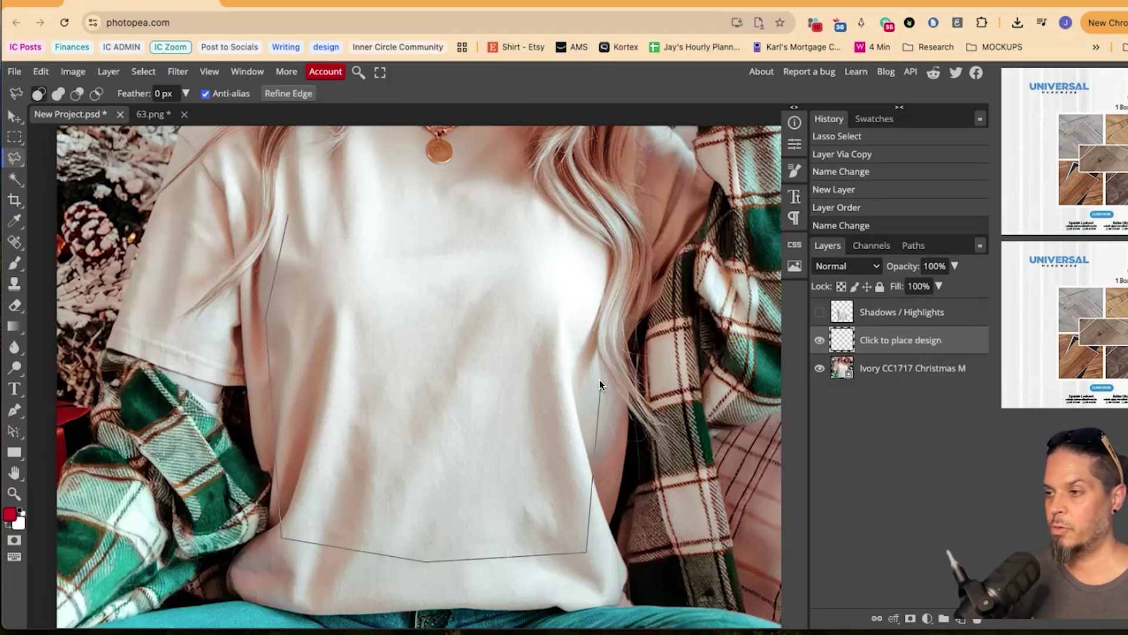
pyautogui.click(589, 353)
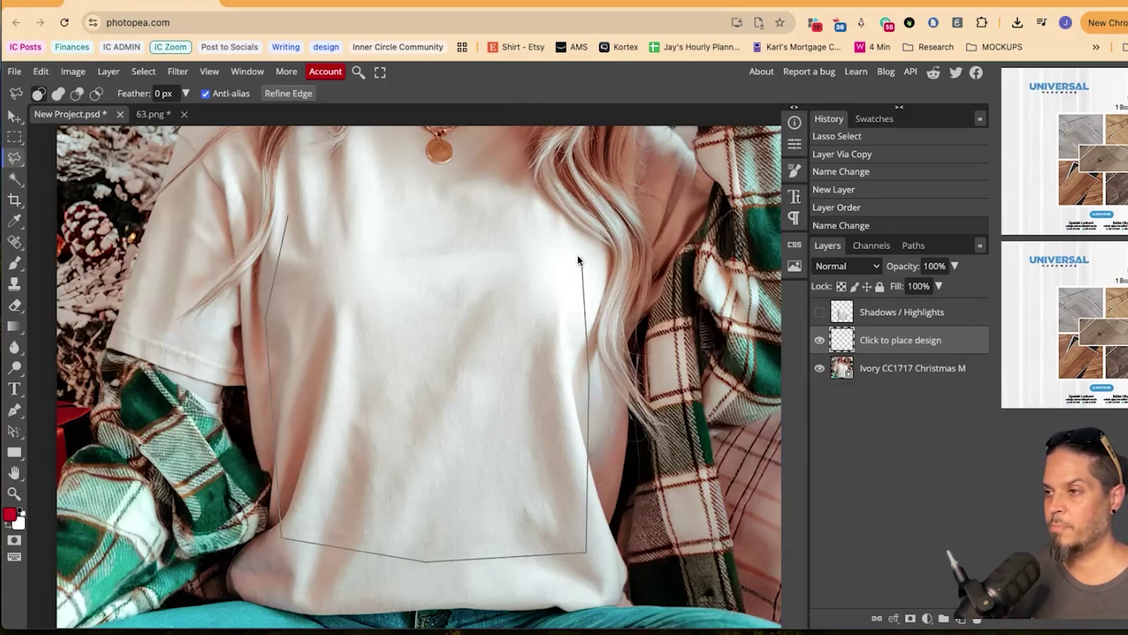
pyautogui.click(520, 193)
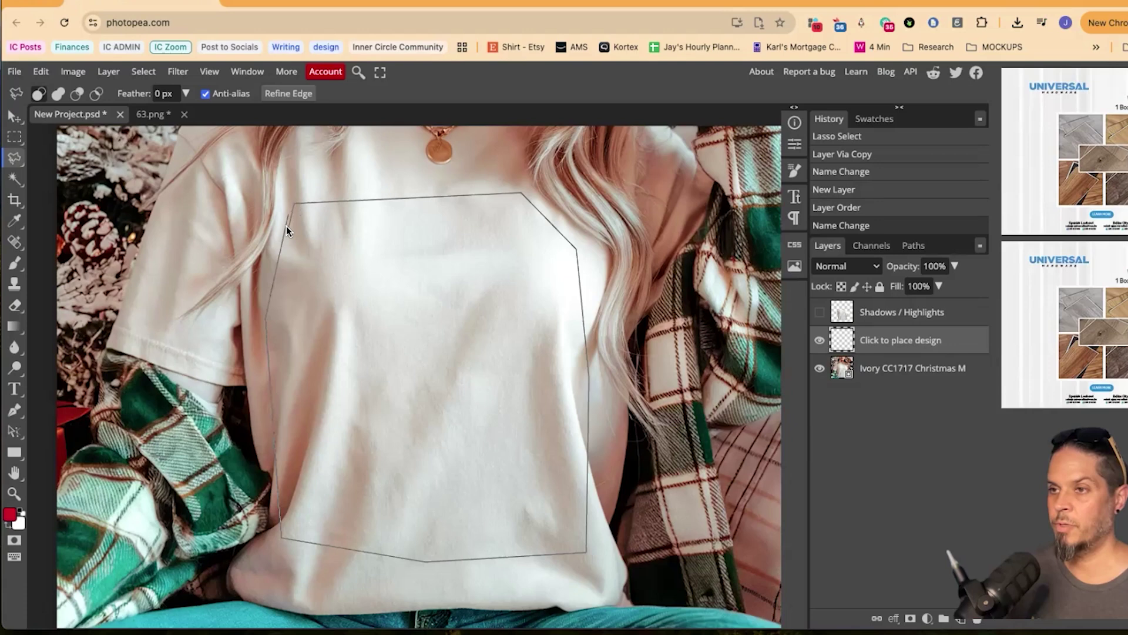
pyautogui.click(287, 218)
pyautogui.moveTo(434, 338); pyautogui.dragTo(440, 339)
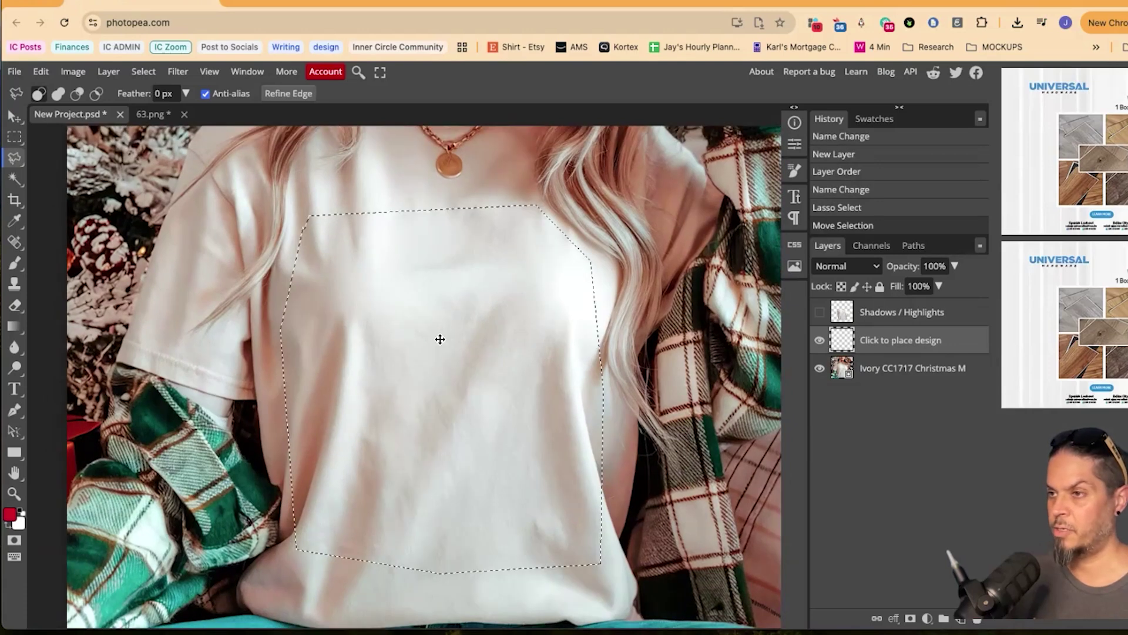
pyautogui.hscroll(1, 376, 364)
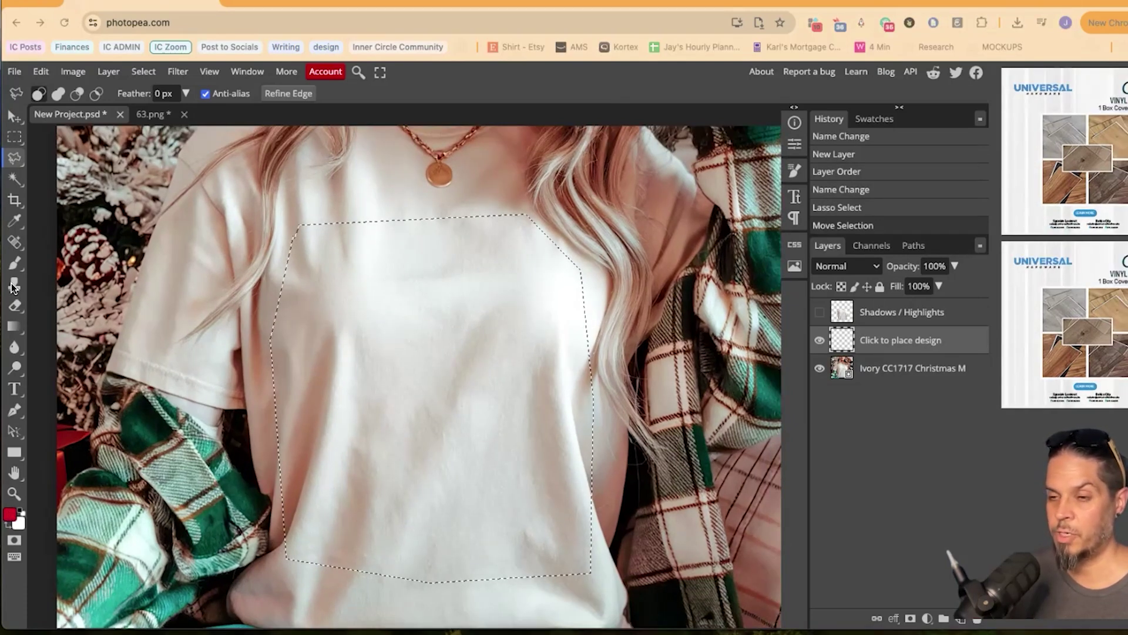
# Fill the chest selection with solid red using the Paint Bucket
pyautogui.click(13, 327)
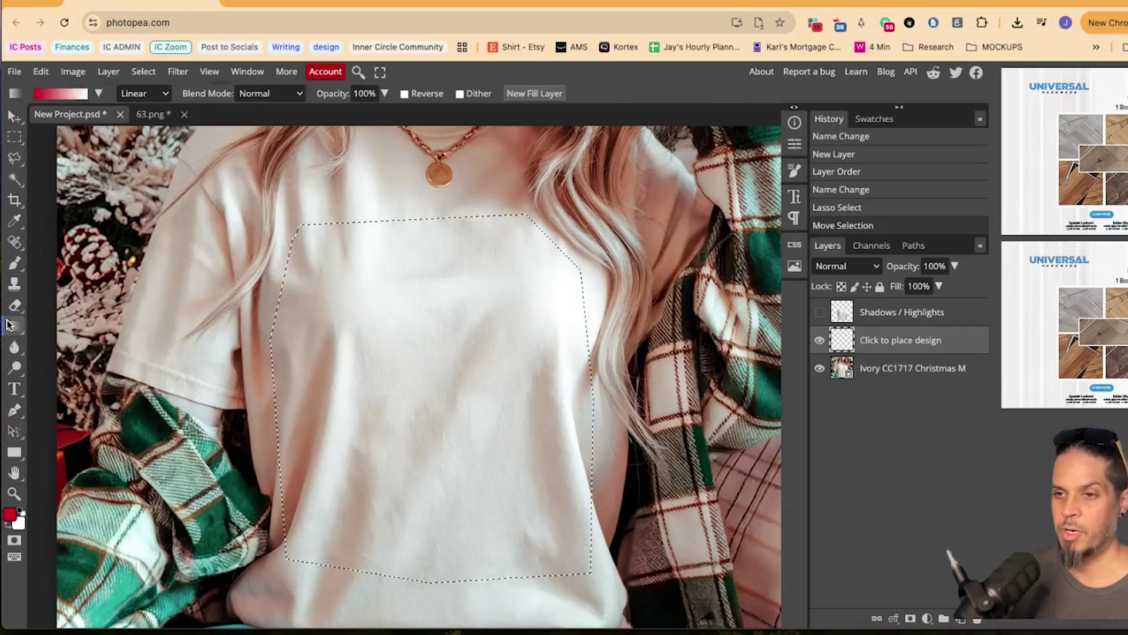
pyautogui.rightClick(13, 329)
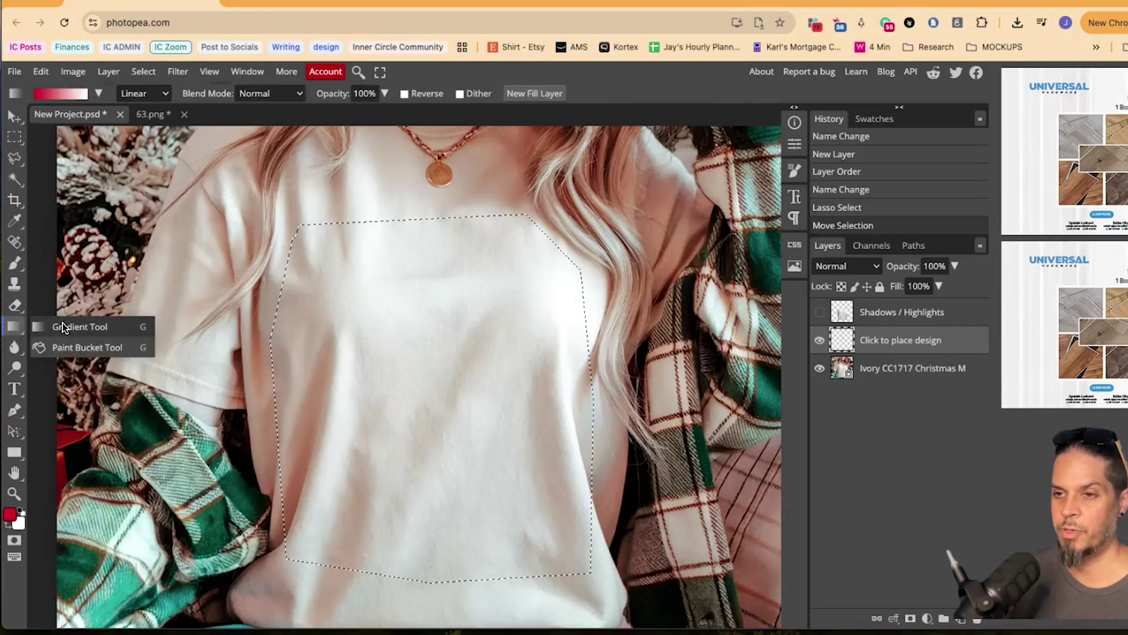
pyautogui.click(69, 348)
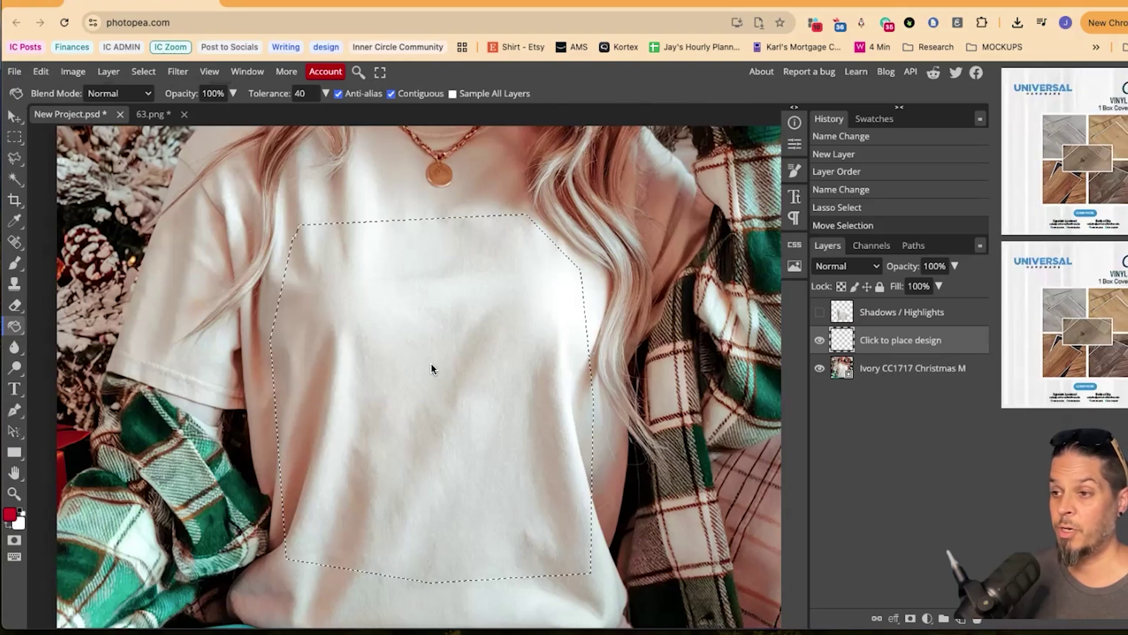
pyautogui.click(414, 376)
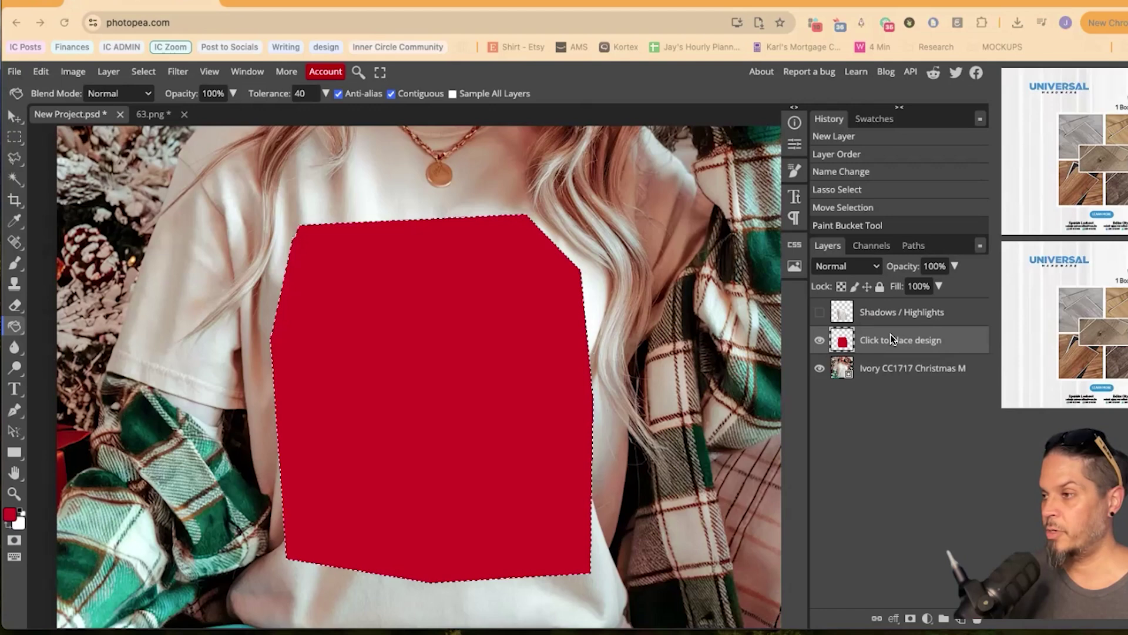
# Convert the red 'Click to place design' layer to a smart object
pyautogui.rightClick(959, 345)
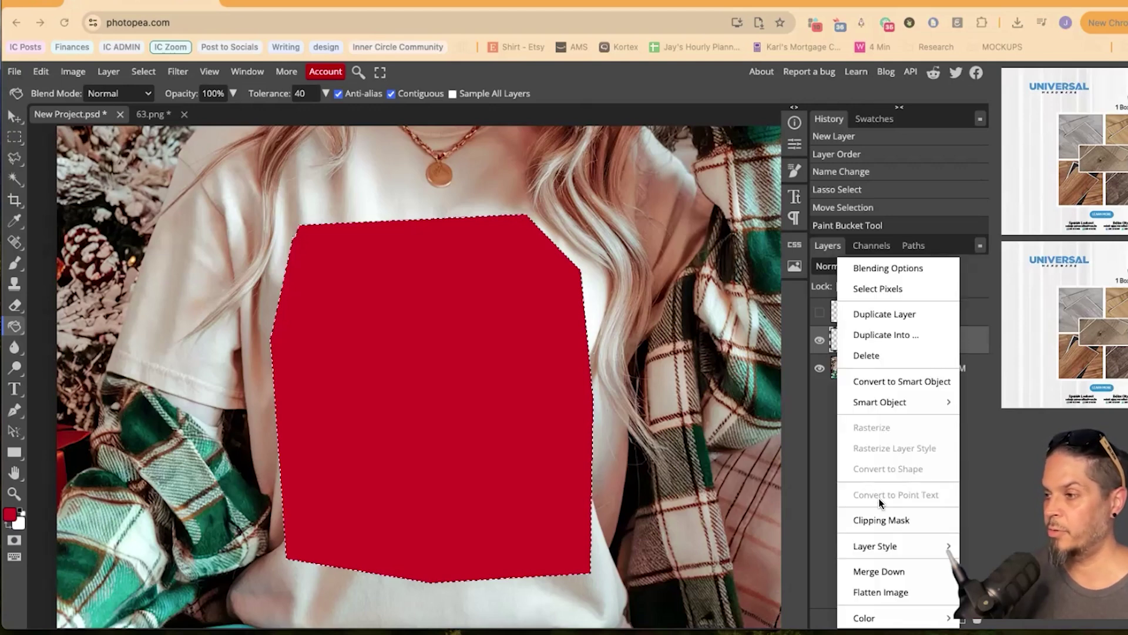
pyautogui.click(894, 382)
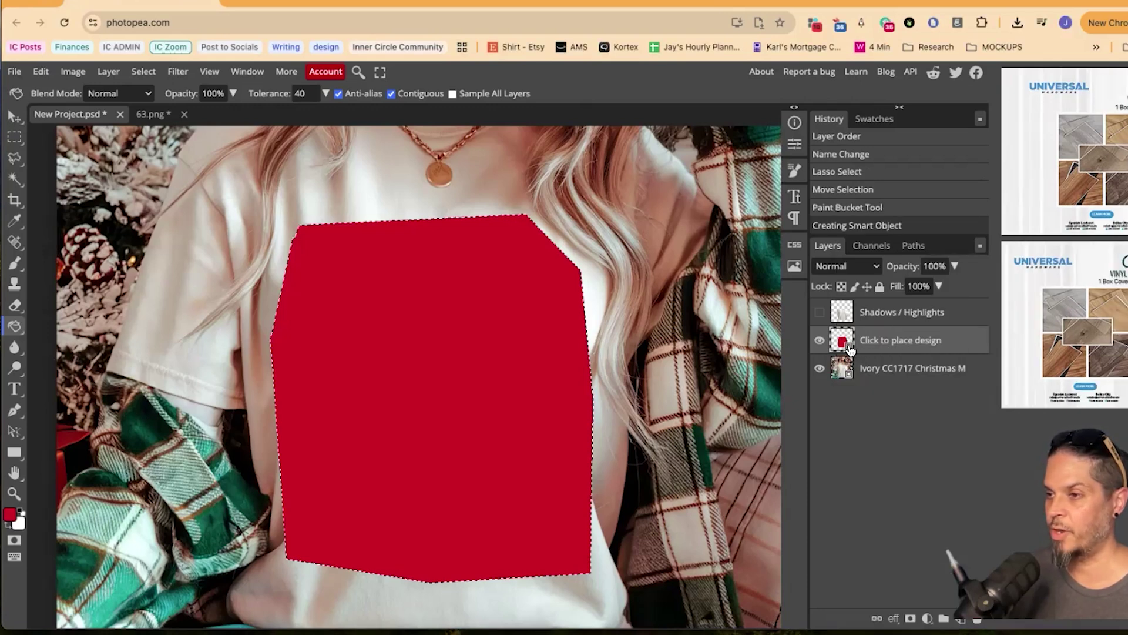
pyautogui.click(1060, 290)
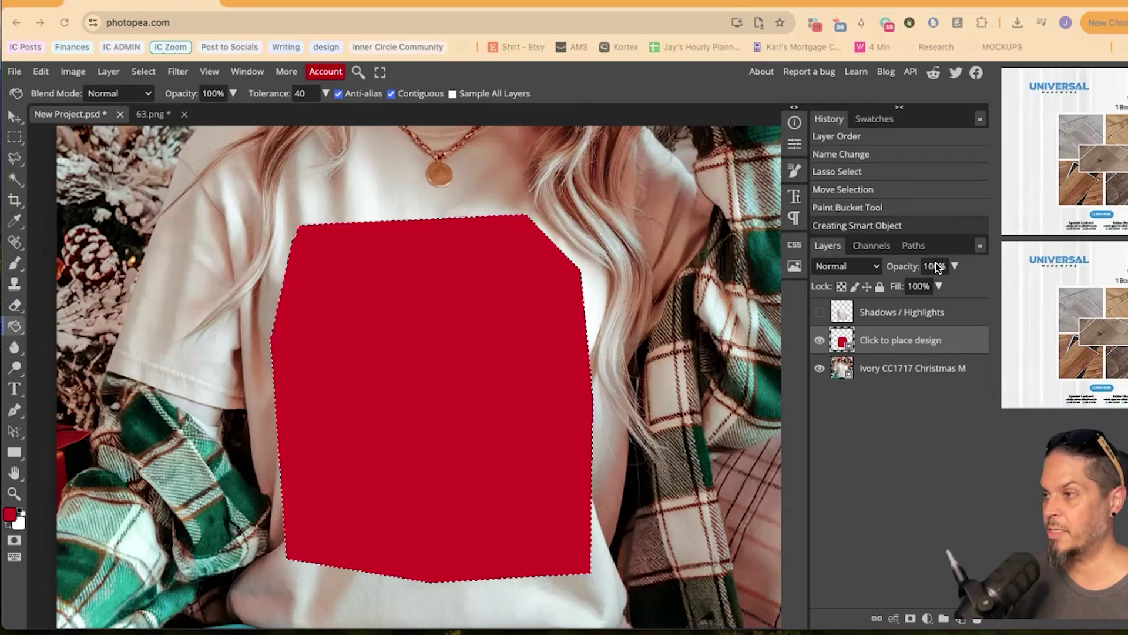
pyautogui.click(955, 267)
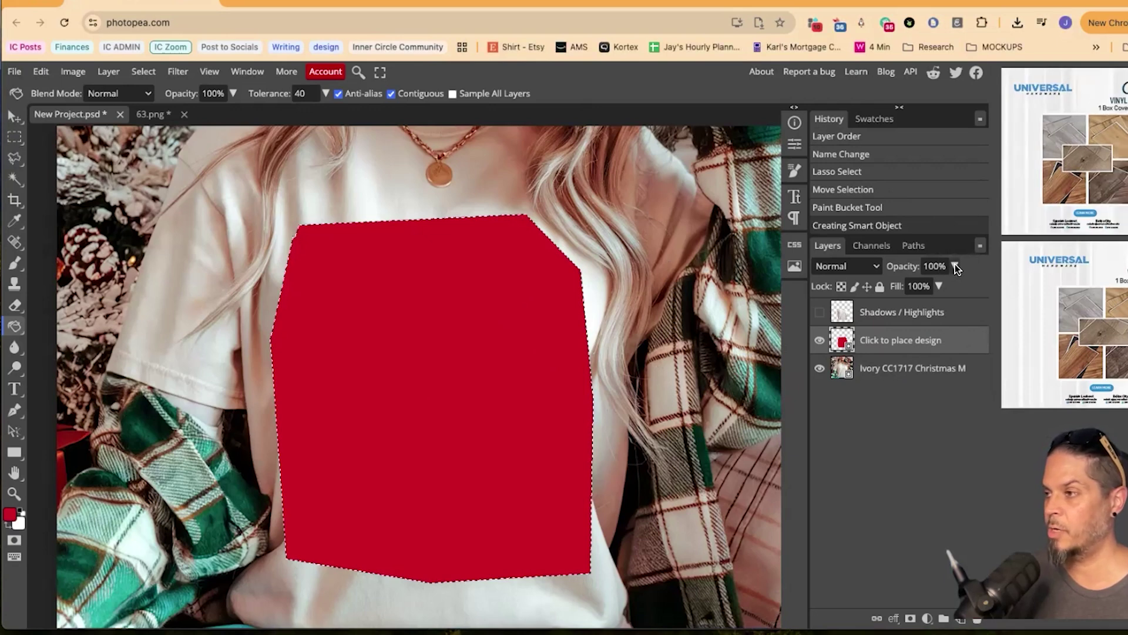
# Try the placeholder's opacity at 44%, then show the Shadows / Highlights layer
pyautogui.click(955, 266)
pyautogui.moveTo(951, 287); pyautogui.dragTo(917, 286)
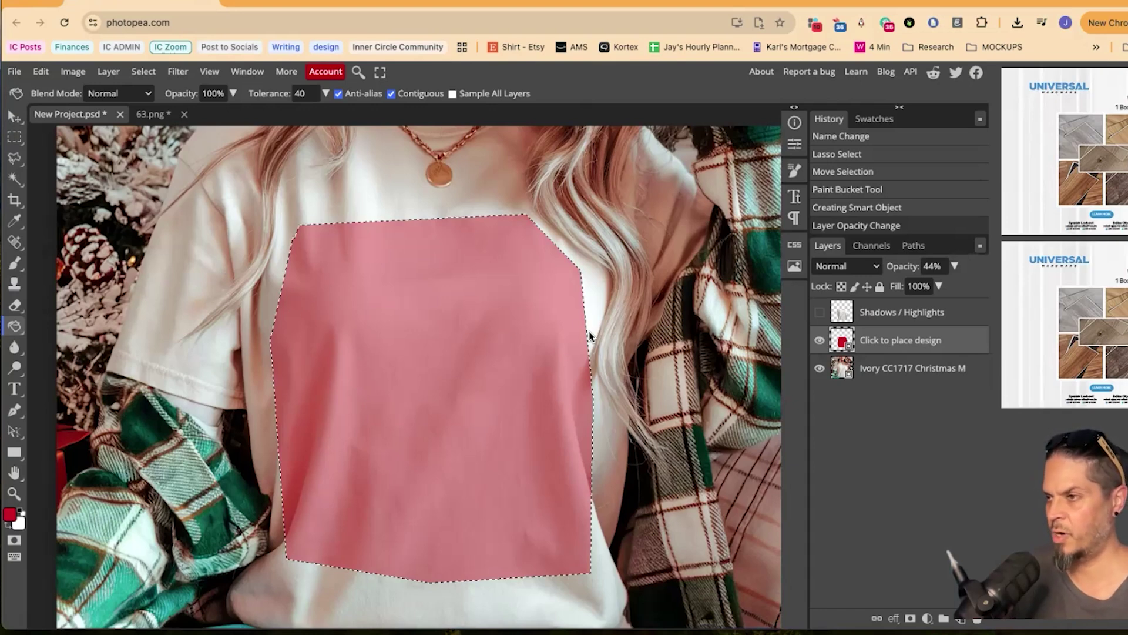
pyautogui.click(953, 267)
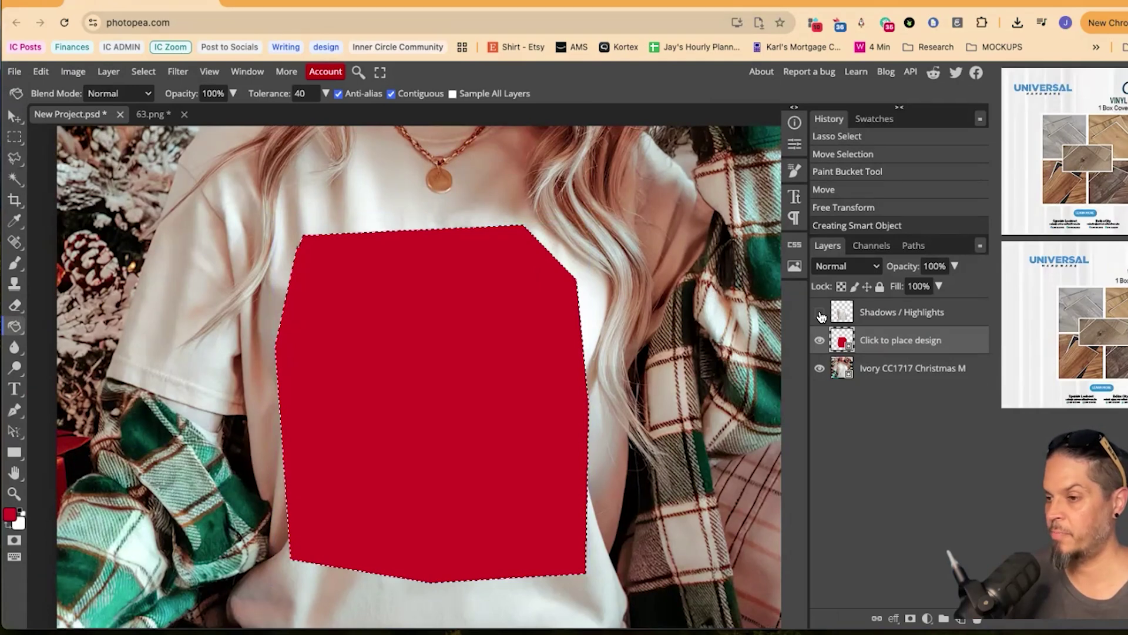
pyautogui.click(821, 313)
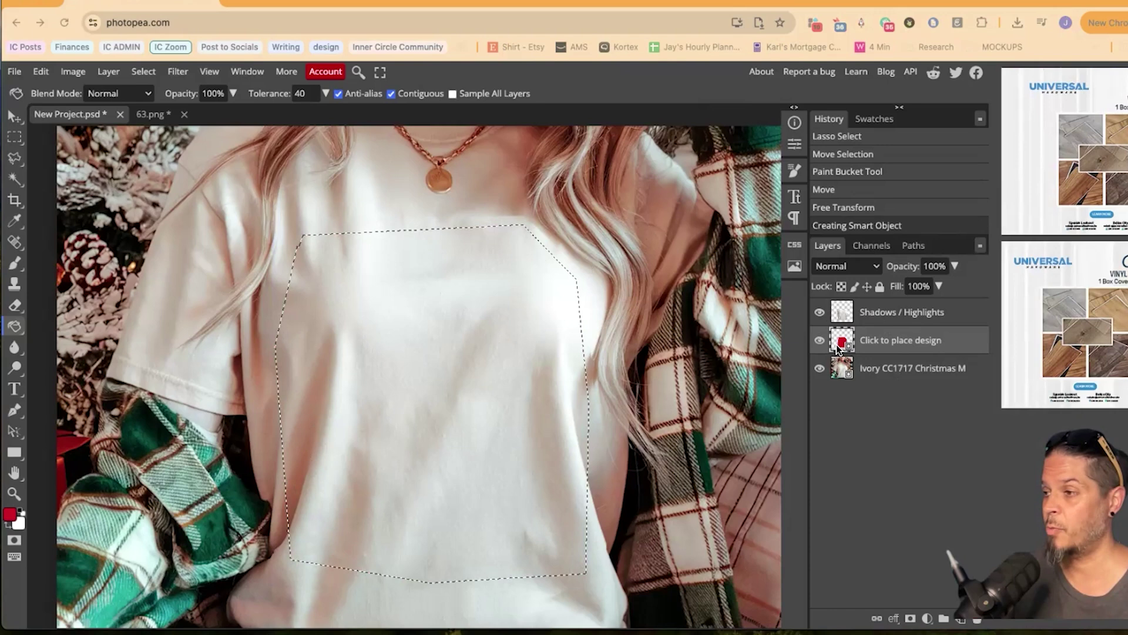
pyautogui.doubleClick(893, 340)
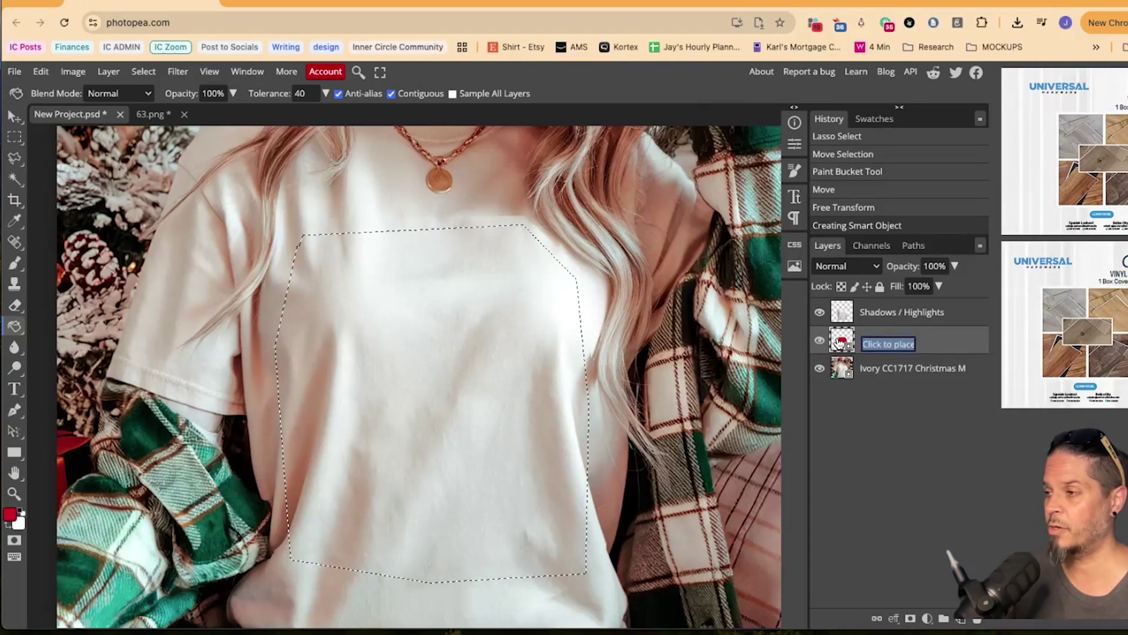
# Close the 63.png tab and open the placeholder smart object's contents
pyautogui.click(944, 344)
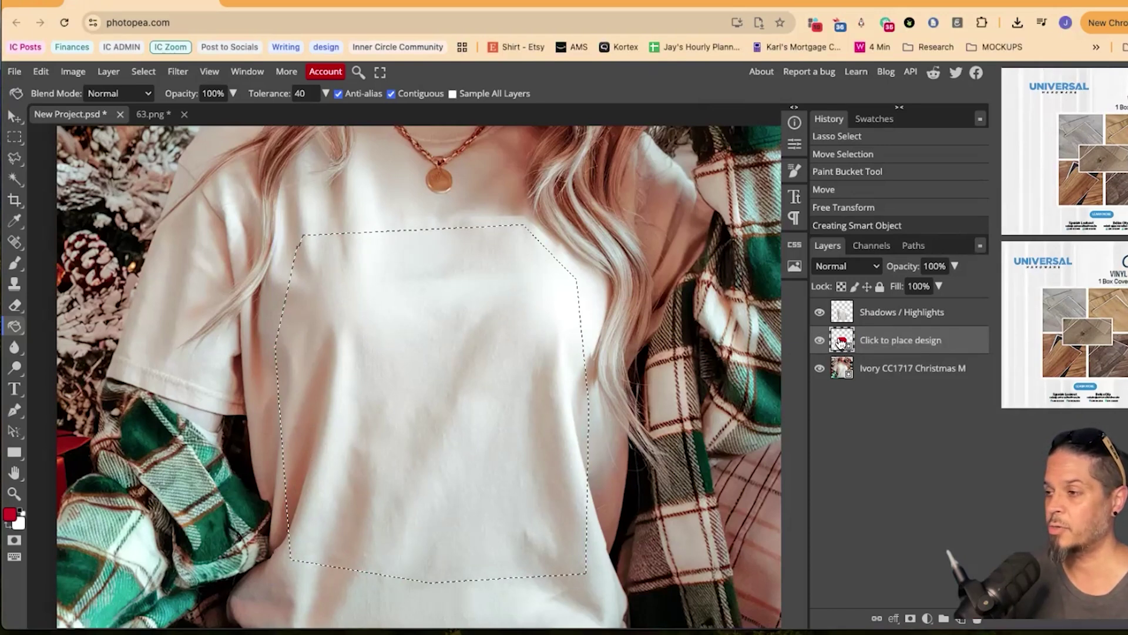
pyautogui.click(183, 114)
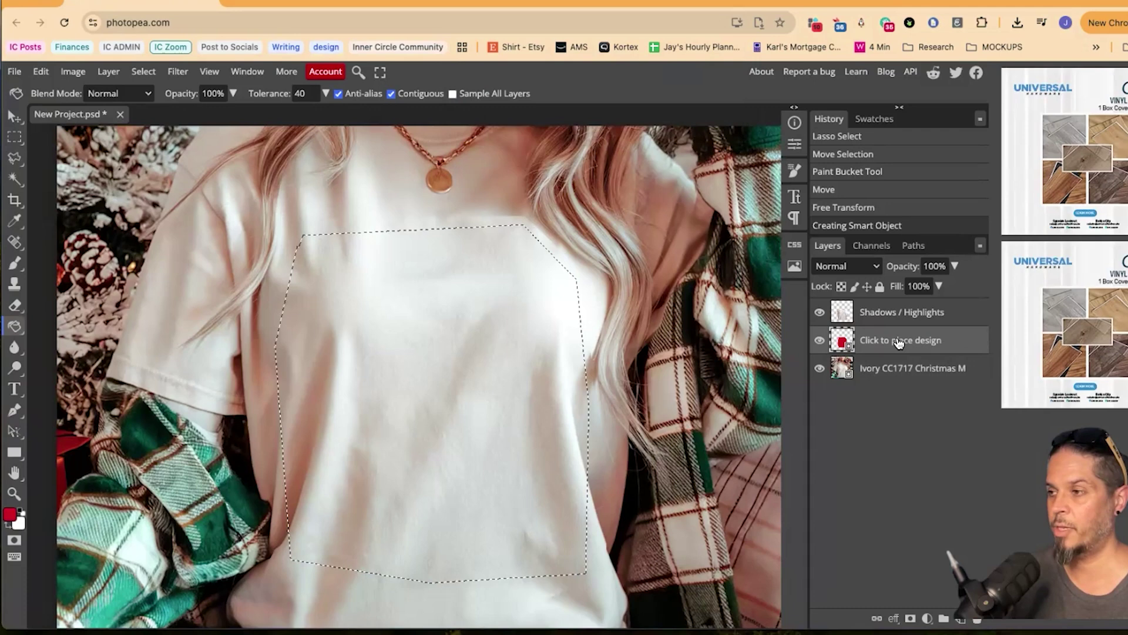
pyautogui.doubleClick(842, 343)
pyautogui.click(72, 114)
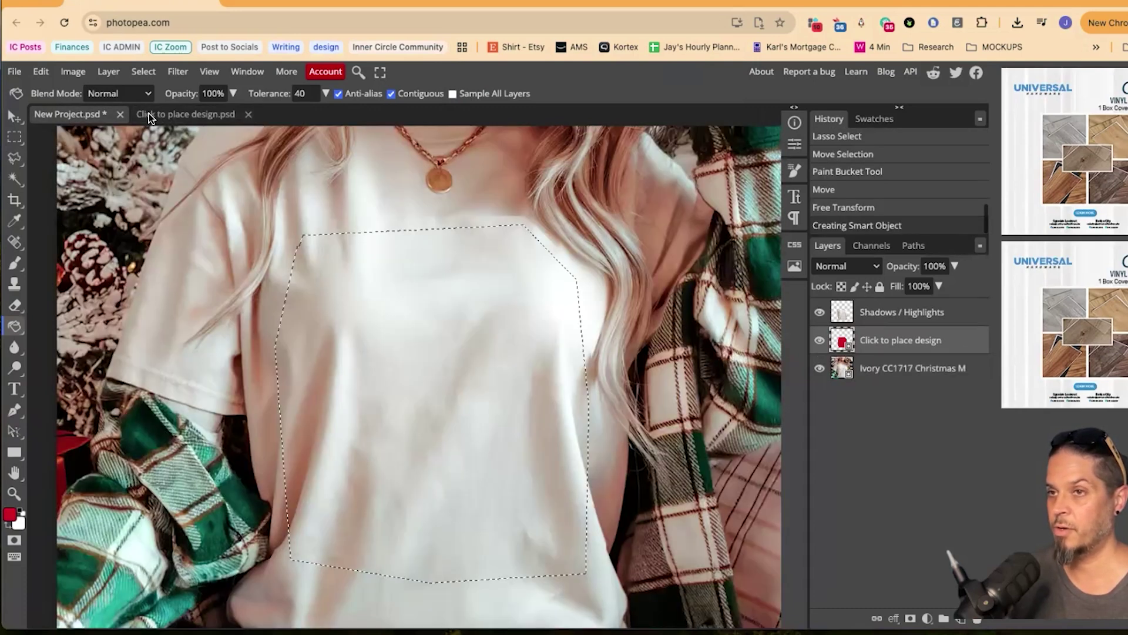
pyautogui.click(182, 114)
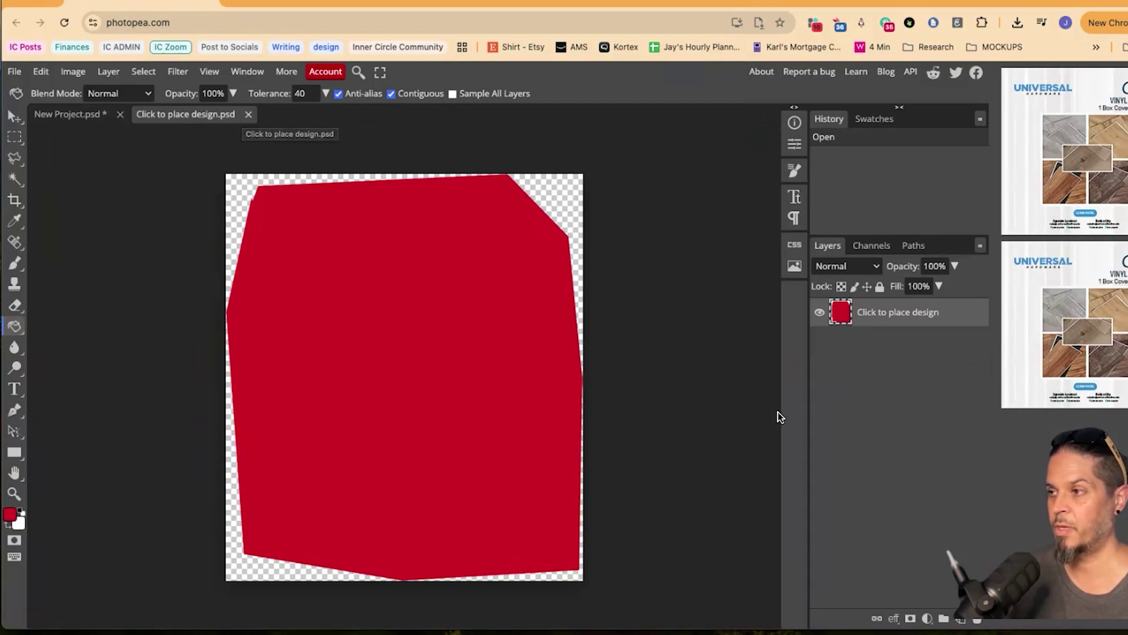
# Hide the red shape and place the 63.png Nice / Naughty / Never Mind design
pyautogui.click(818, 316)
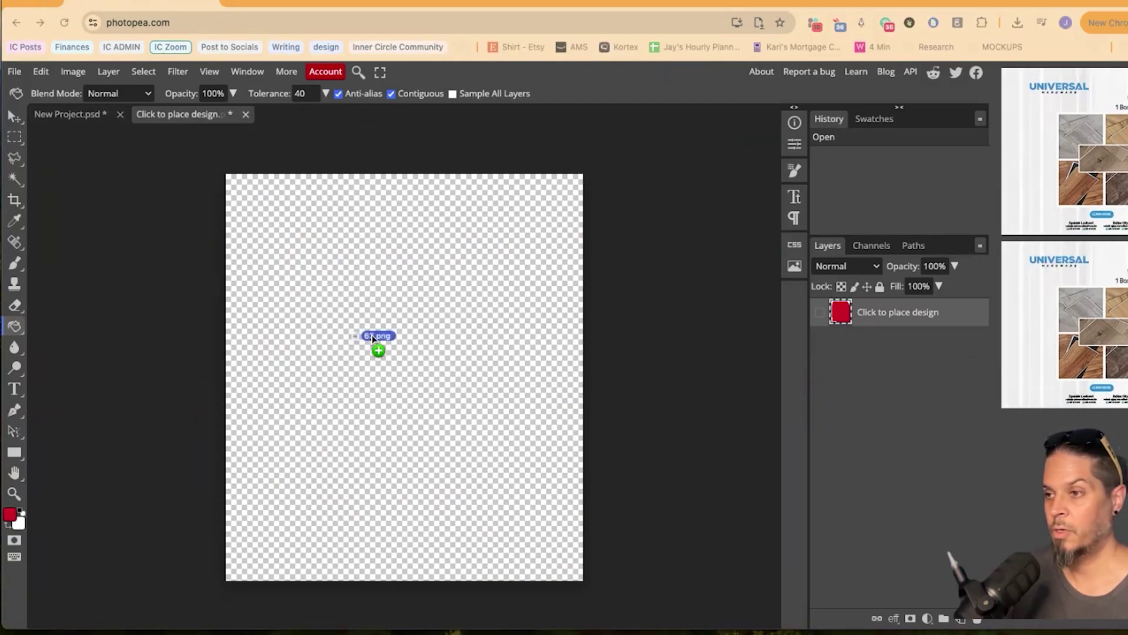
pyautogui.moveTo(378, 347); pyautogui.dragTo(422, 333)
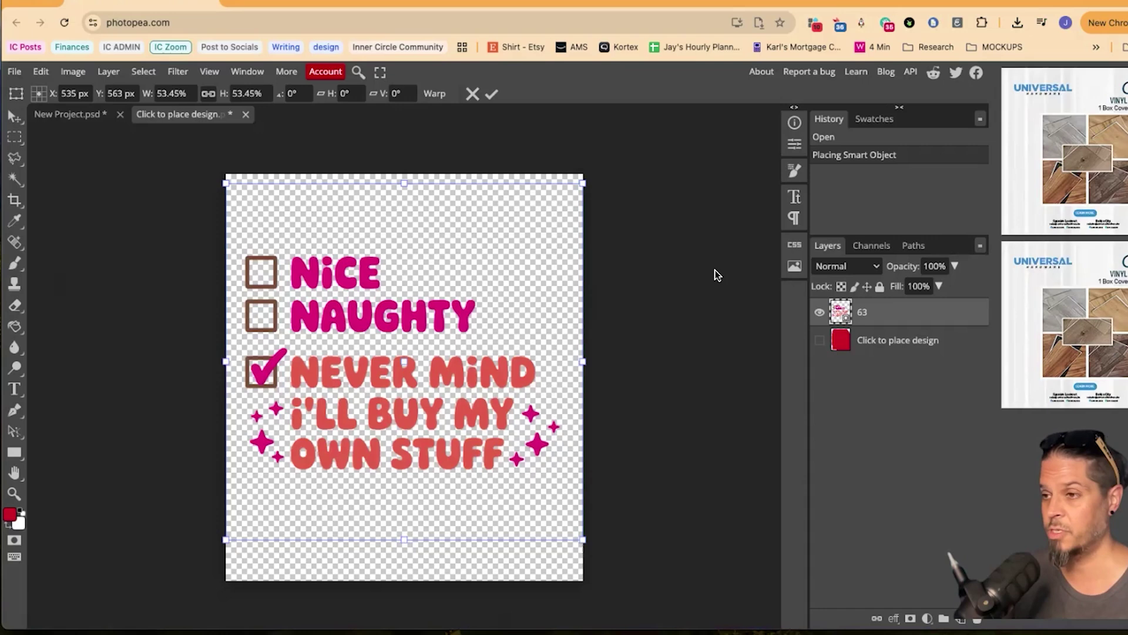
pyautogui.press('Return')
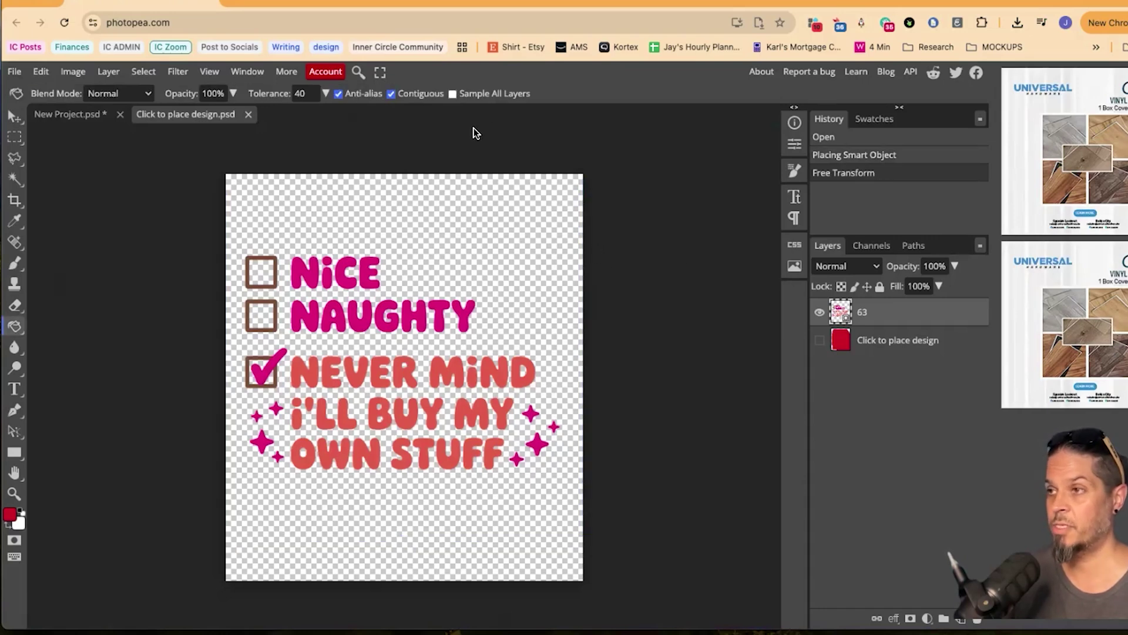
# Return to the shirt mockup, clear the selection, and toggle Shadows / Highlights to reveal the design
pyautogui.click(62, 114)
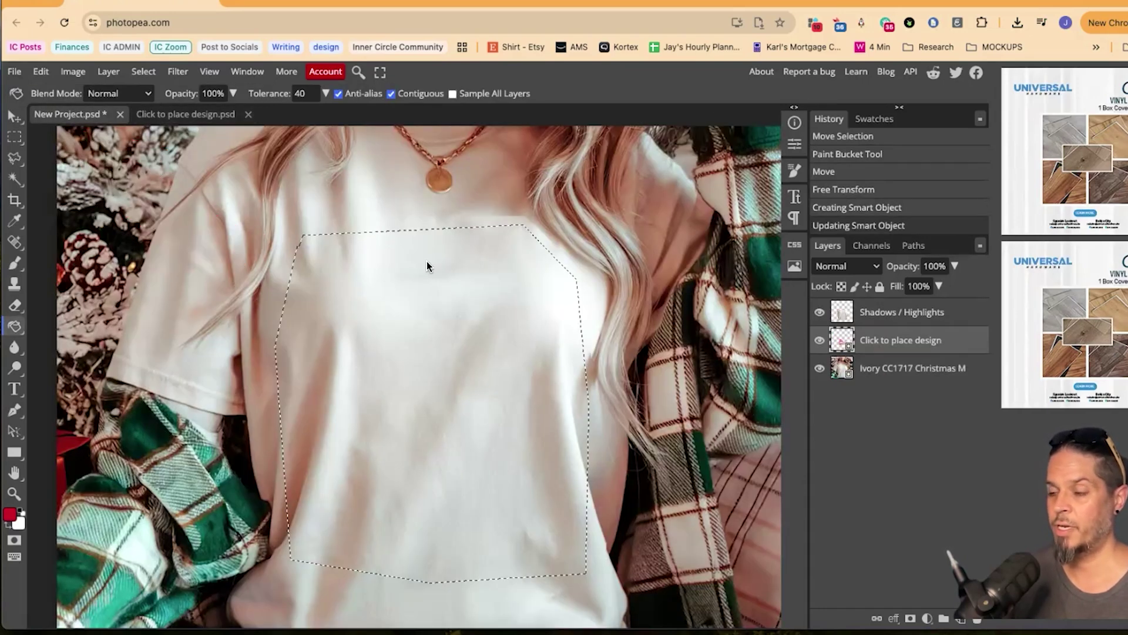
pyautogui.hotkey('ctrl', 'd')
pyautogui.press('v')
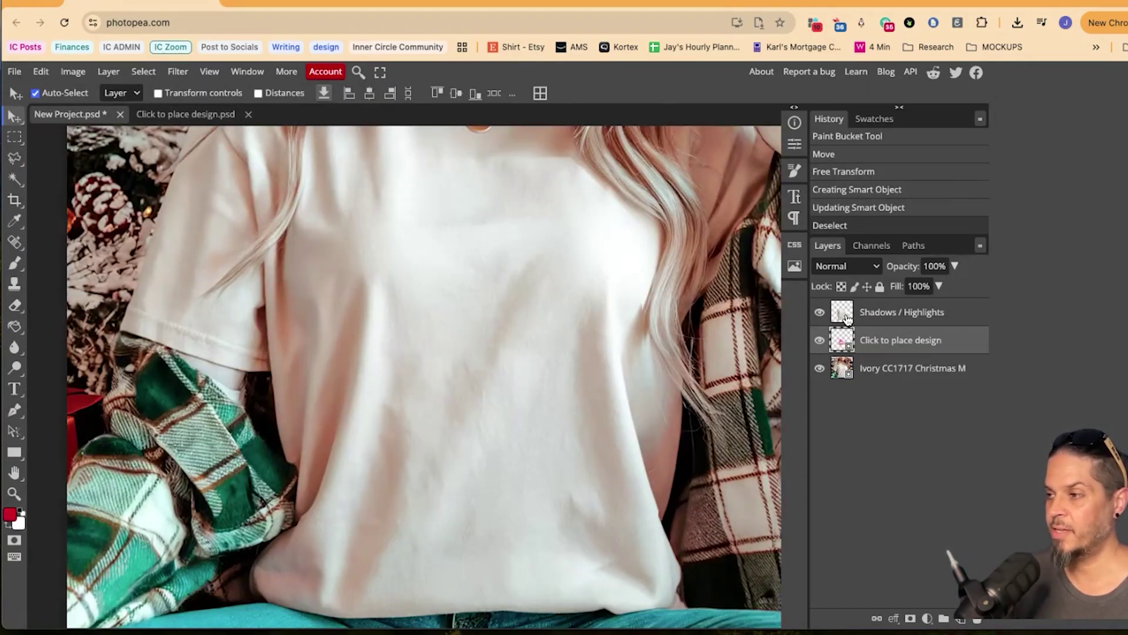
pyautogui.click(820, 313)
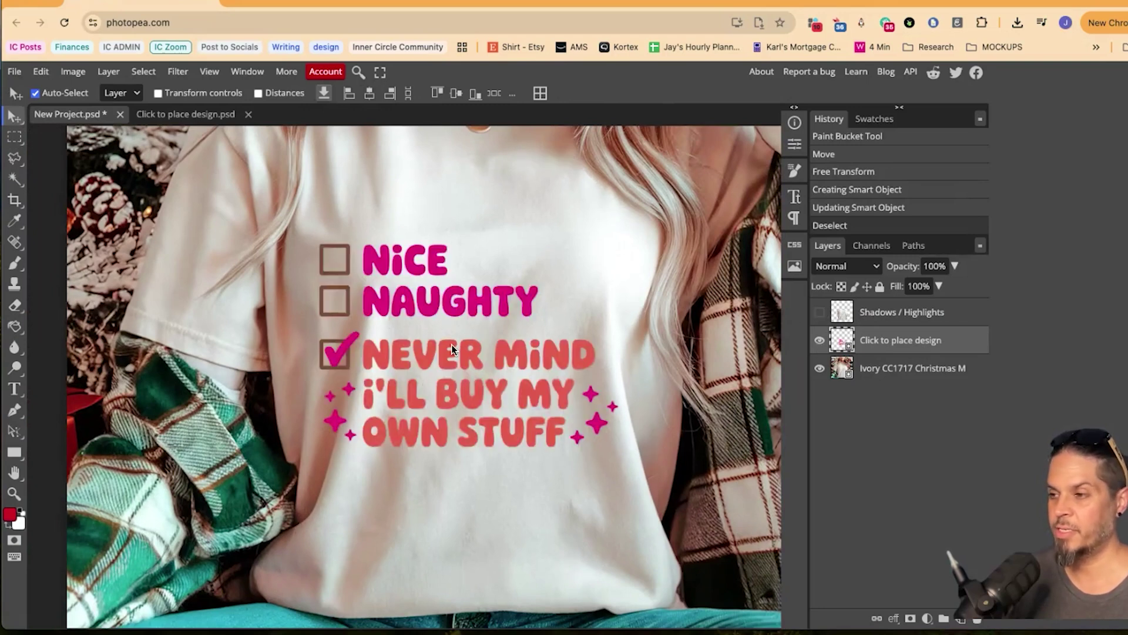
pyautogui.scroll(5, 447, 349)
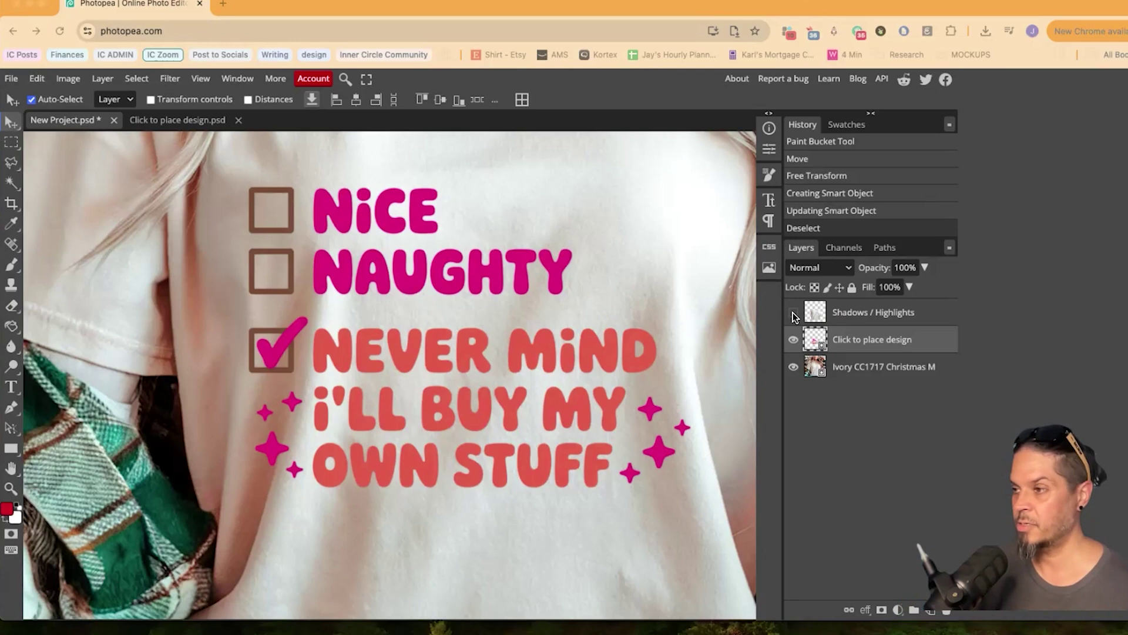
# Desaturate the Shadows / Highlights layer to grey via Image > Adjustments
pyautogui.click(793, 312)
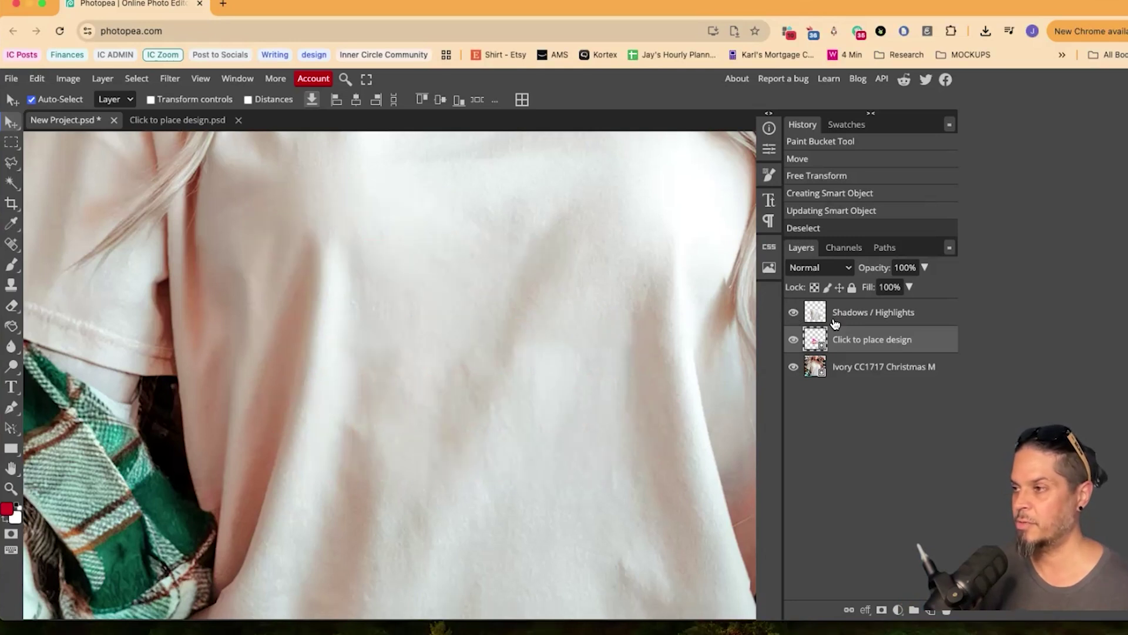
pyautogui.click(853, 314)
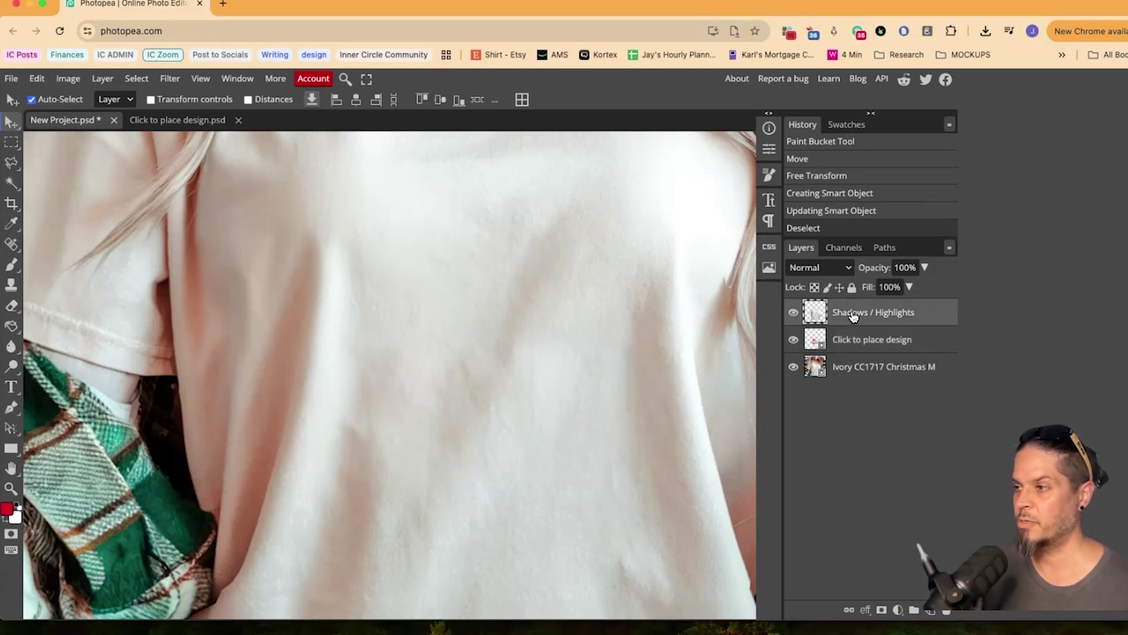
pyautogui.click(853, 339)
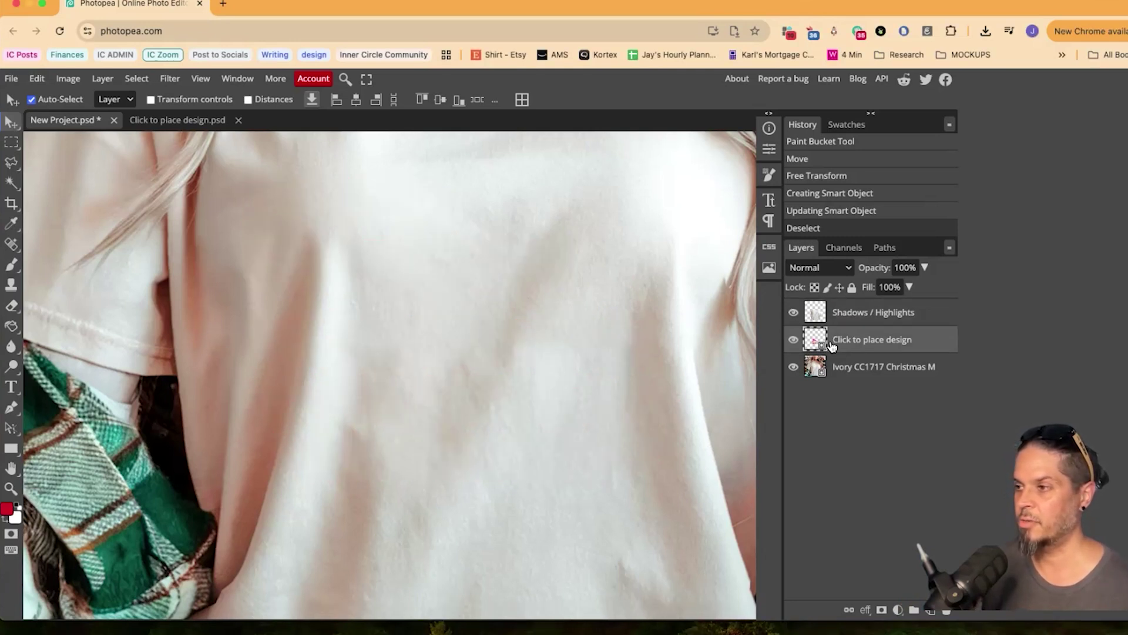
pyautogui.click(855, 313)
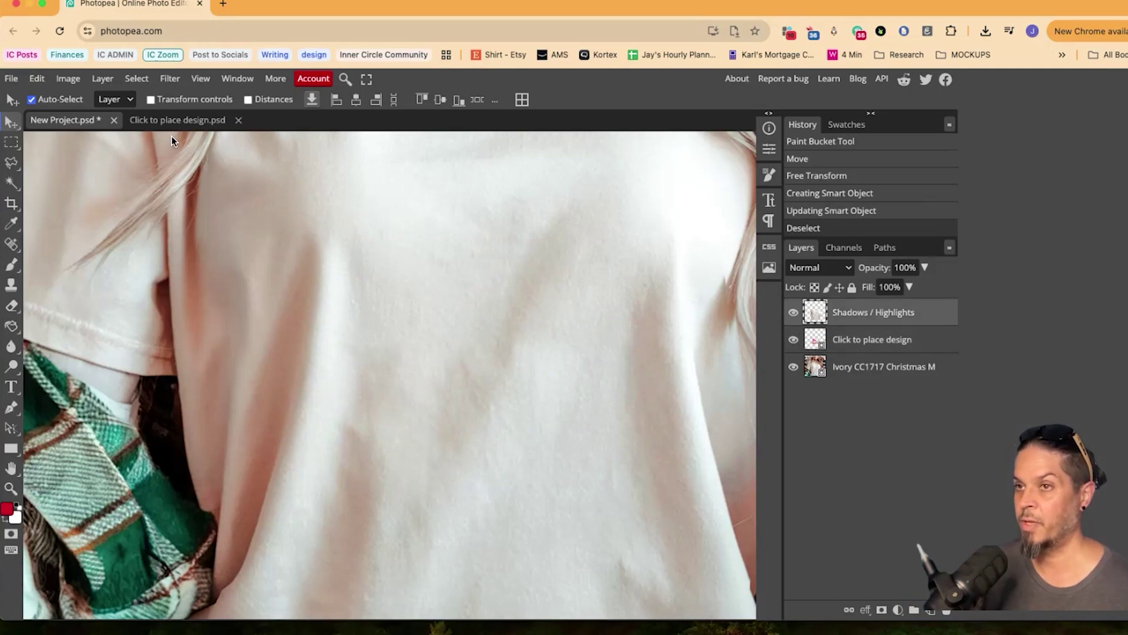
pyautogui.click(65, 76)
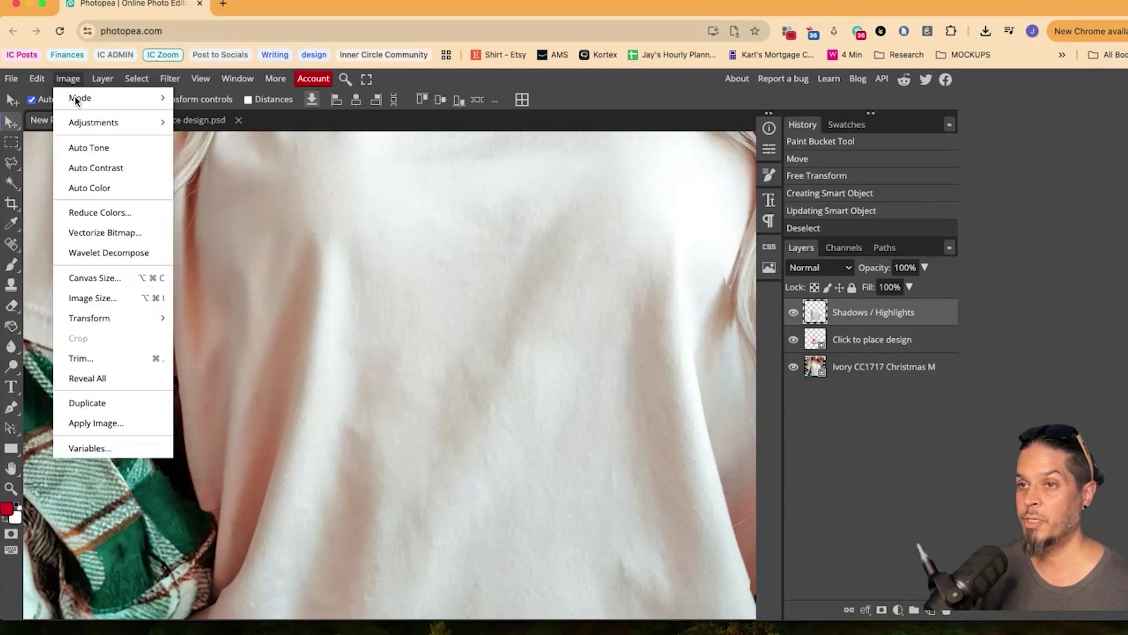
pyautogui.moveTo(87, 123)
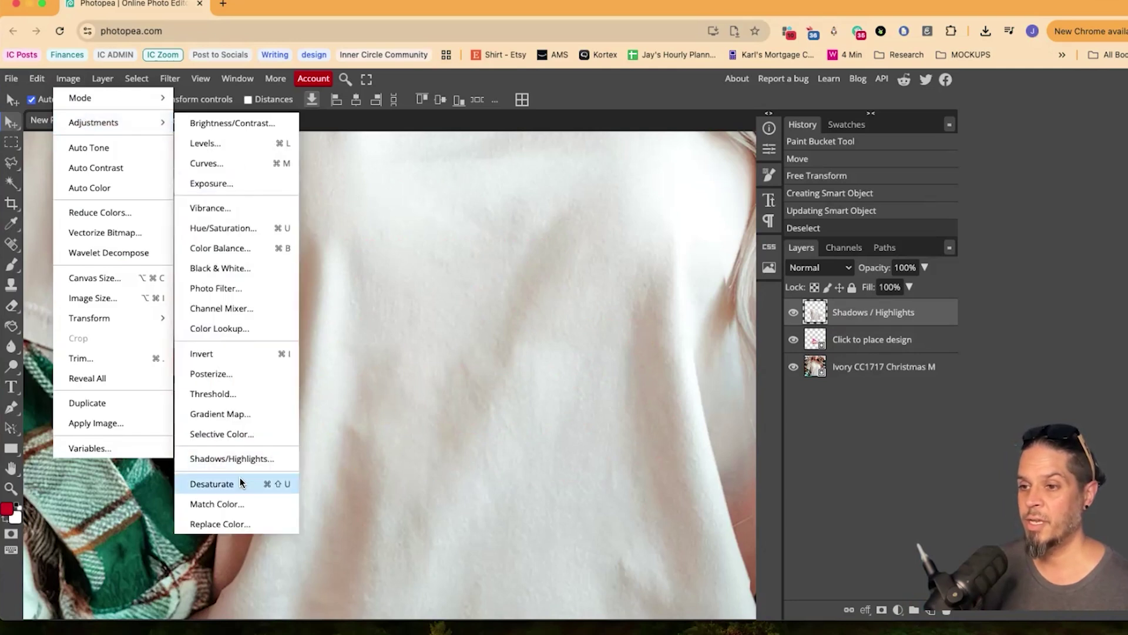
pyautogui.click(221, 482)
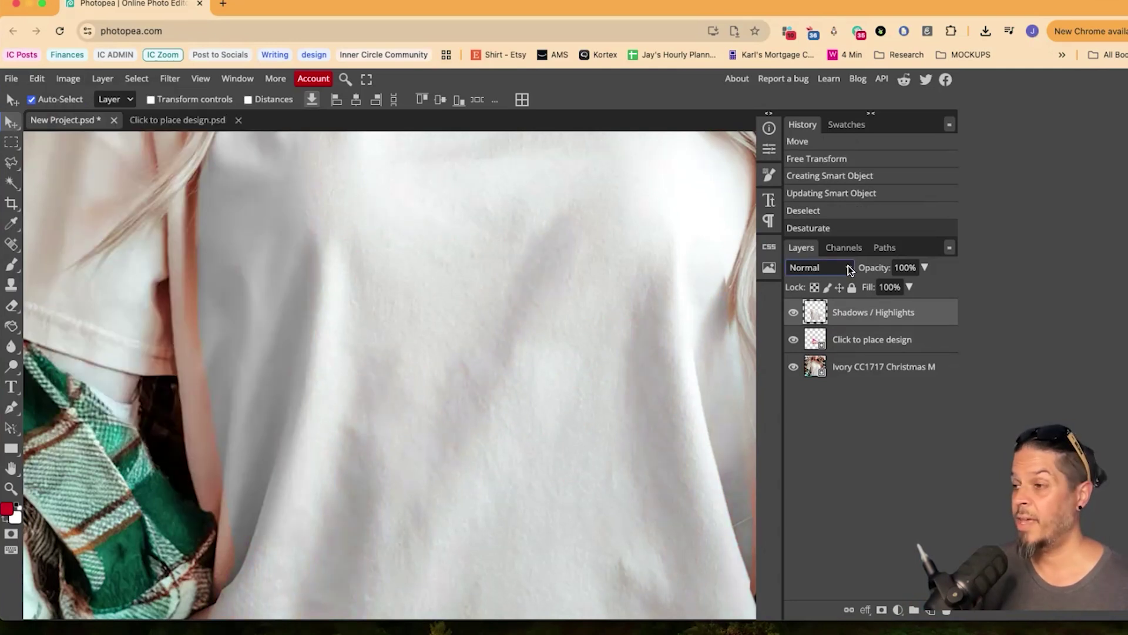
# Set the Shadows / Highlights layer's blend mode to Hard Light
pyautogui.click(848, 269)
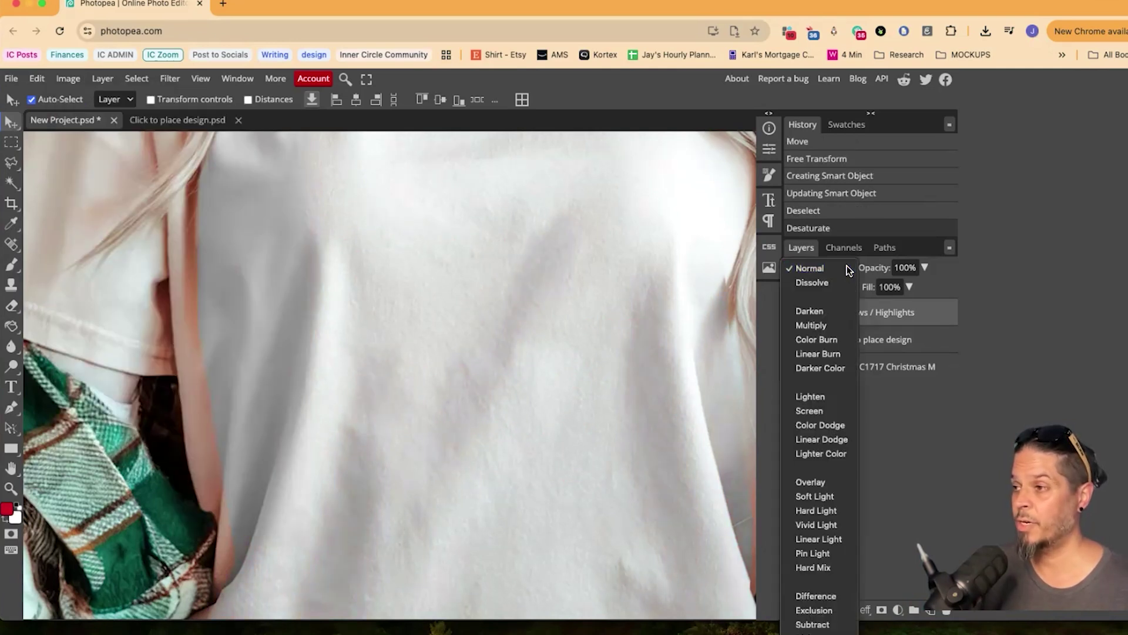
pyautogui.click(825, 268)
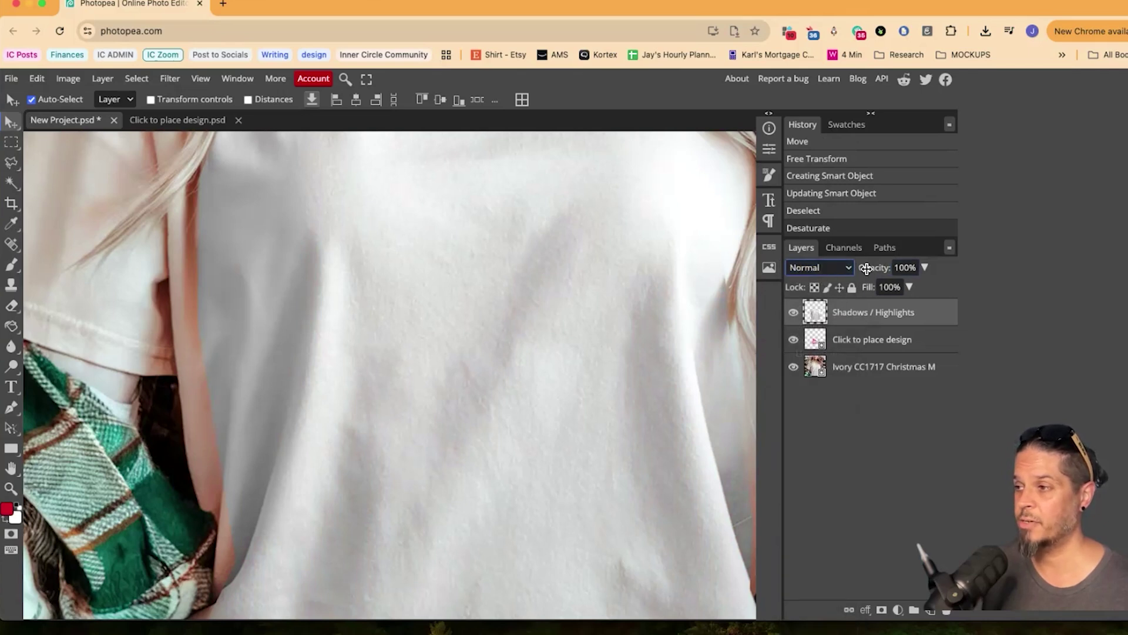
pyautogui.click(848, 272)
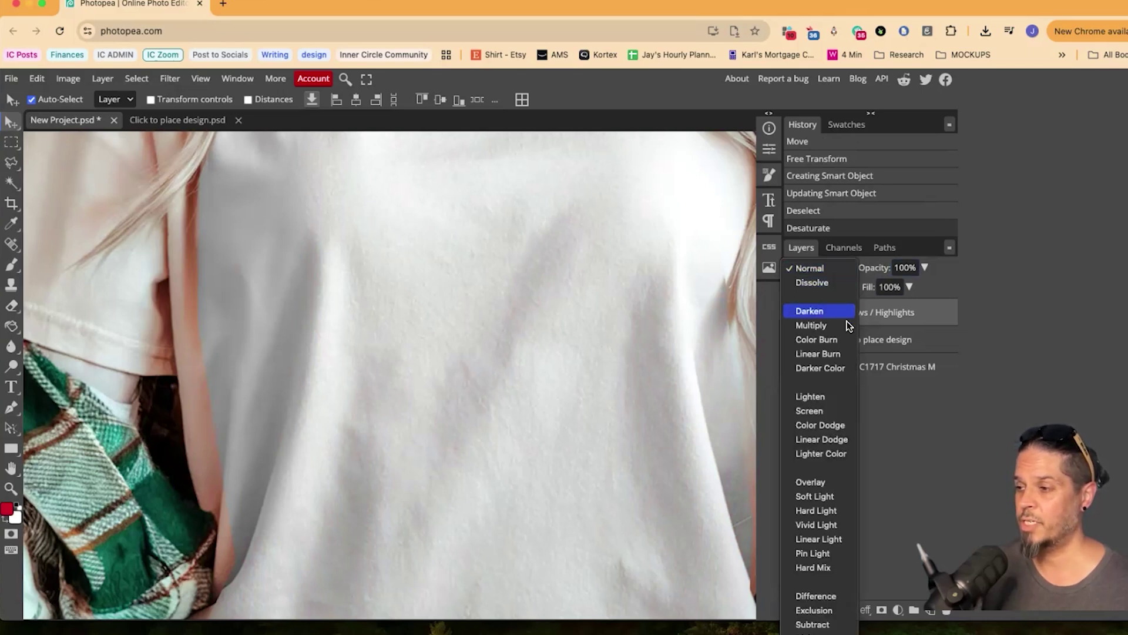
pyautogui.click(824, 511)
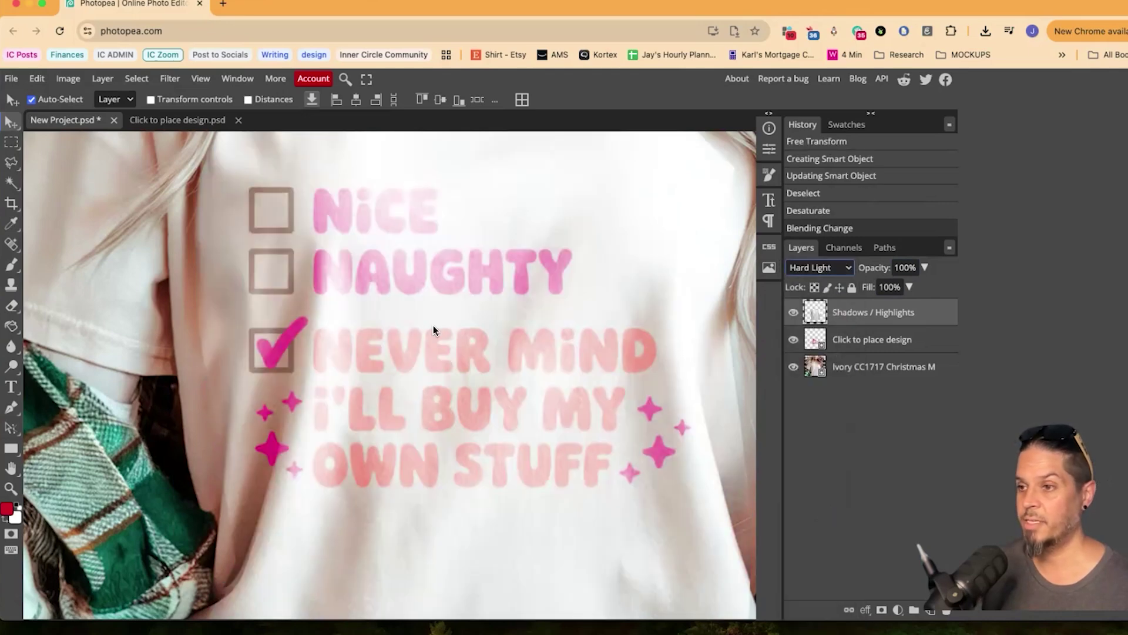
pyautogui.scroll(-2, 493, 344)
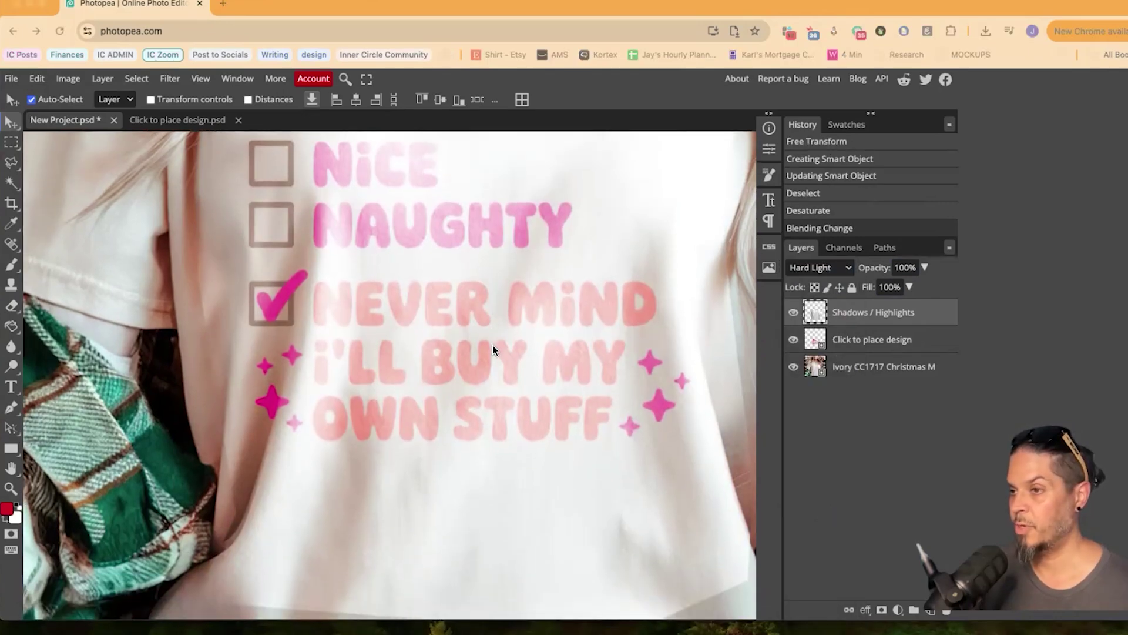
pyautogui.scroll(-3, 493, 344)
# Make Shadows / Highlights a clipping mask over the 'Click to place design' layer
pyautogui.rightClick(929, 311)
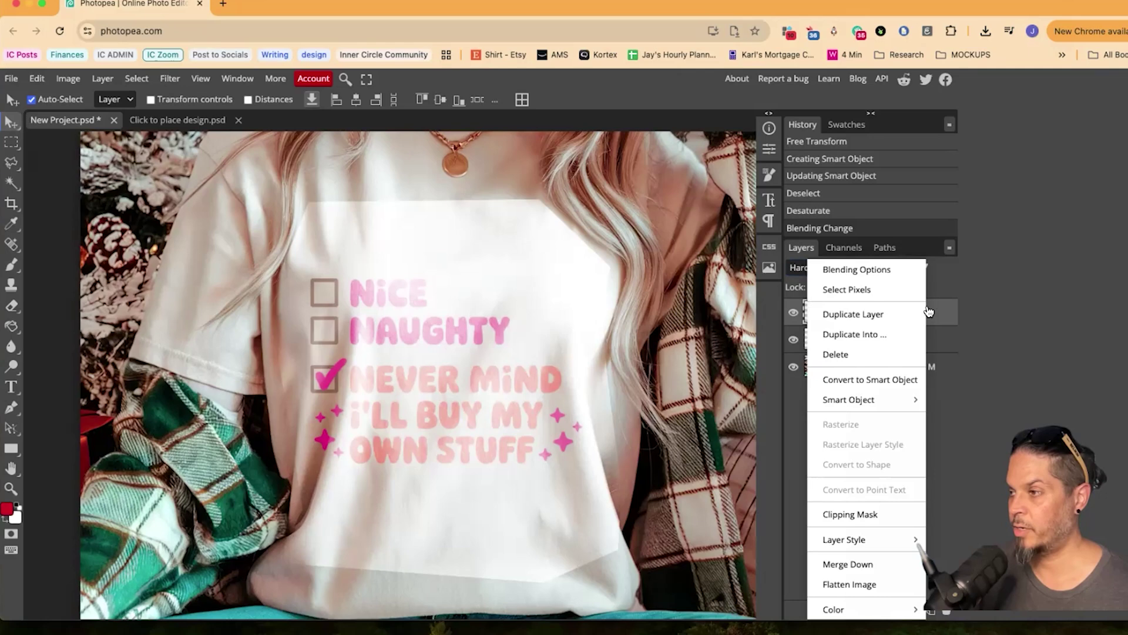
pyautogui.click(851, 515)
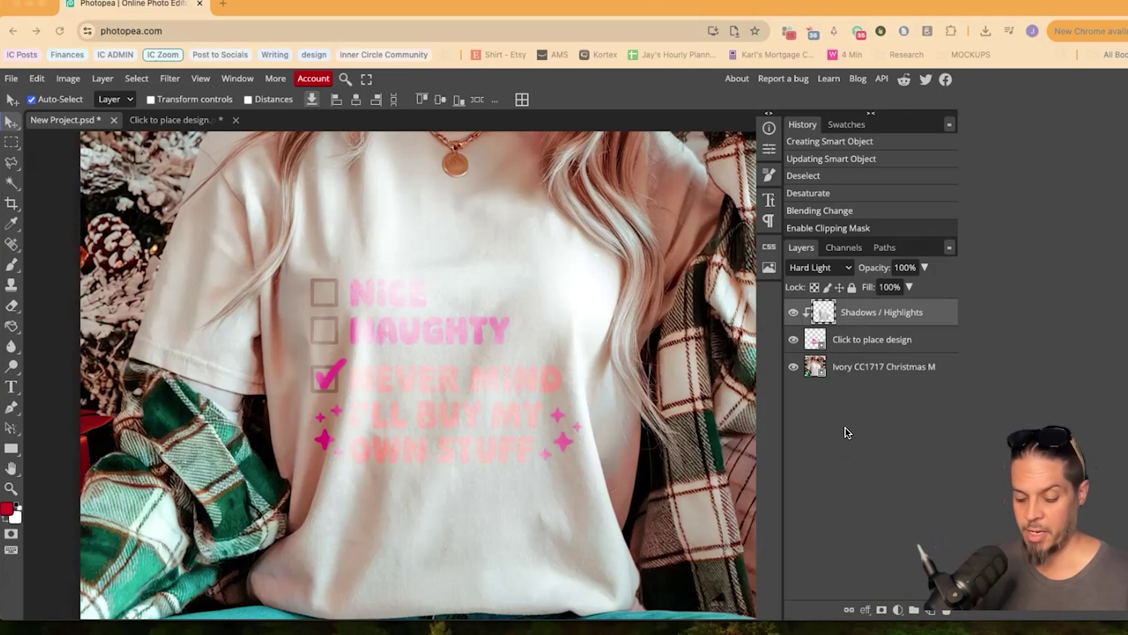
# Apply Levels to the shading layer: input 71 / 0.67 / 255, output 47–196
pyautogui.click(73, 81)
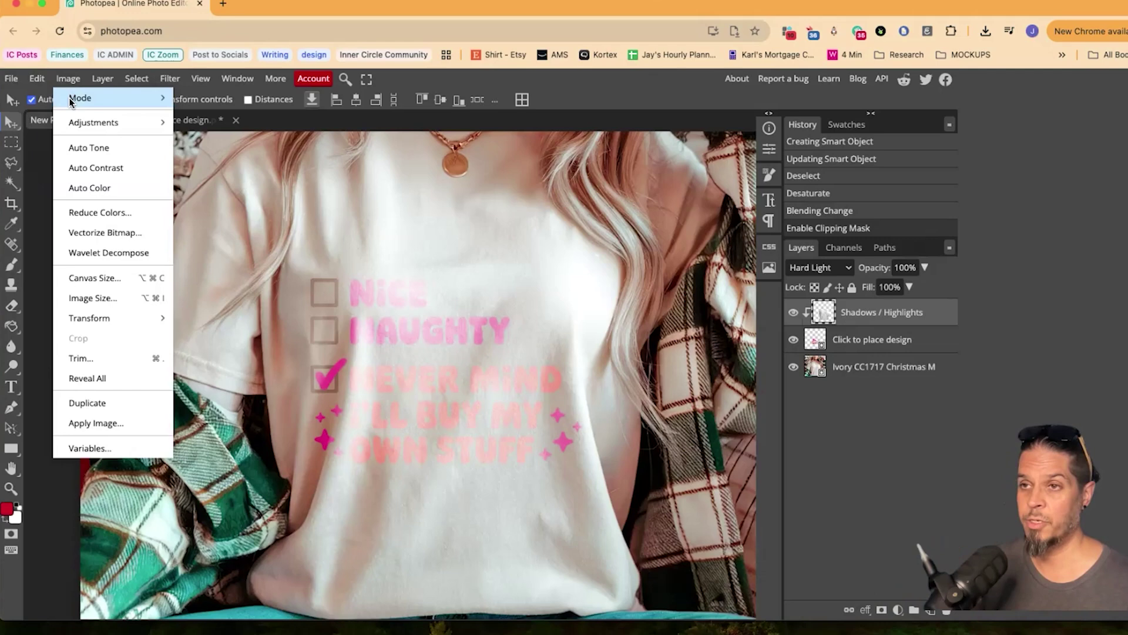
pyautogui.moveTo(71, 127)
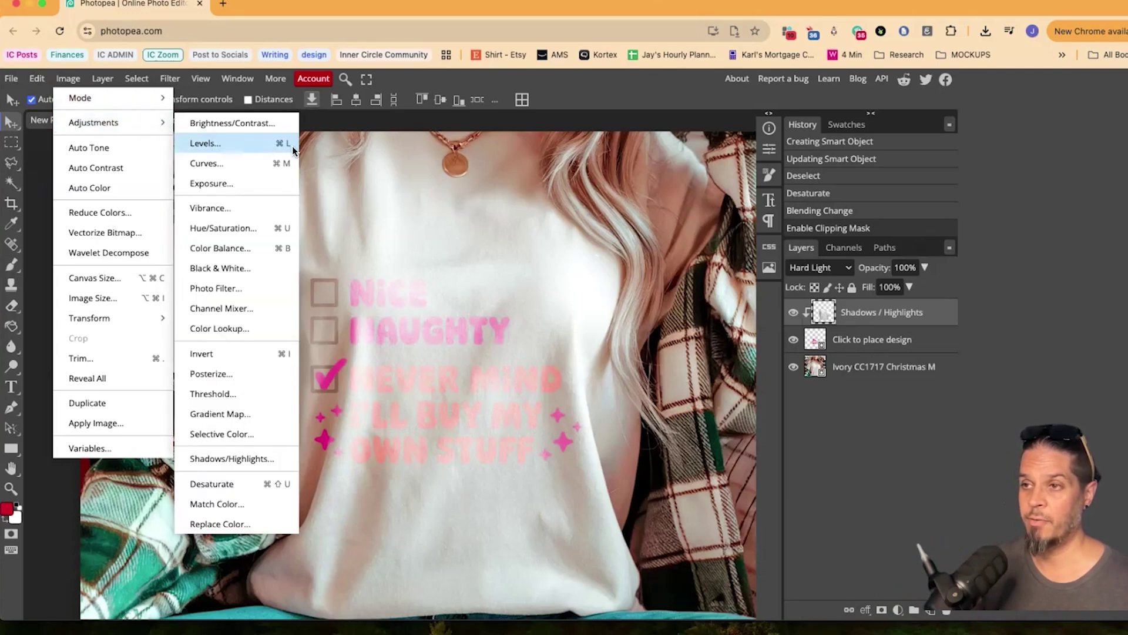
pyautogui.click(208, 145)
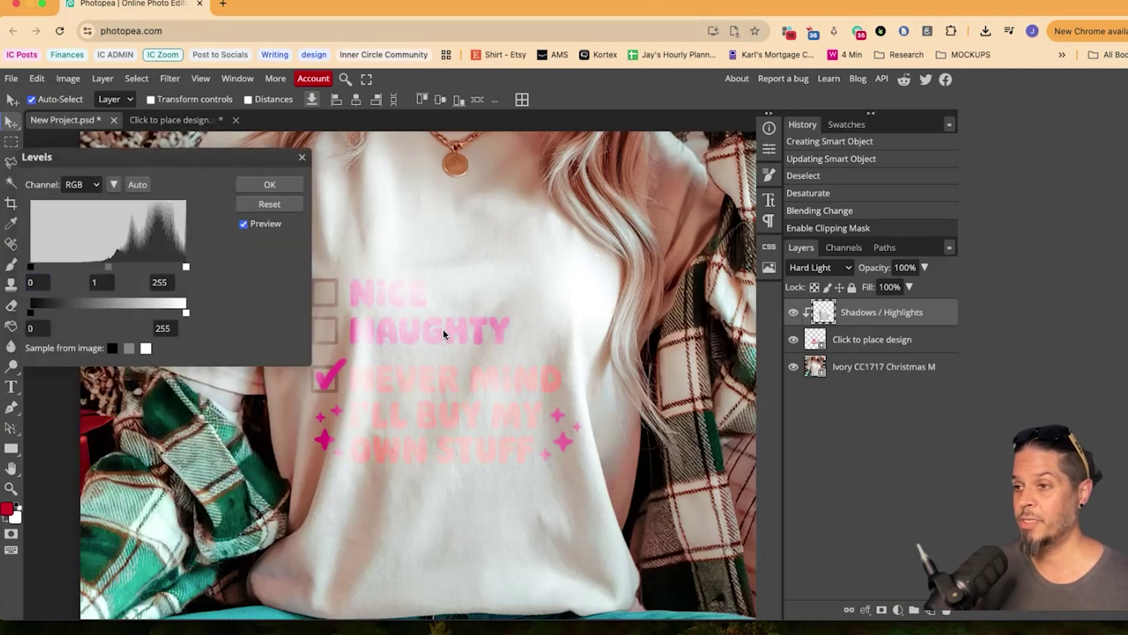
pyautogui.moveTo(164, 157); pyautogui.dragTo(779, 177)
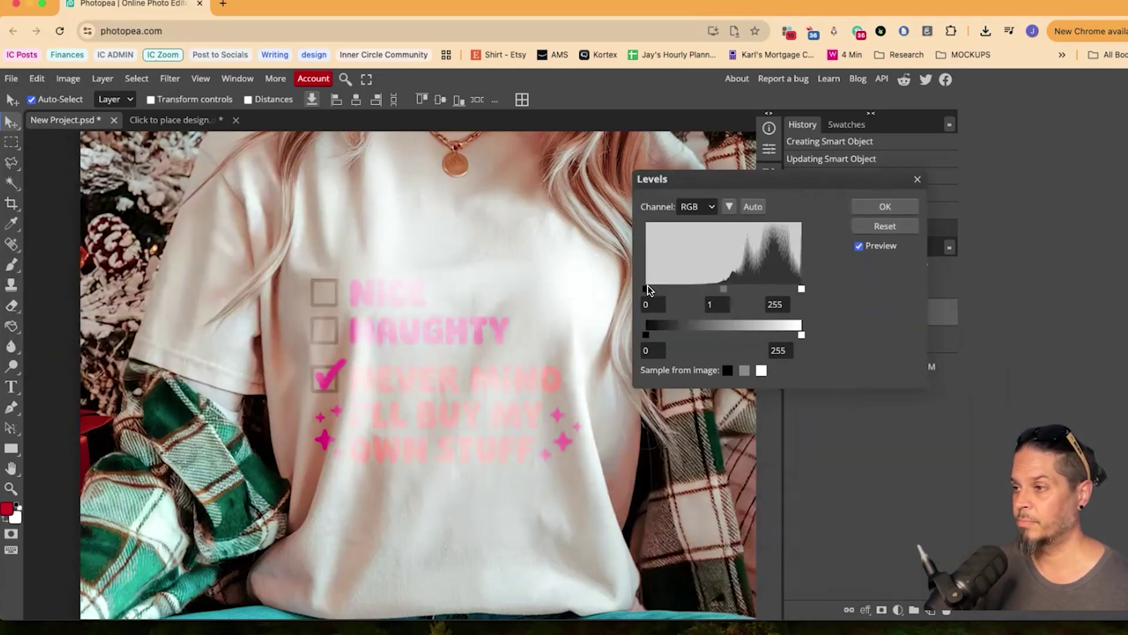
pyautogui.moveTo(648, 289); pyautogui.dragTo(711, 289)
pyautogui.moveTo(801, 288); pyautogui.dragTo(690, 292)
pyautogui.moveTo(801, 290); pyautogui.dragTo(756, 289)
pyautogui.moveTo(646, 335); pyautogui.dragTo(658, 333)
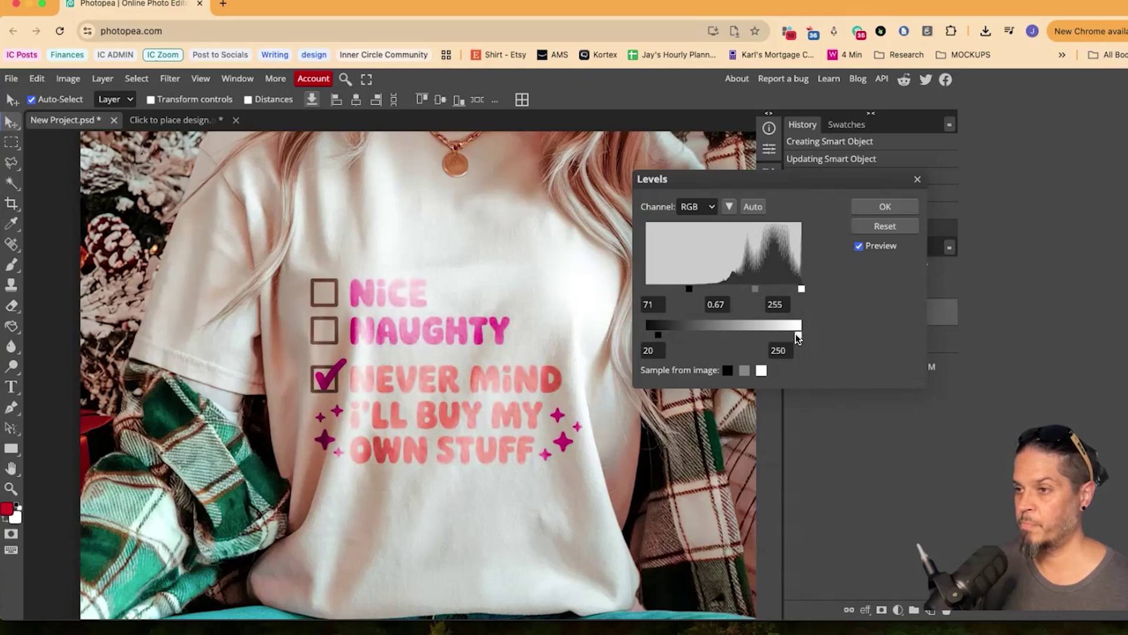
pyautogui.moveTo(798, 335); pyautogui.dragTo(778, 335)
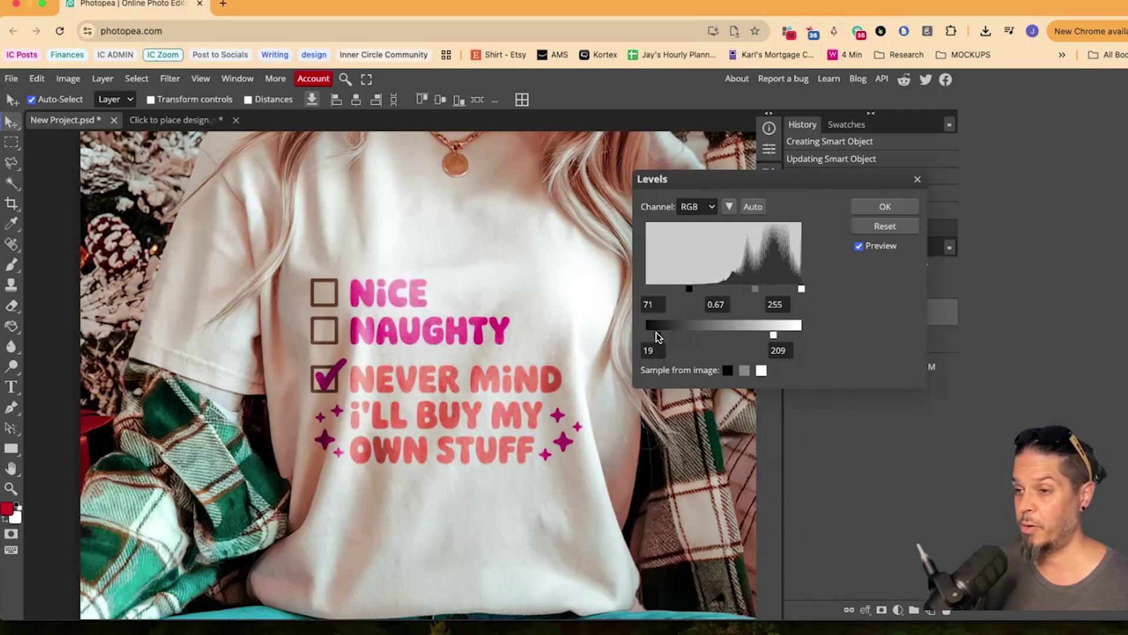
pyautogui.moveTo(655, 336)
pyautogui.mouseDown()
pyautogui.moveTo(682, 333)
pyautogui.moveTo(657, 334)
pyautogui.moveTo(671, 336)
pyautogui.mouseUp()
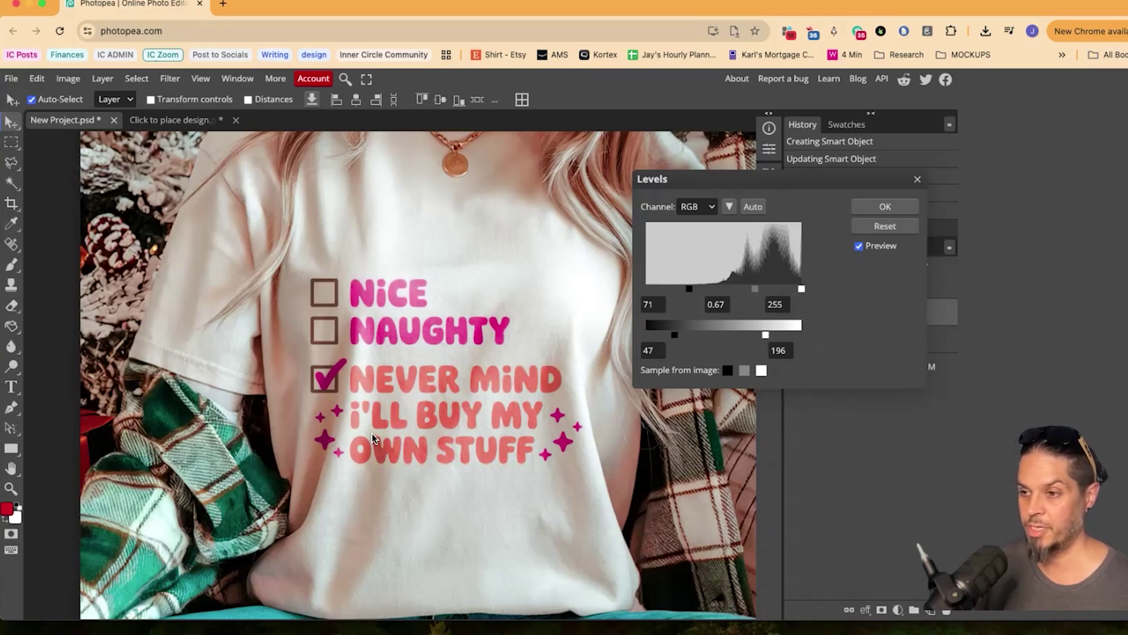
# Apply the Levels adjustment, select the Click to place design layer, and hide the shading layer
pyautogui.click(892, 205)
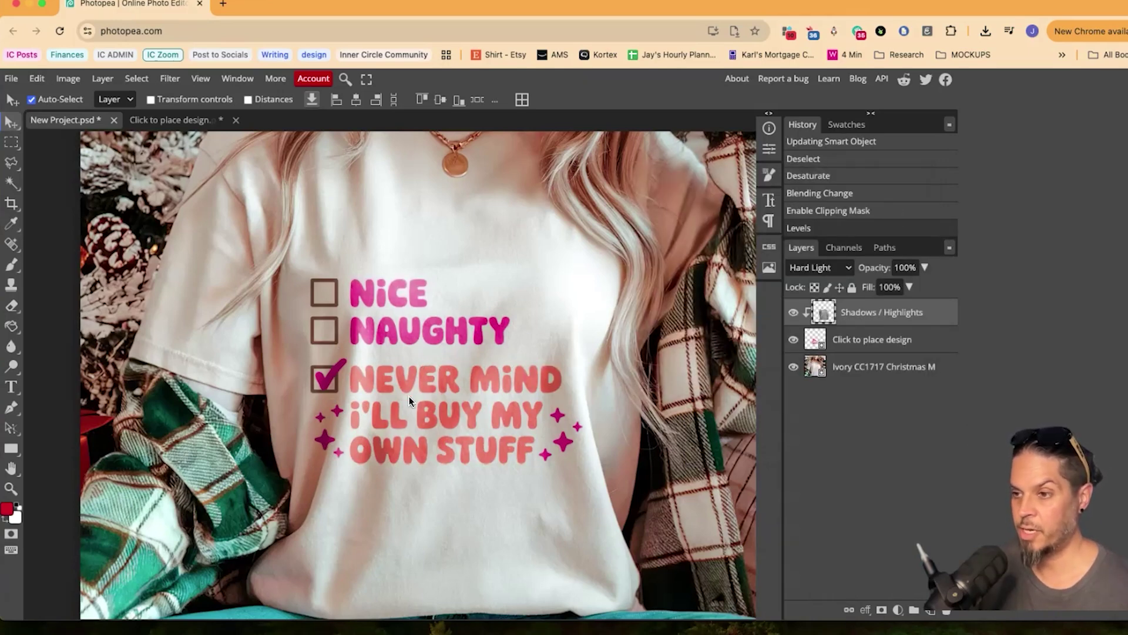
pyautogui.scroll(-5, 410, 393)
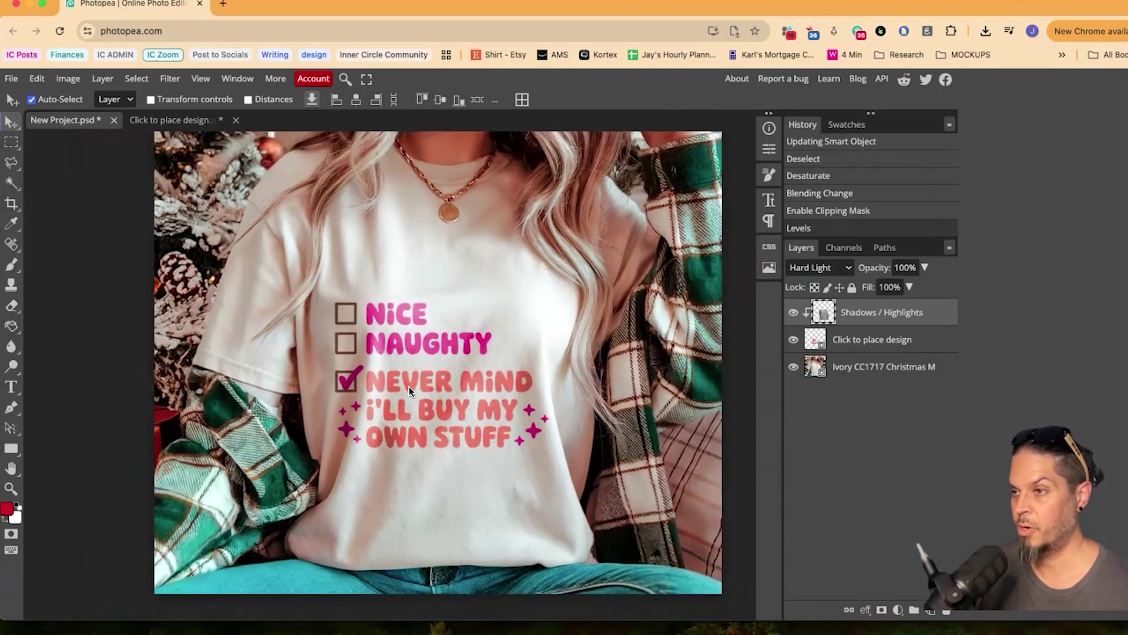
pyautogui.scroll(-2, 409, 387)
pyautogui.click(866, 336)
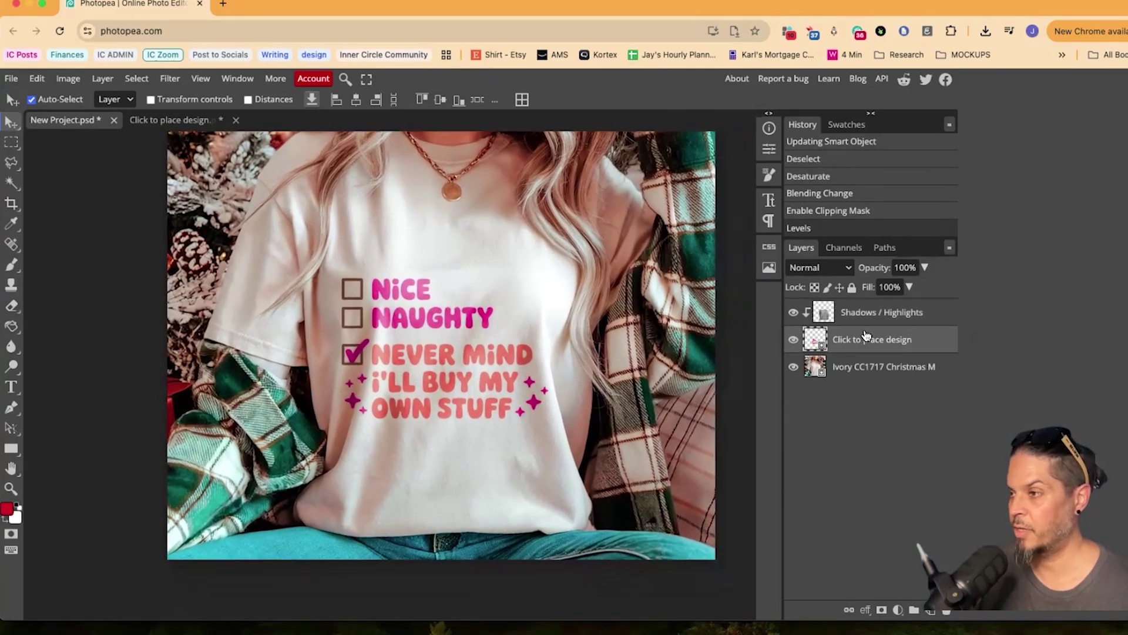
pyautogui.click(793, 312)
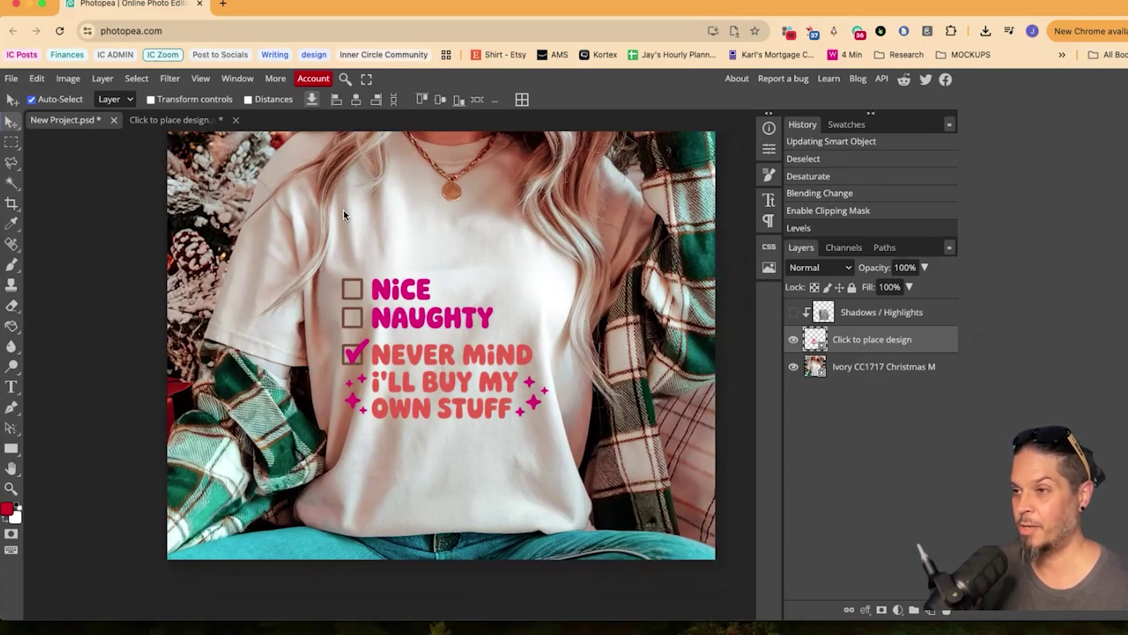
# Move the design higher on the shirt chest, then hide the Shadows / Highlights layer
pyautogui.moveTo(427, 320); pyautogui.dragTo(428, 295)
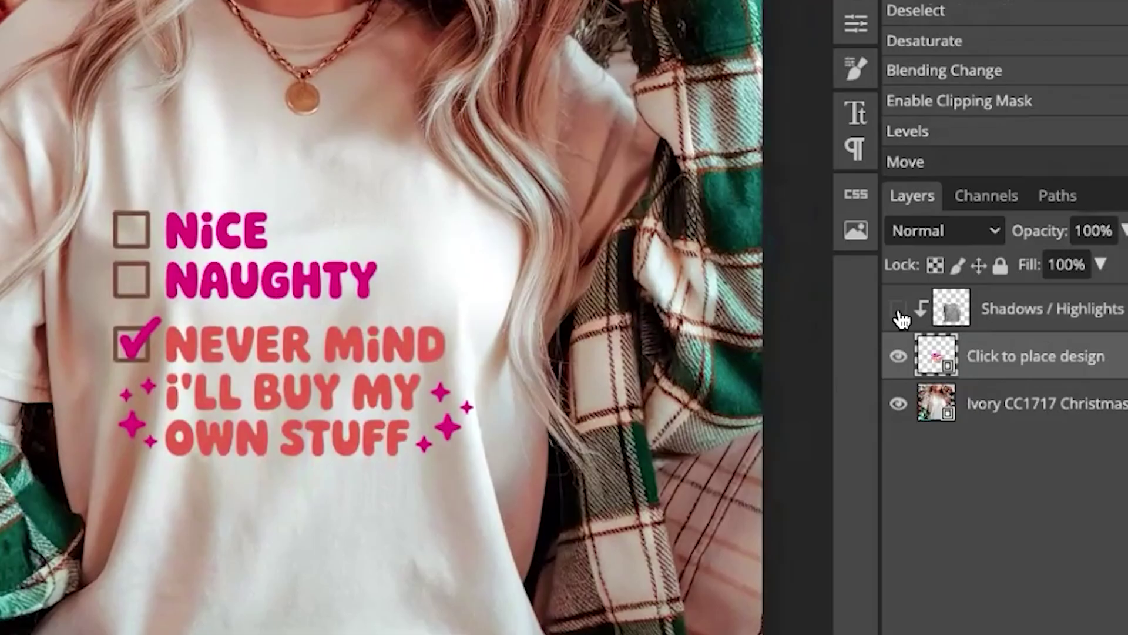
pyautogui.click(898, 308)
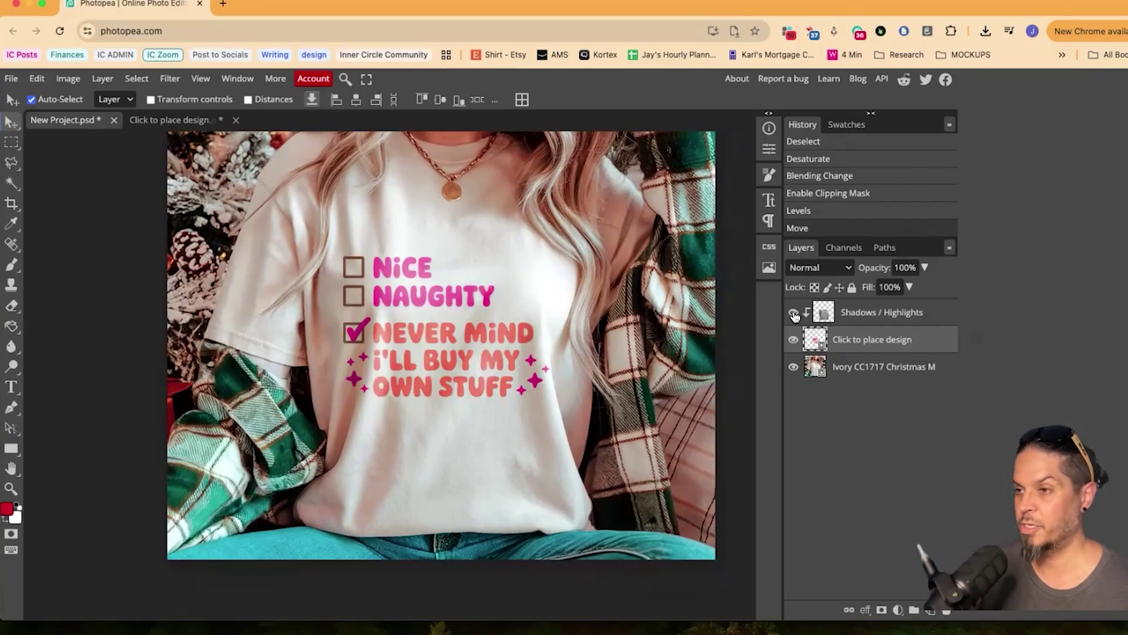
pyautogui.click(794, 313)
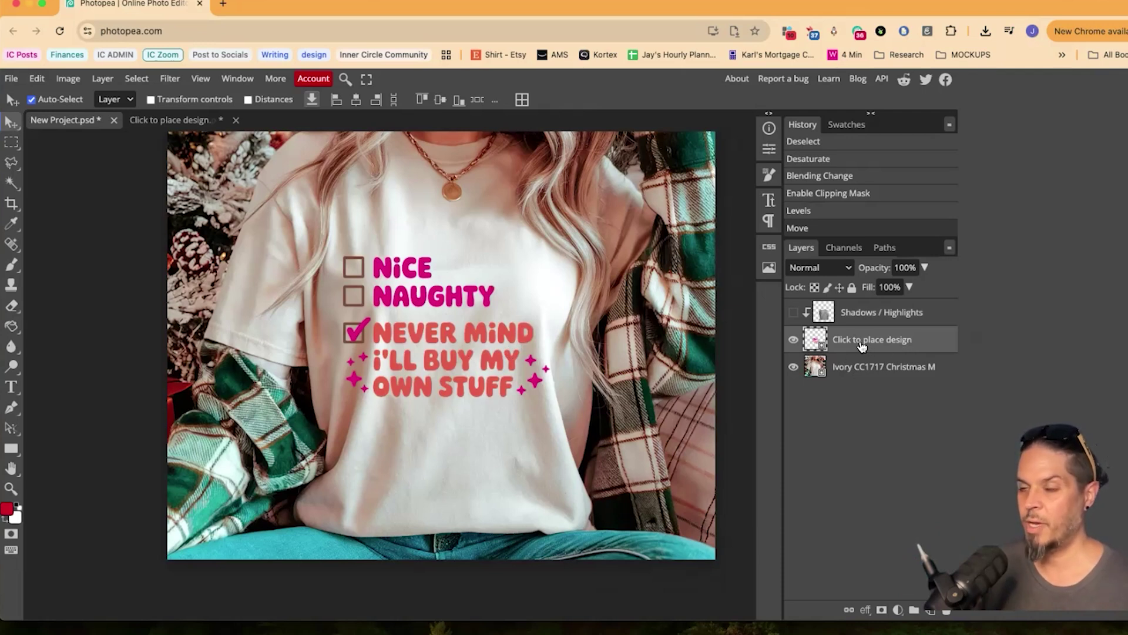
# Start a warp on the design and bend its top edge and top-left corner inward
pyautogui.click(36, 78)
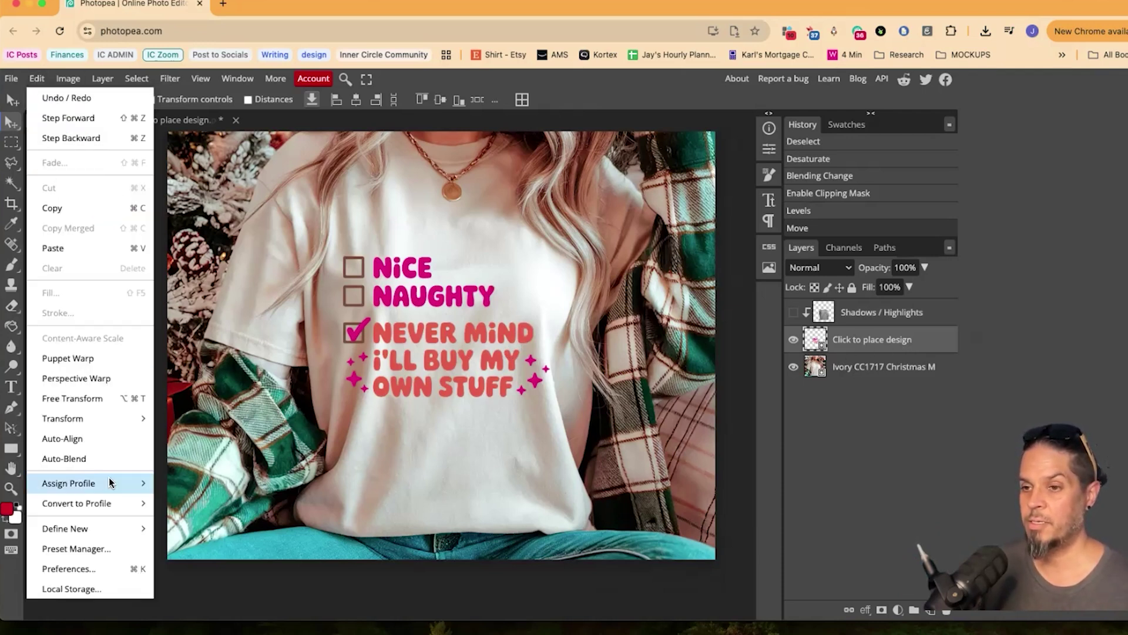
pyautogui.moveTo(90, 414)
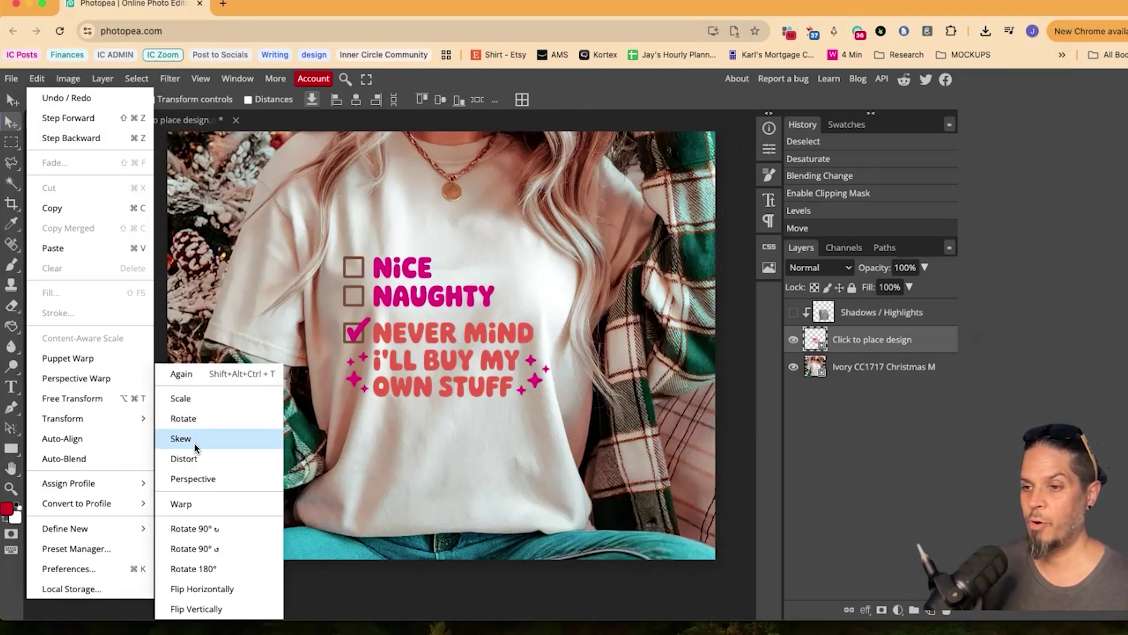
pyautogui.click(187, 503)
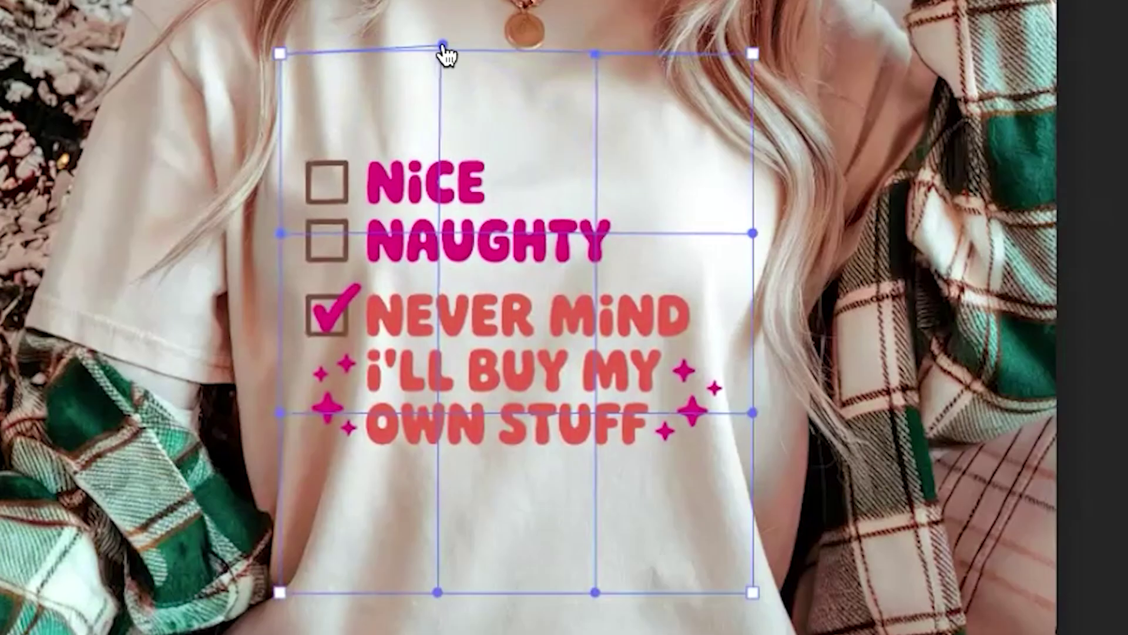
pyautogui.moveTo(408, 202); pyautogui.dragTo(414, 207)
pyautogui.moveTo(458, 122); pyautogui.dragTo(421, 66)
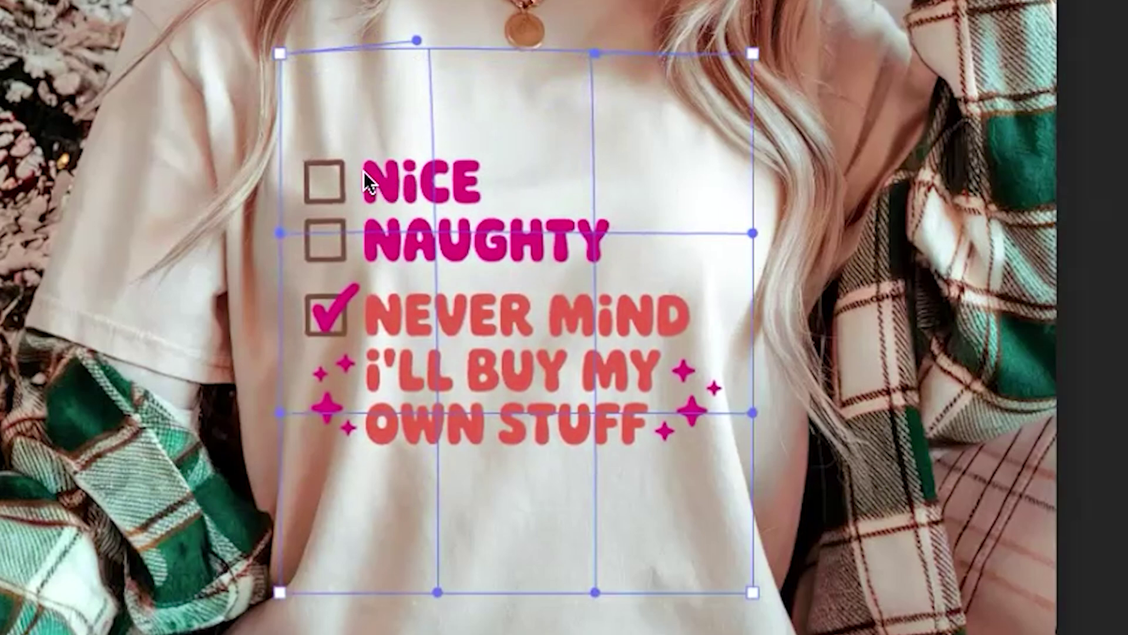
pyautogui.moveTo(365, 171)
pyautogui.mouseDown()
pyautogui.moveTo(381, 171)
pyautogui.moveTo(355, 174)
pyautogui.mouseUp()
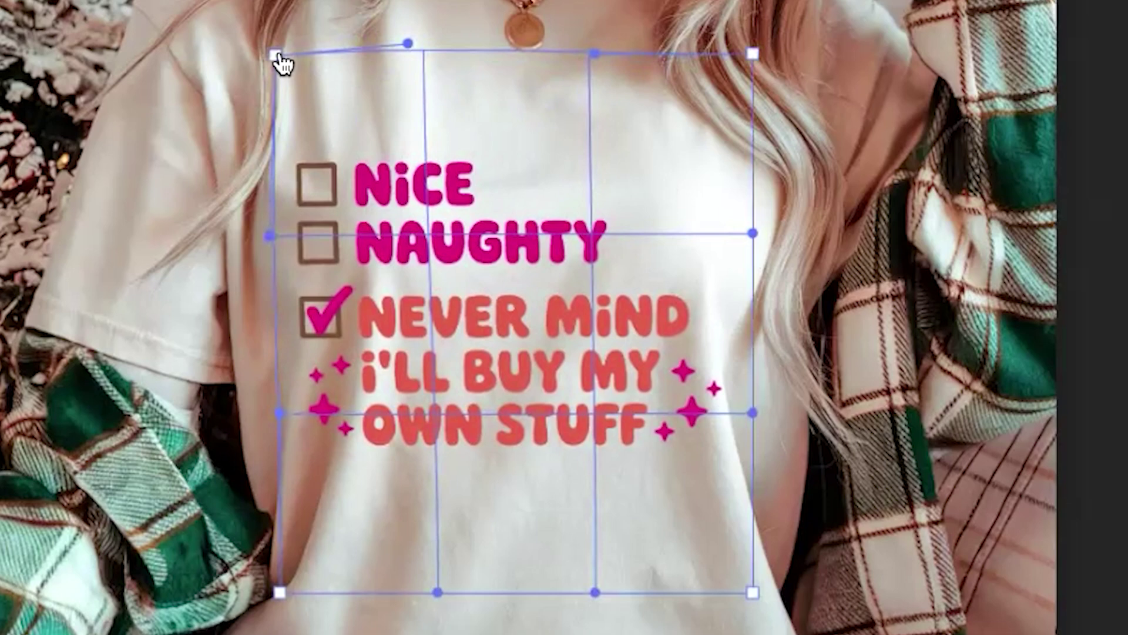
pyautogui.moveTo(279, 56); pyautogui.dragTo(310, 65)
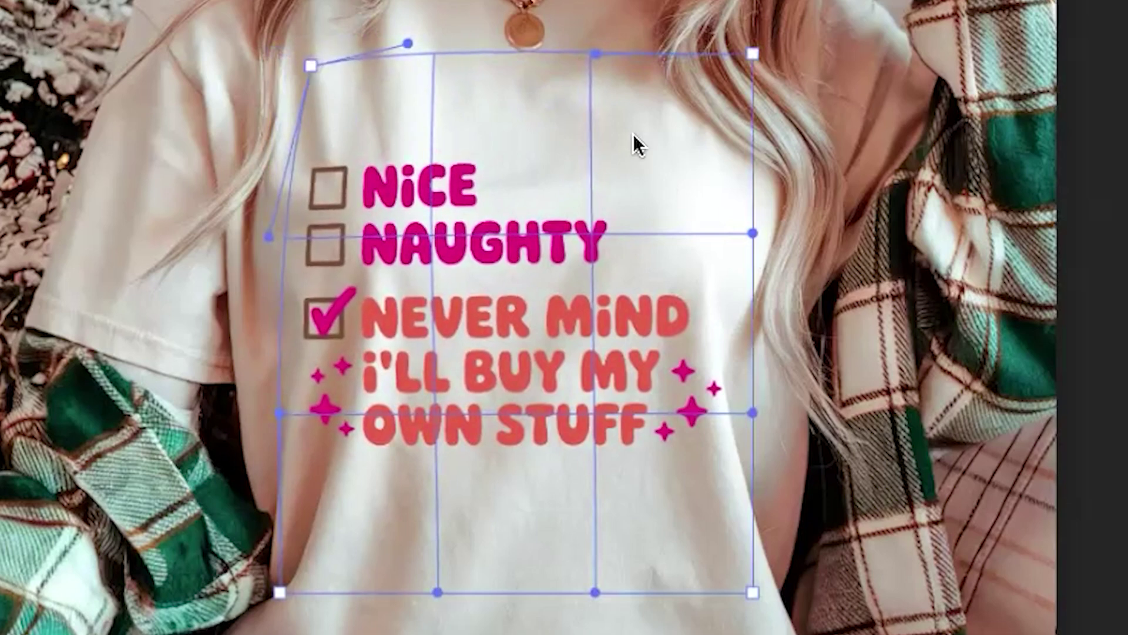
# Warp the right and bottom corners and sides inward to follow the shirt's curve
pyautogui.moveTo(752, 55); pyautogui.dragTo(734, 60)
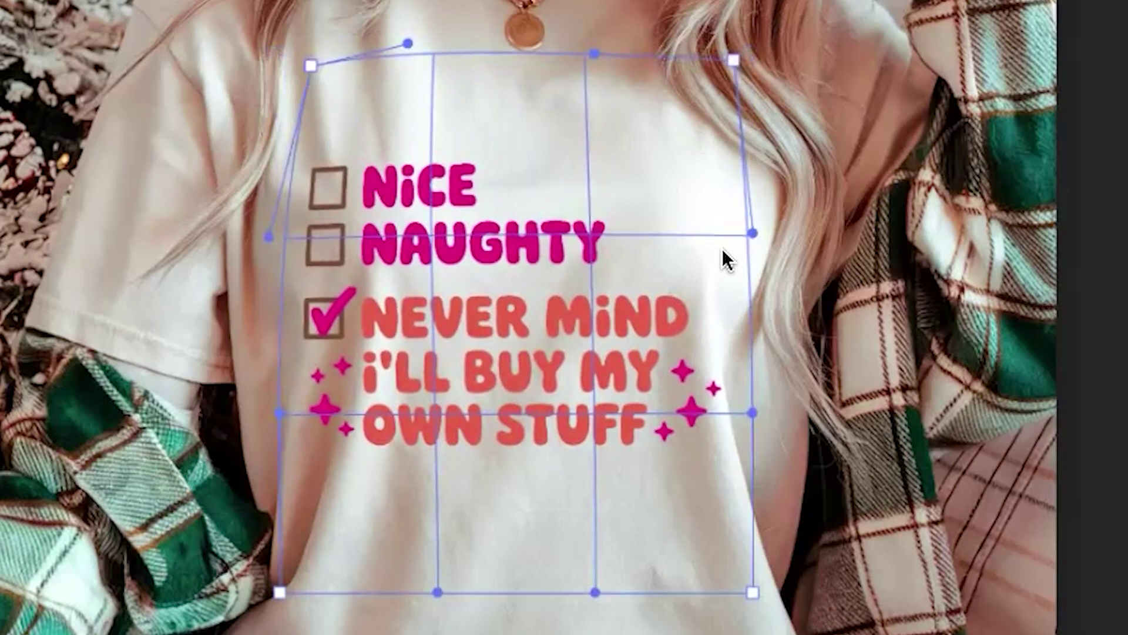
pyautogui.moveTo(751, 234); pyautogui.dragTo(777, 233)
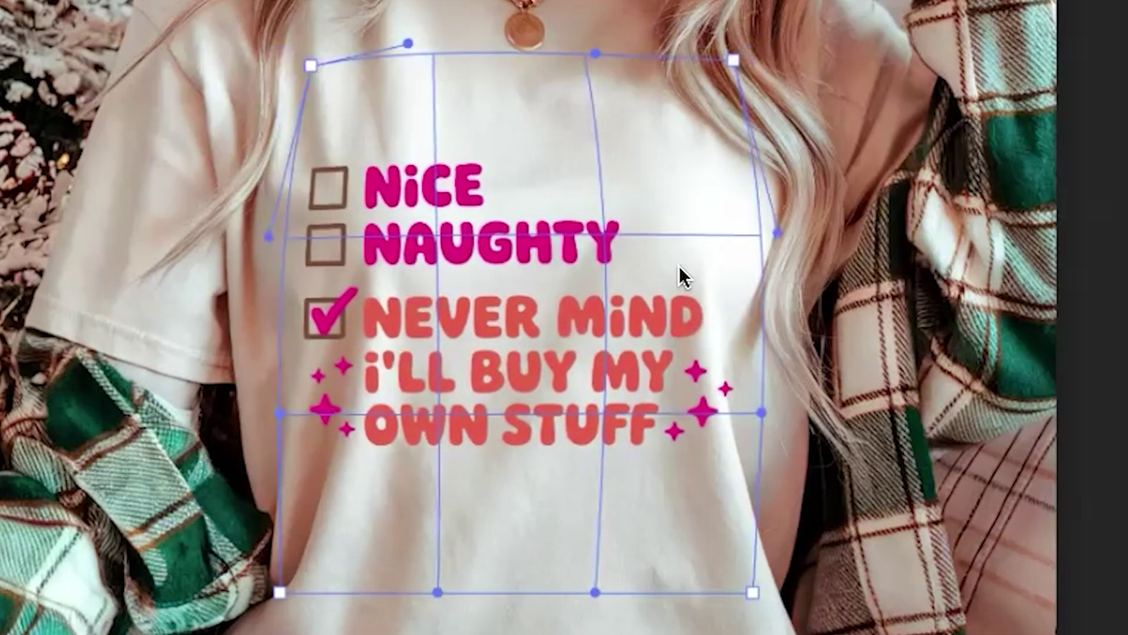
pyautogui.moveTo(355, 249); pyautogui.dragTo(337, 249)
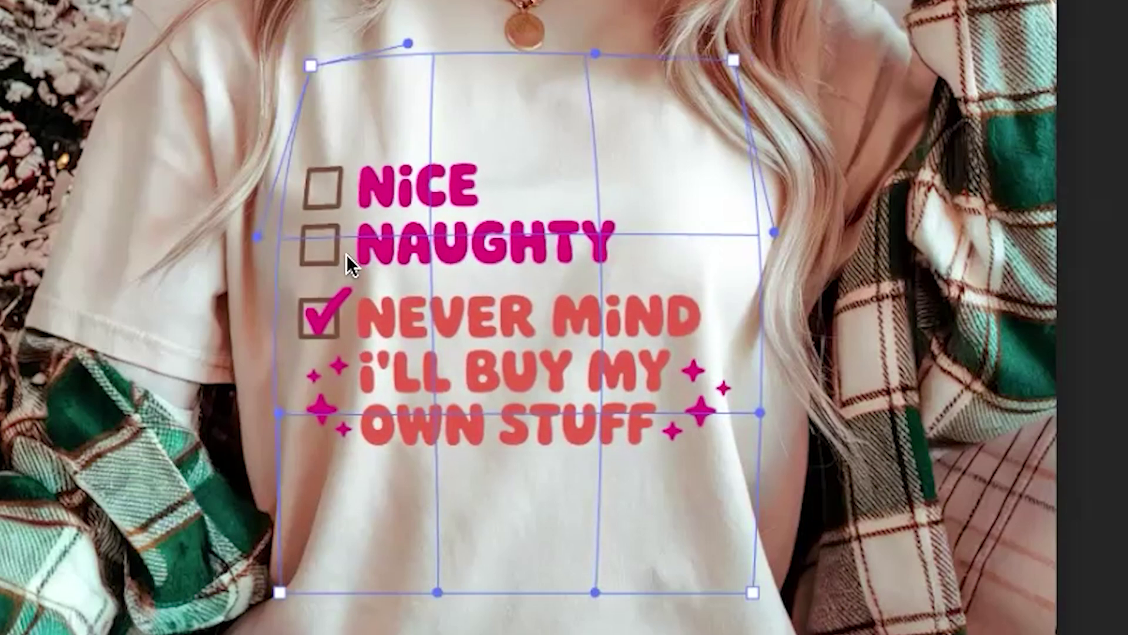
pyautogui.moveTo(279, 592); pyautogui.dragTo(309, 589)
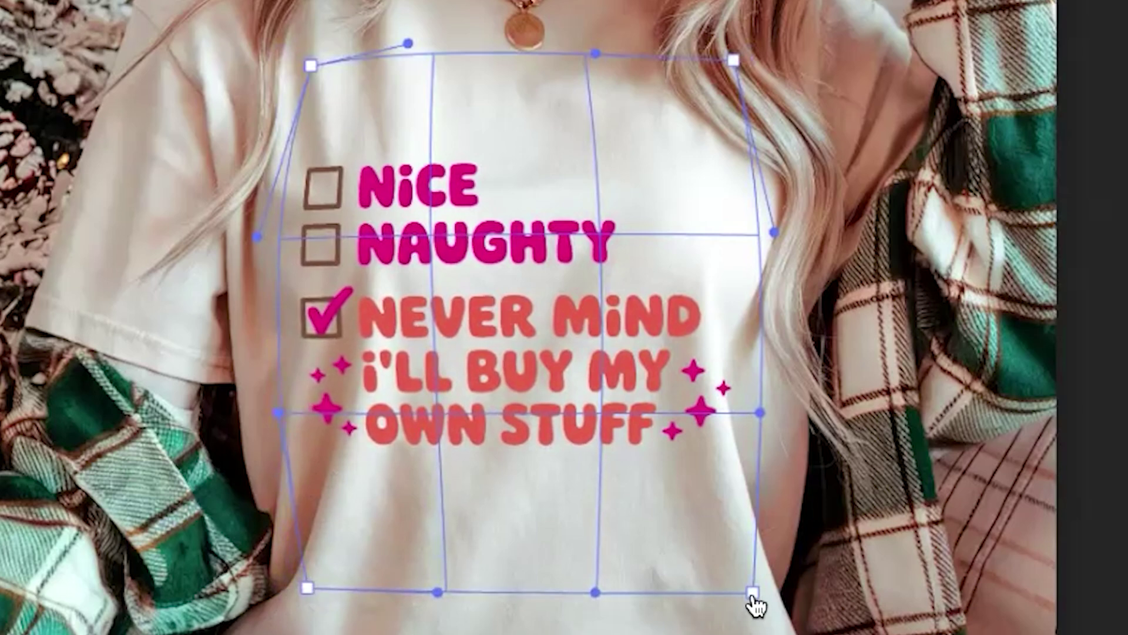
pyautogui.moveTo(752, 594); pyautogui.dragTo(727, 599)
pyautogui.moveTo(704, 393); pyautogui.dragTo(690, 392)
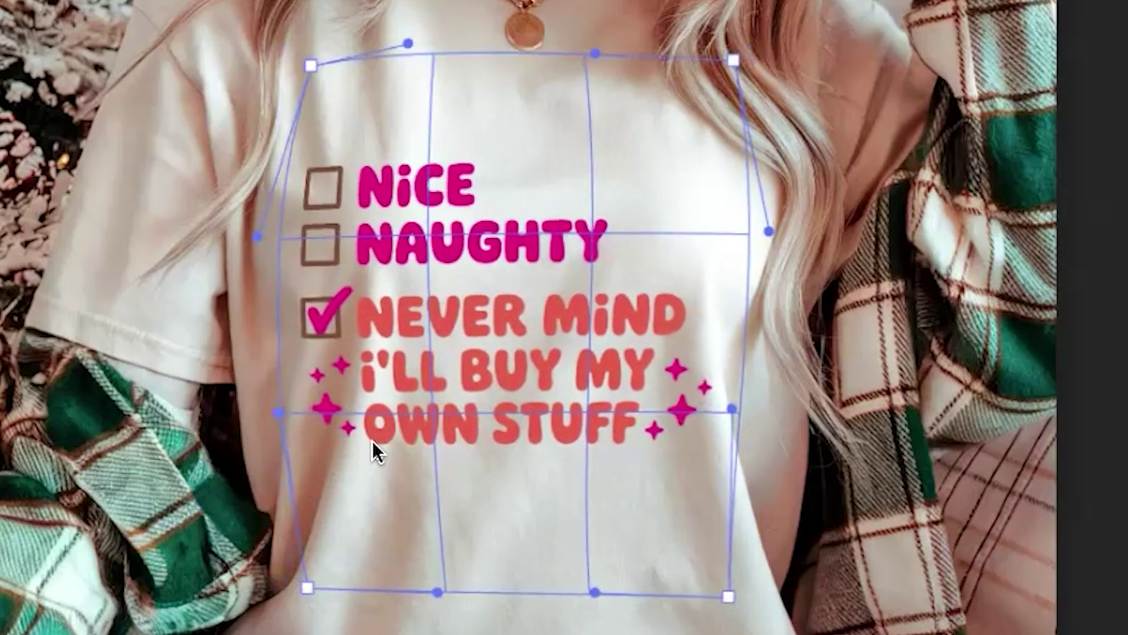
pyautogui.moveTo(372, 440); pyautogui.dragTo(379, 440)
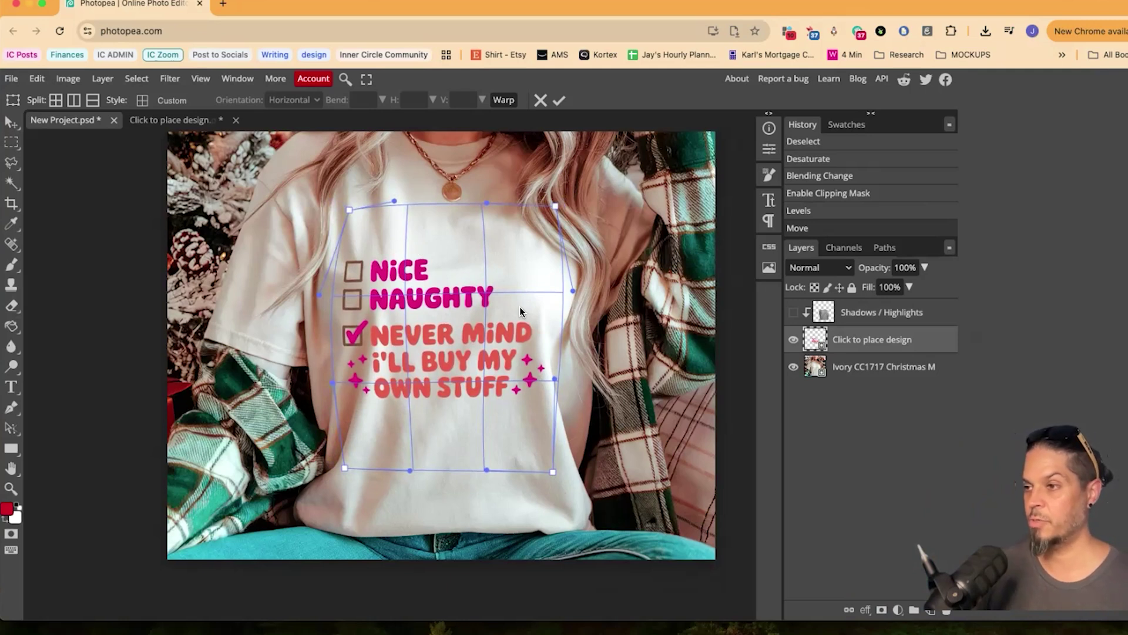
# Commit the warp, show the Shadows / Highlights layer, and confirm Levels with output white 234
pyautogui.press('Return')
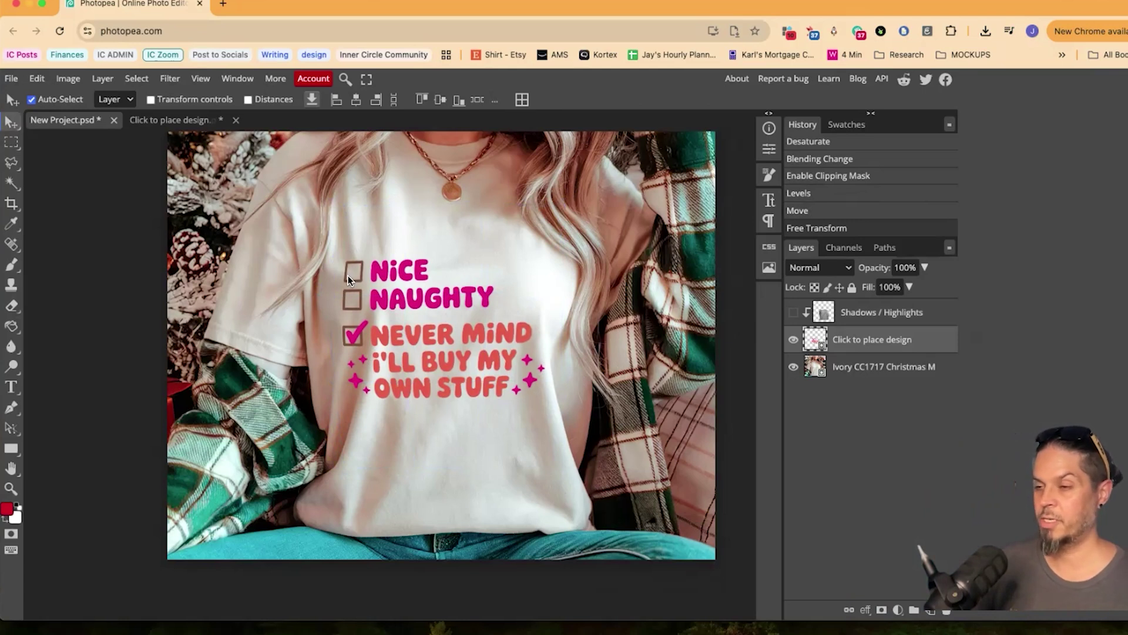
pyautogui.click(793, 312)
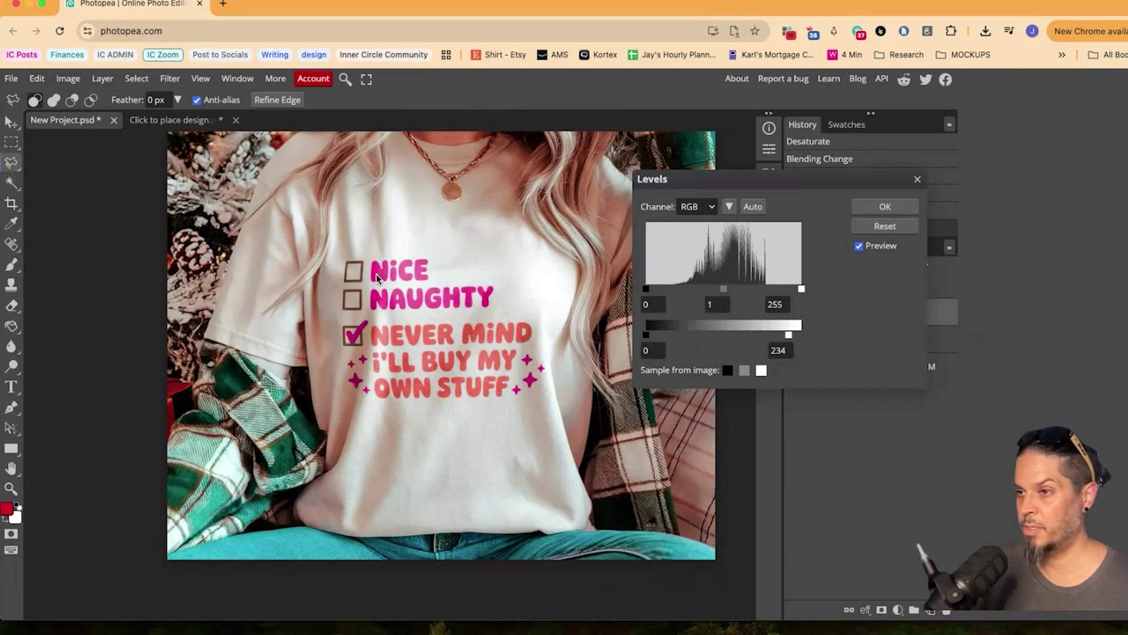
pyautogui.click(886, 206)
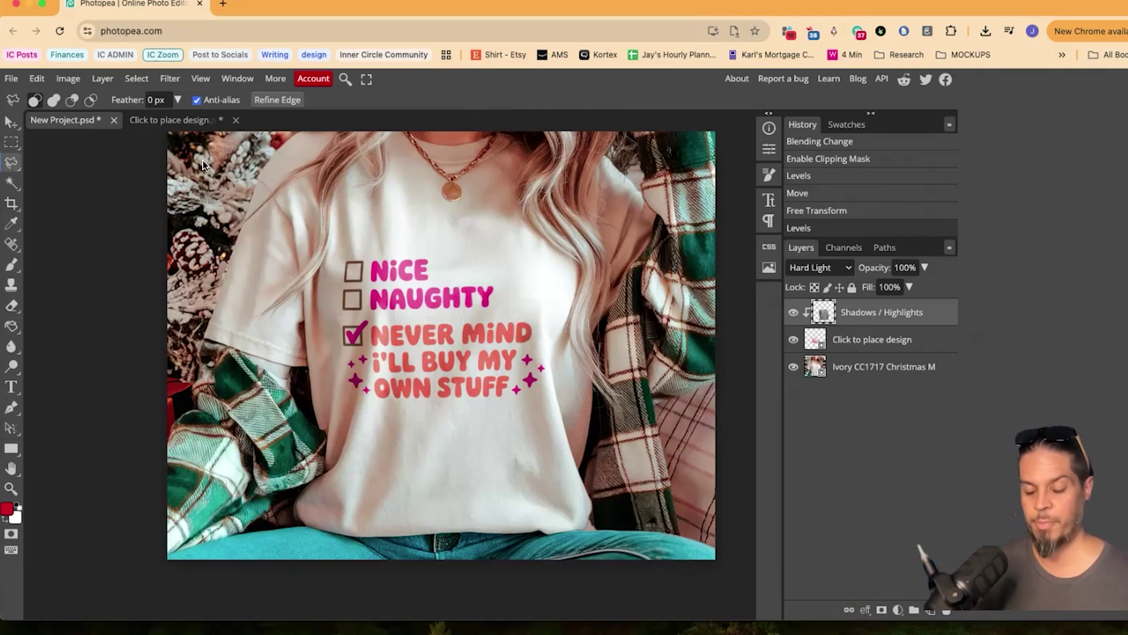
# Save the mockup as a PSD named 'CC1717 Ivory Smart Mockup.psd'
pyautogui.click(14, 79)
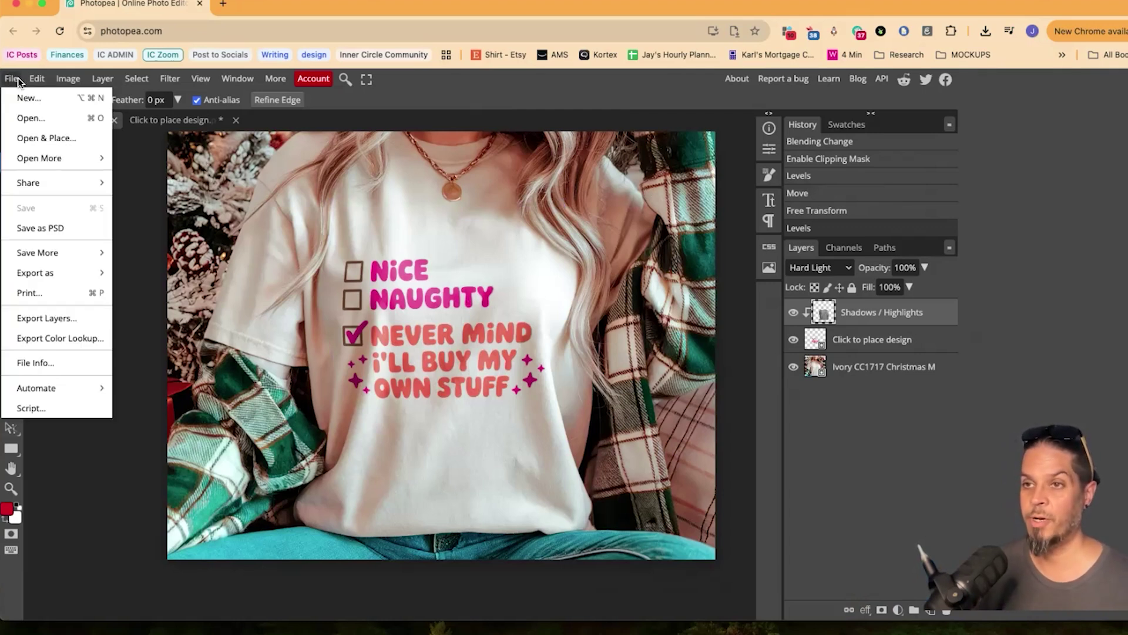
pyautogui.click(41, 227)
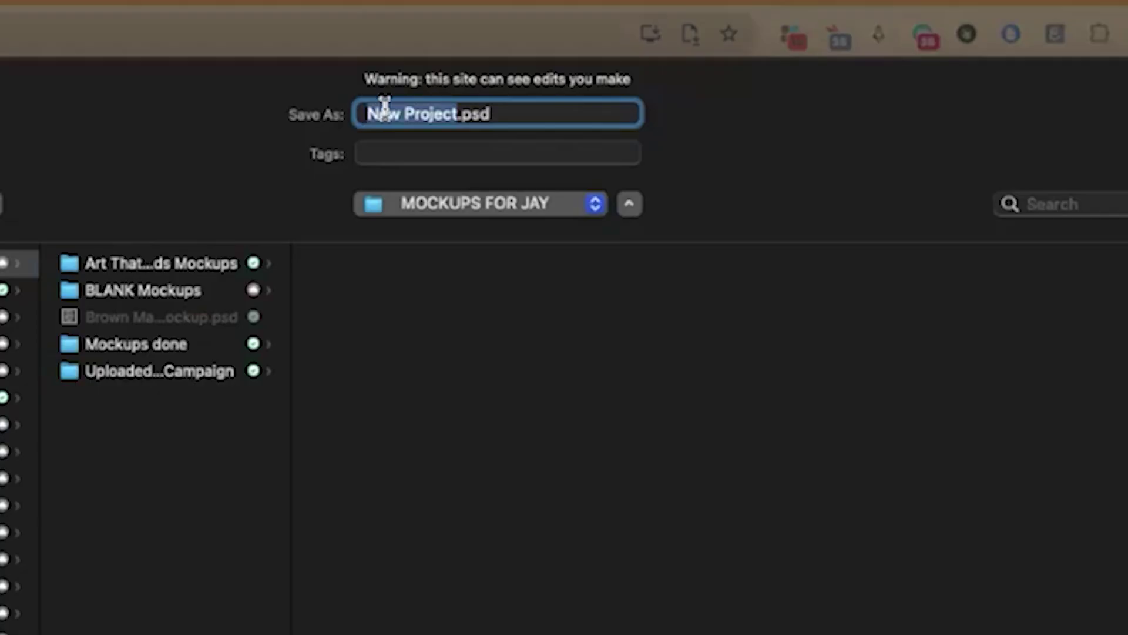
pyautogui.write('Co')
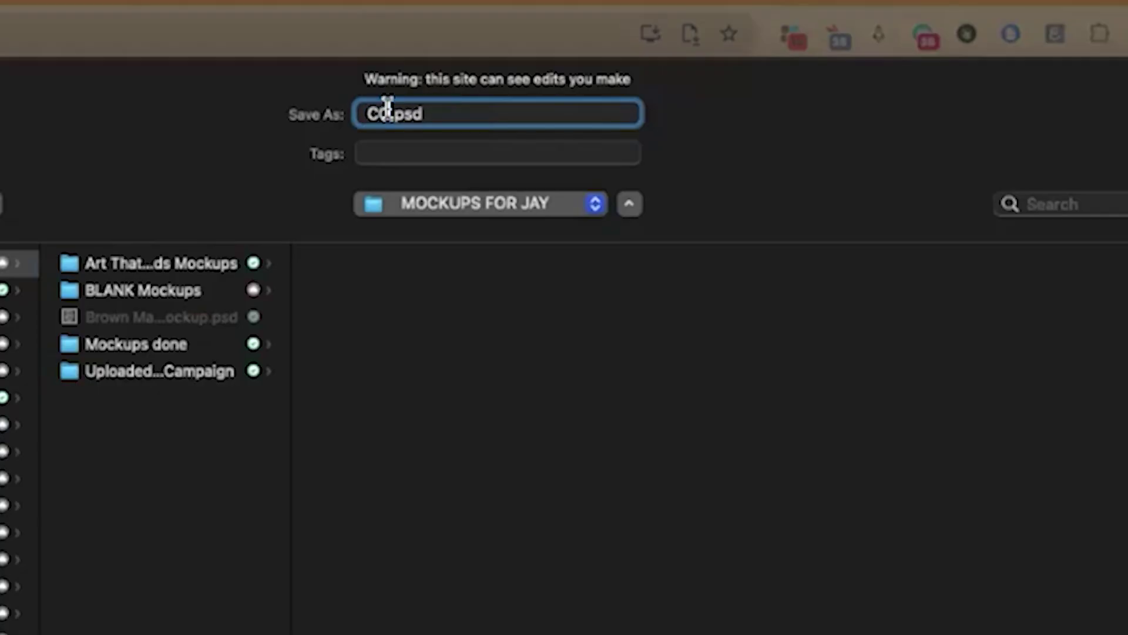
pyautogui.write('717')
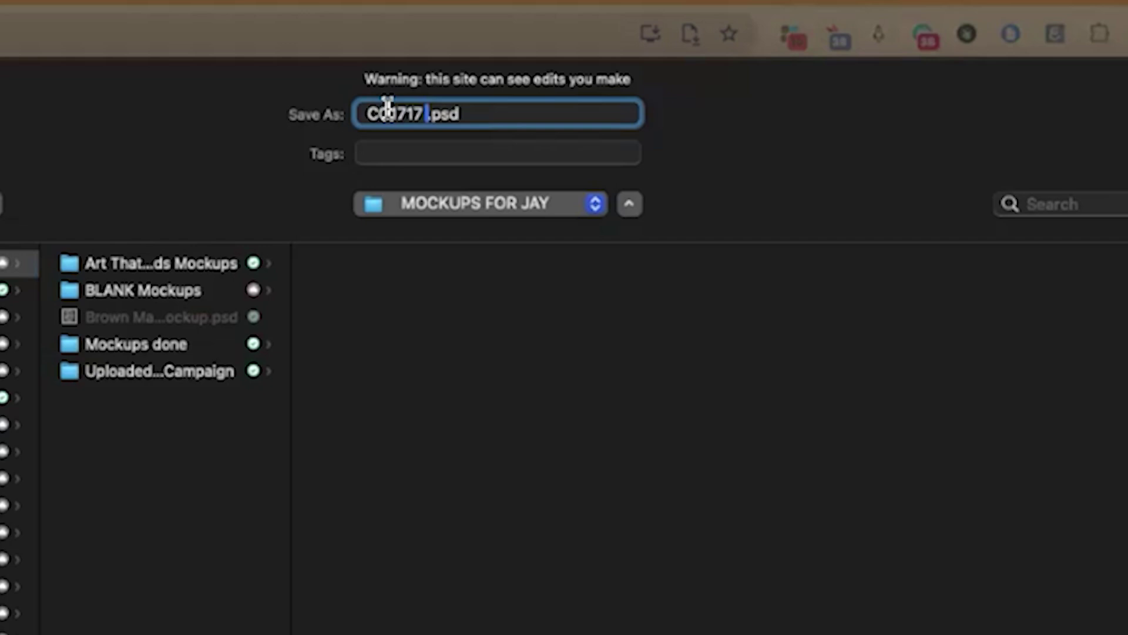
pyautogui.write(' Smart Mockup')
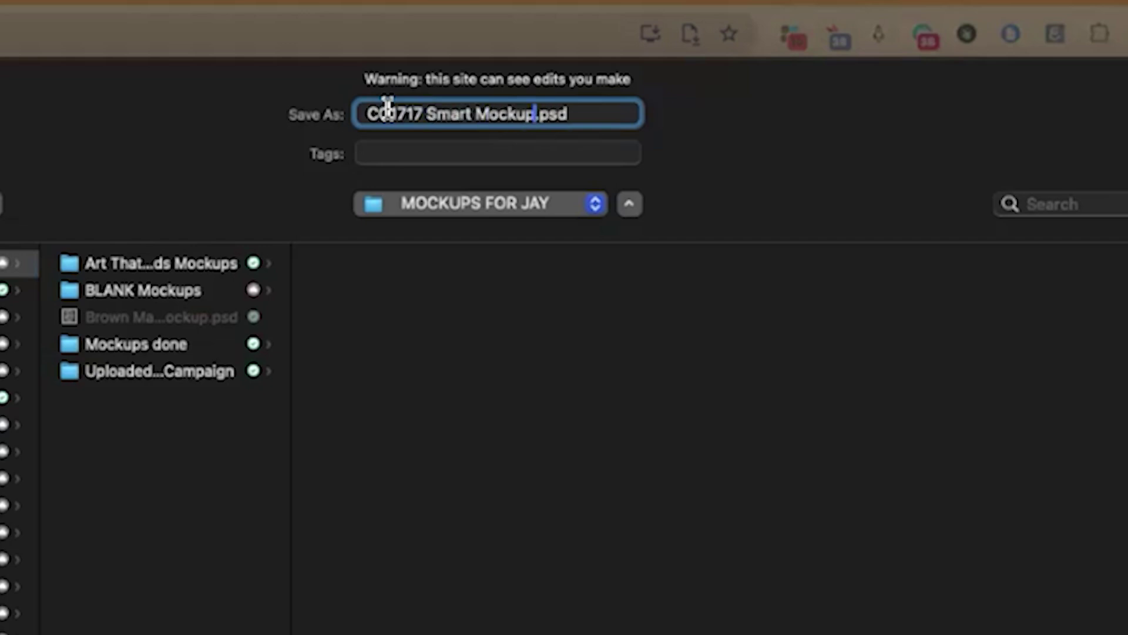
pyautogui.click(426, 113)
pyautogui.write('Ivory')
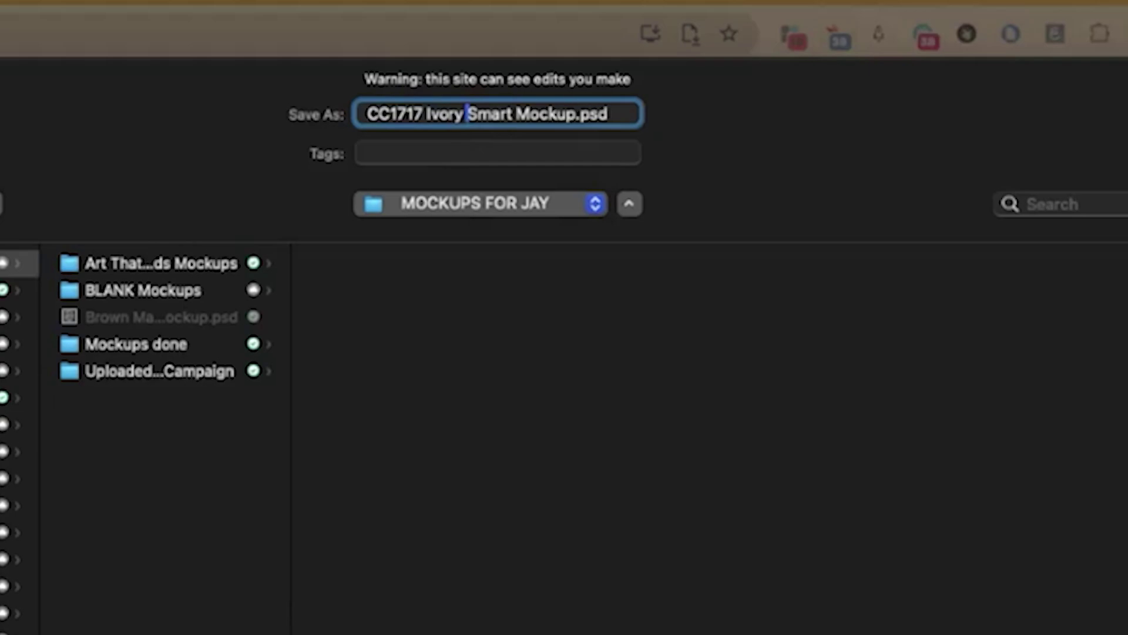
pyautogui.press('Return')
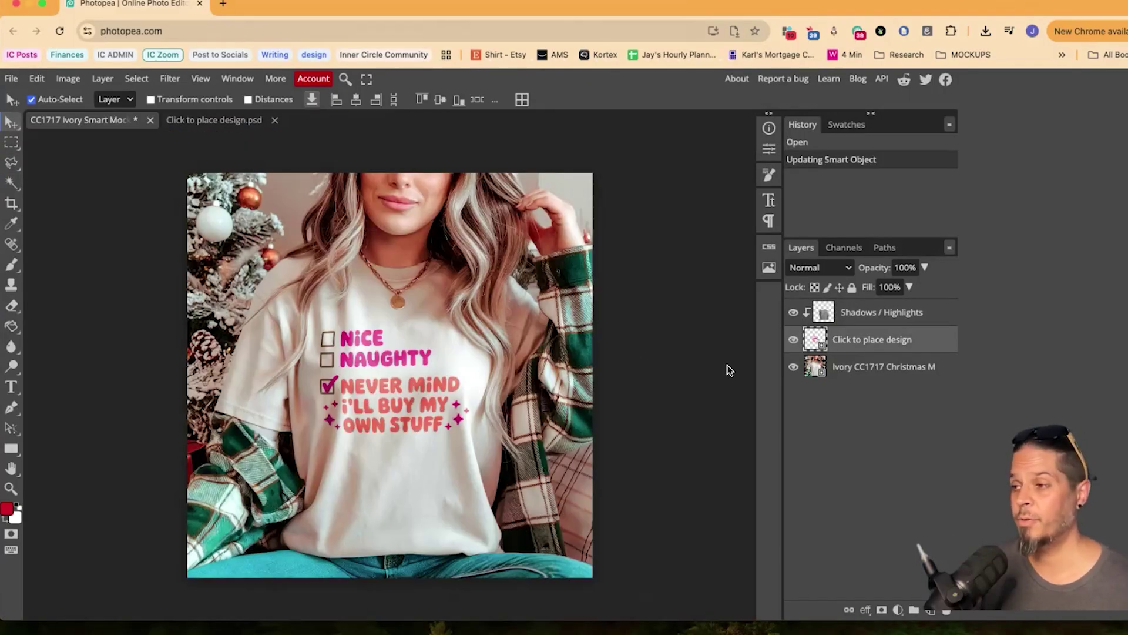
# Put the I'M FINE highland cow artwork into the smart object, hide layer 63, and save
pyautogui.doubleClick(813, 340)
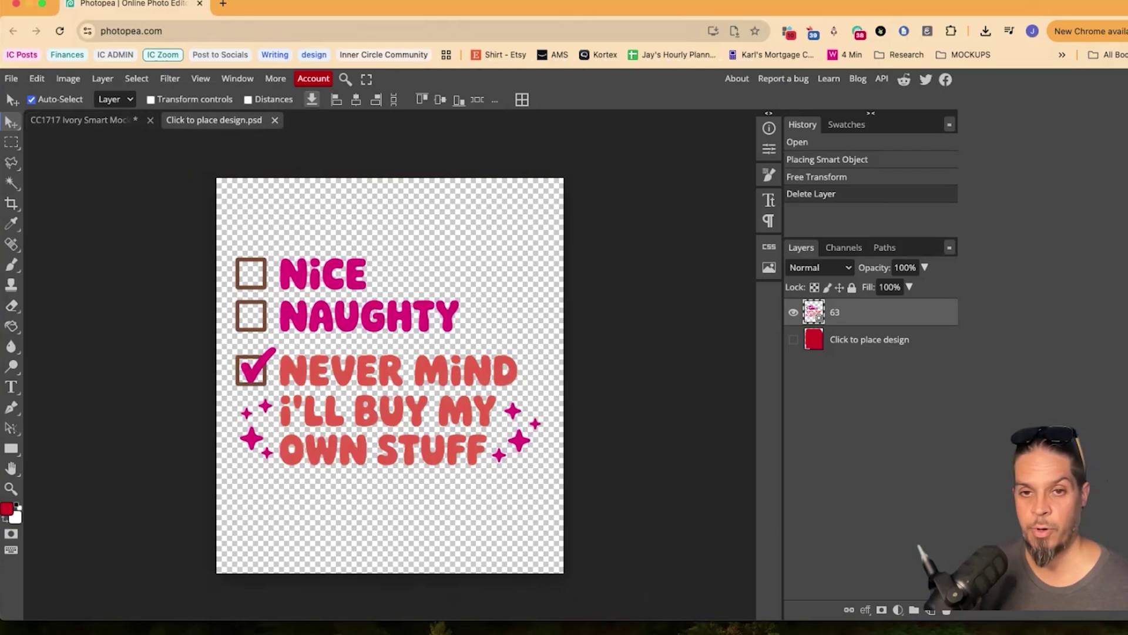
pyautogui.moveTo(414, 335); pyautogui.dragTo(403, 371)
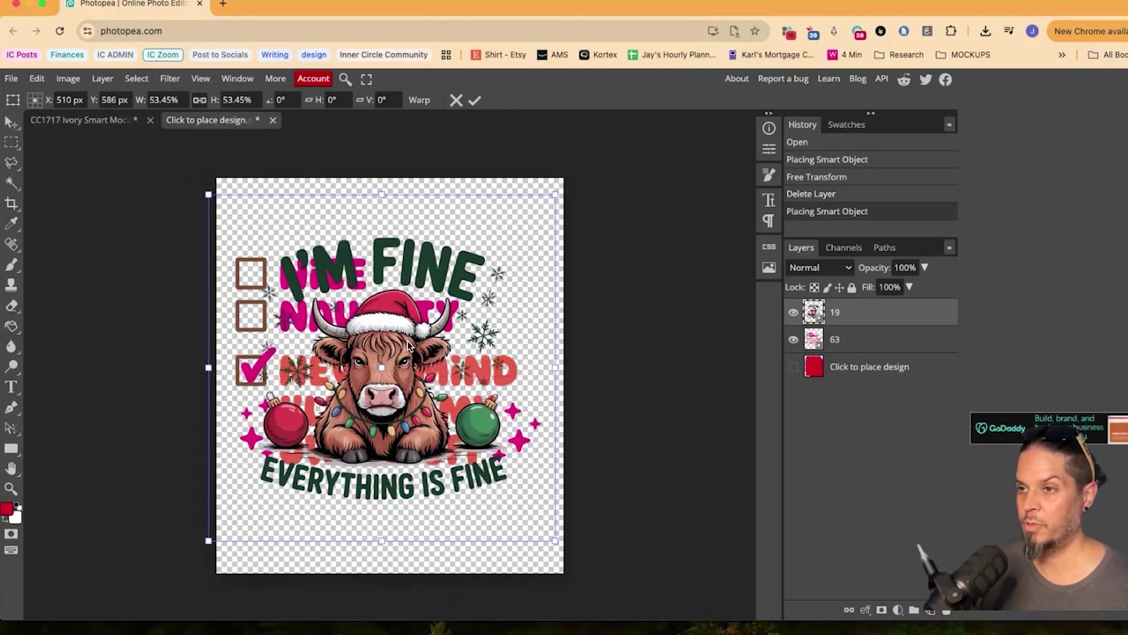
pyautogui.click(792, 340)
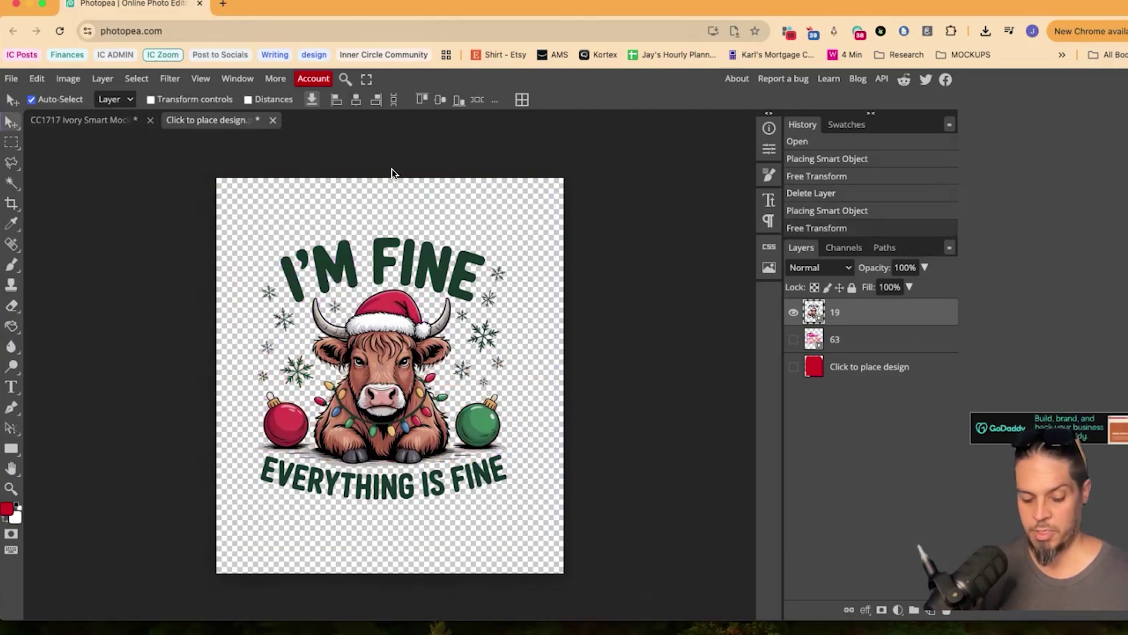
pyautogui.hotkey('ctrl', 's')
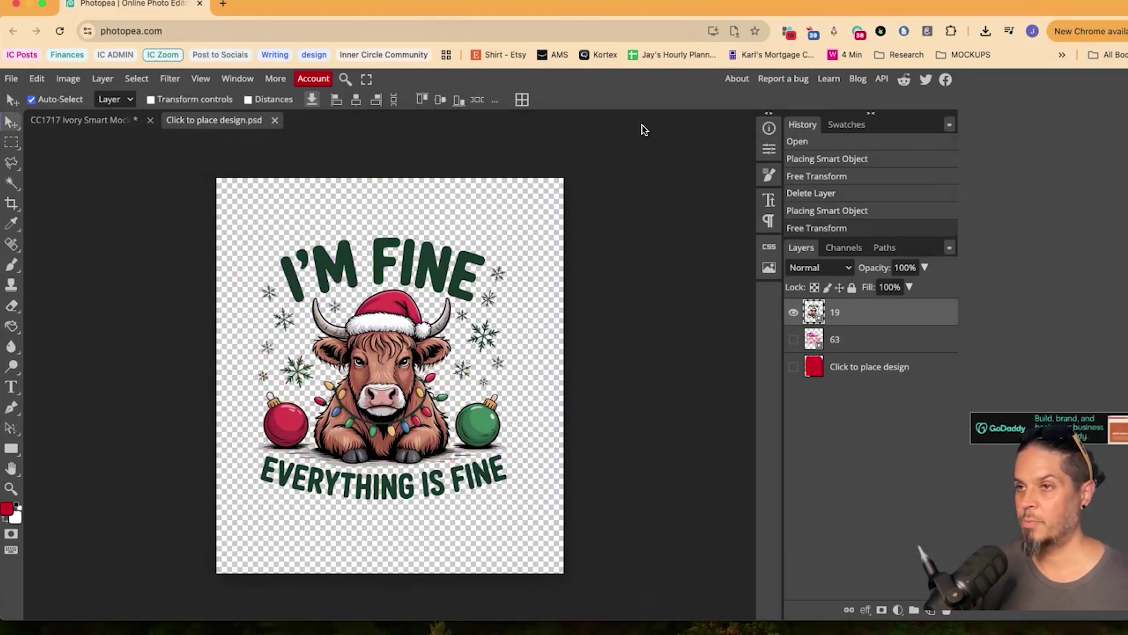
# Return to the ivory shirt mockup and zoom in on the I'M FINE cow design
pyautogui.click(95, 121)
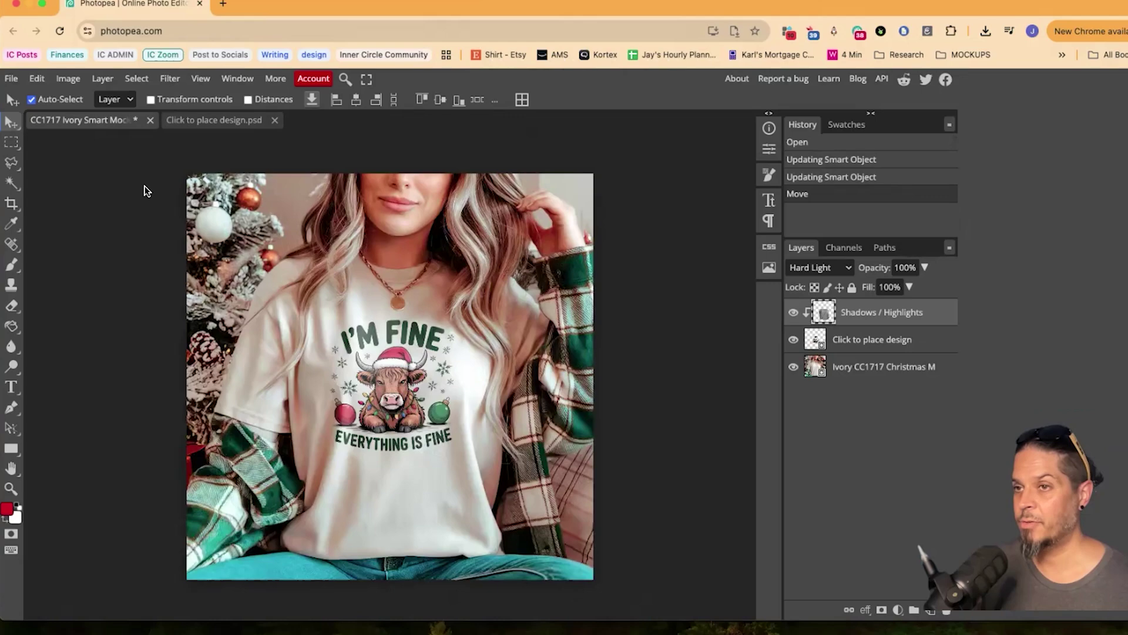
pyautogui.scroll(3, 361, 406)
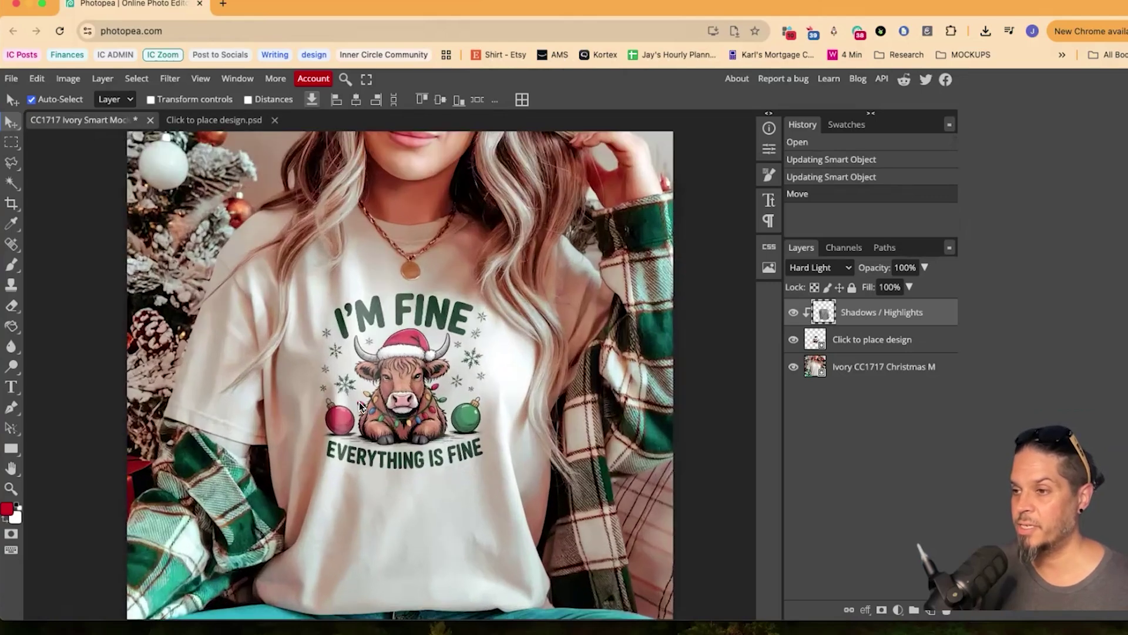
pyautogui.scroll(1, 360, 405)
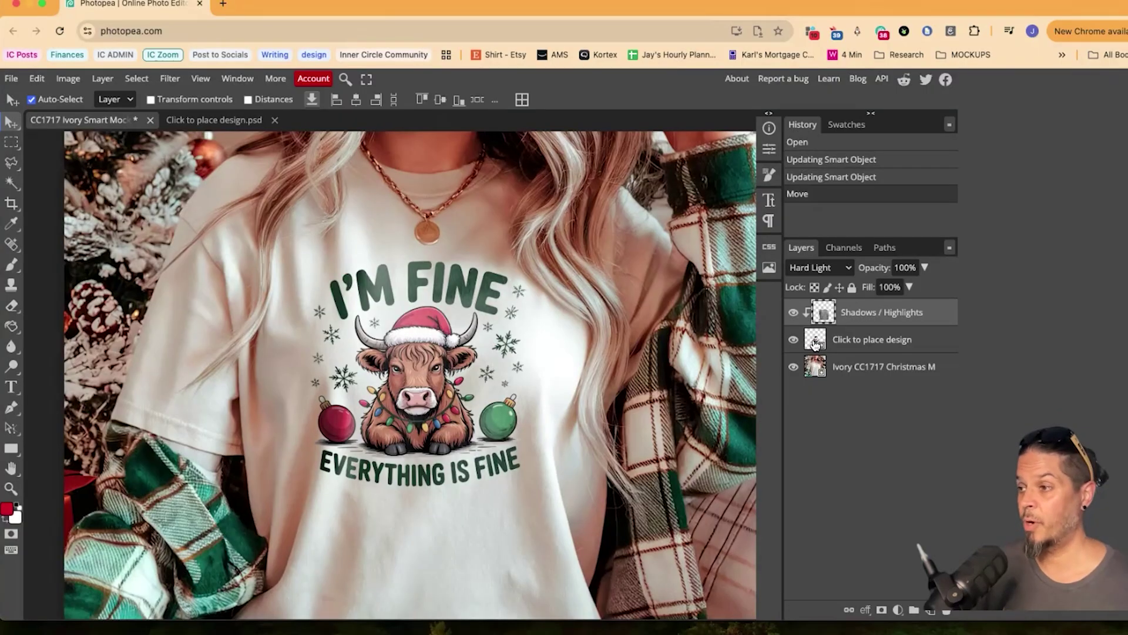
# Replace layer 19 with the slightly enlarged Howdy Christmas artwork (40.png), save, and return to the mockup
pyautogui.doubleClick(815, 344)
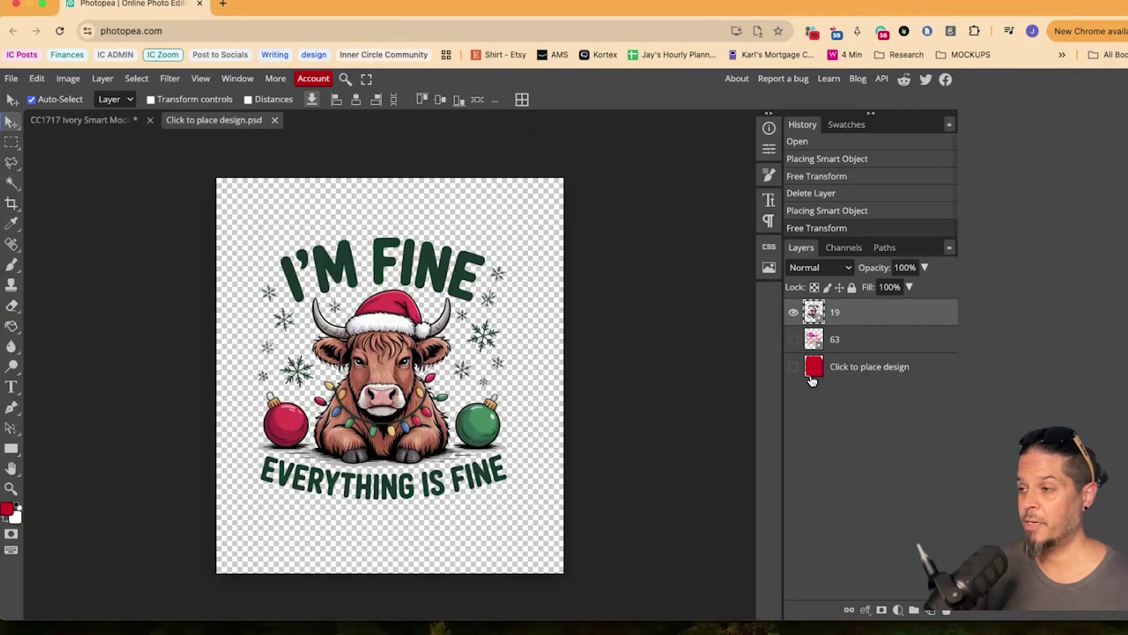
pyautogui.click(793, 312)
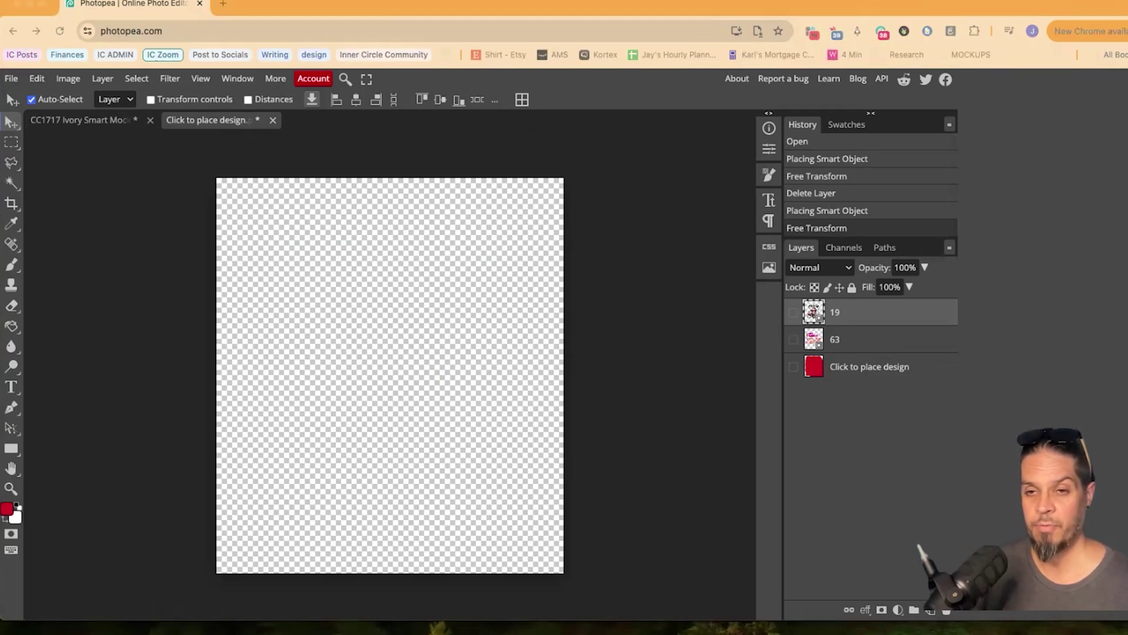
pyautogui.moveTo(369, 325); pyautogui.dragTo(363, 339)
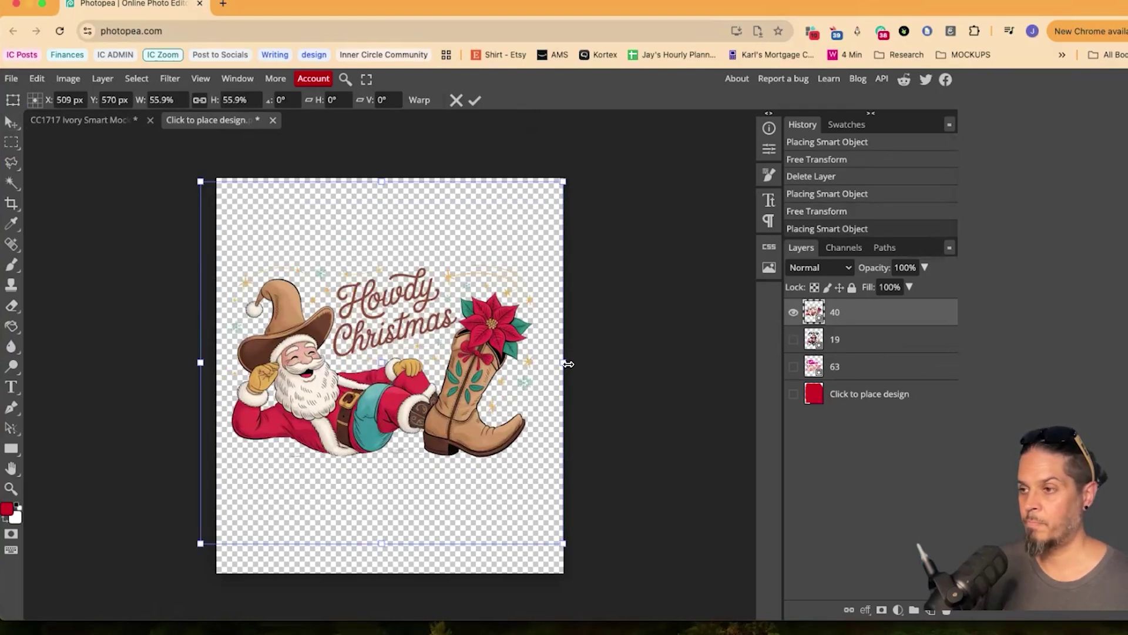
pyautogui.moveTo(564, 362); pyautogui.dragTo(576, 359)
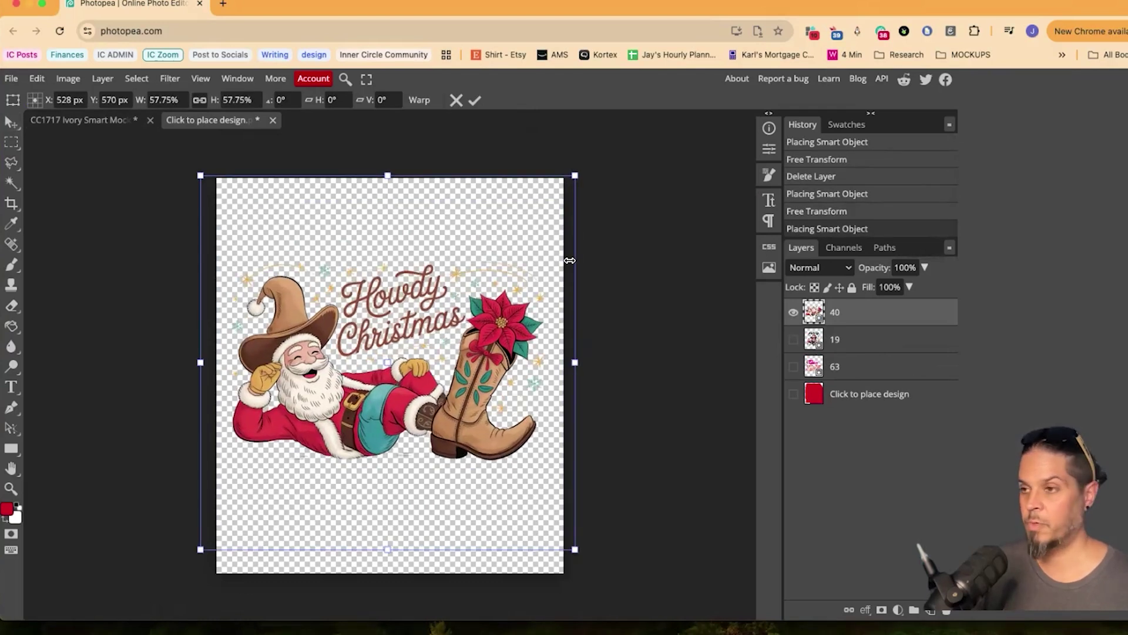
pyautogui.press('Return')
pyautogui.hotkey('ctrl', 's')
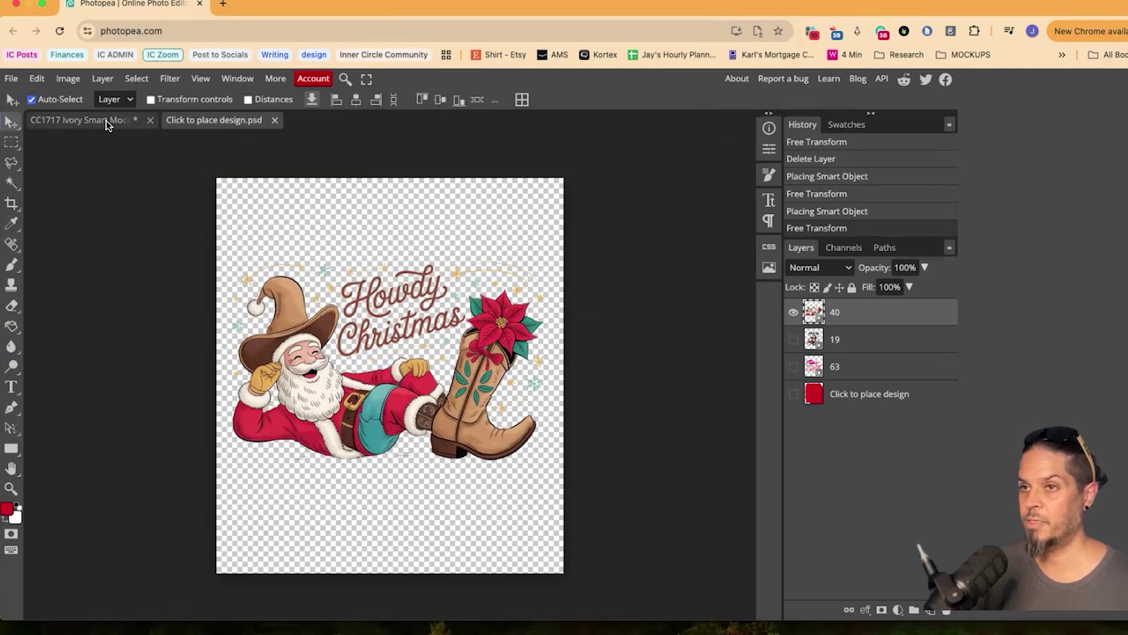
pyautogui.click(107, 121)
pyautogui.click(394, 414)
pyautogui.scroll(8, 268, 435)
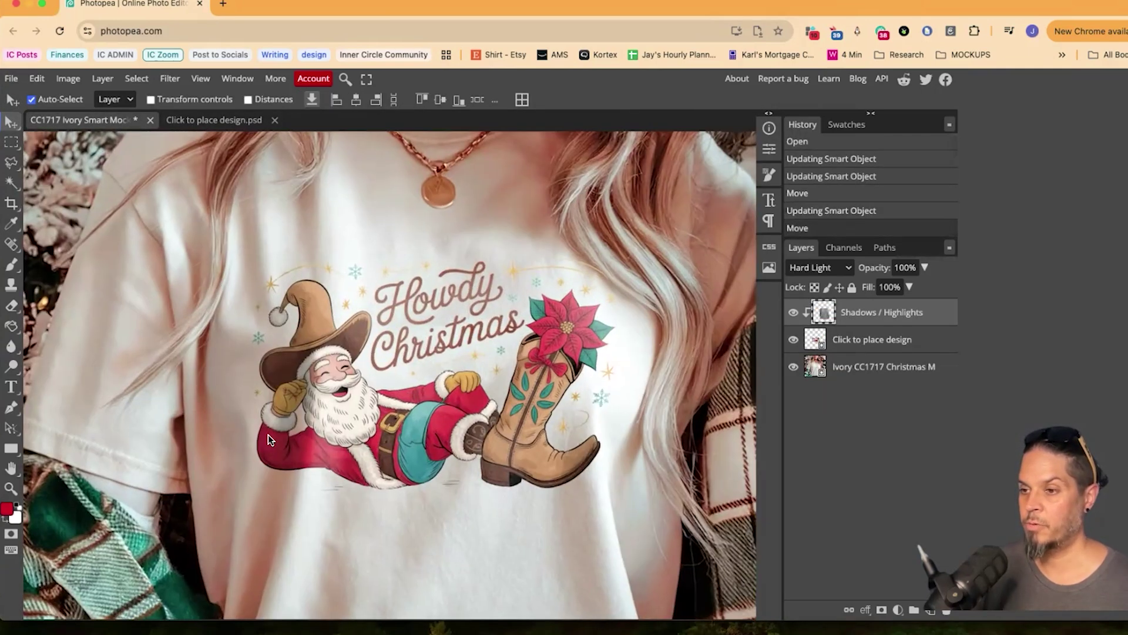
pyautogui.scroll(2, 271, 440)
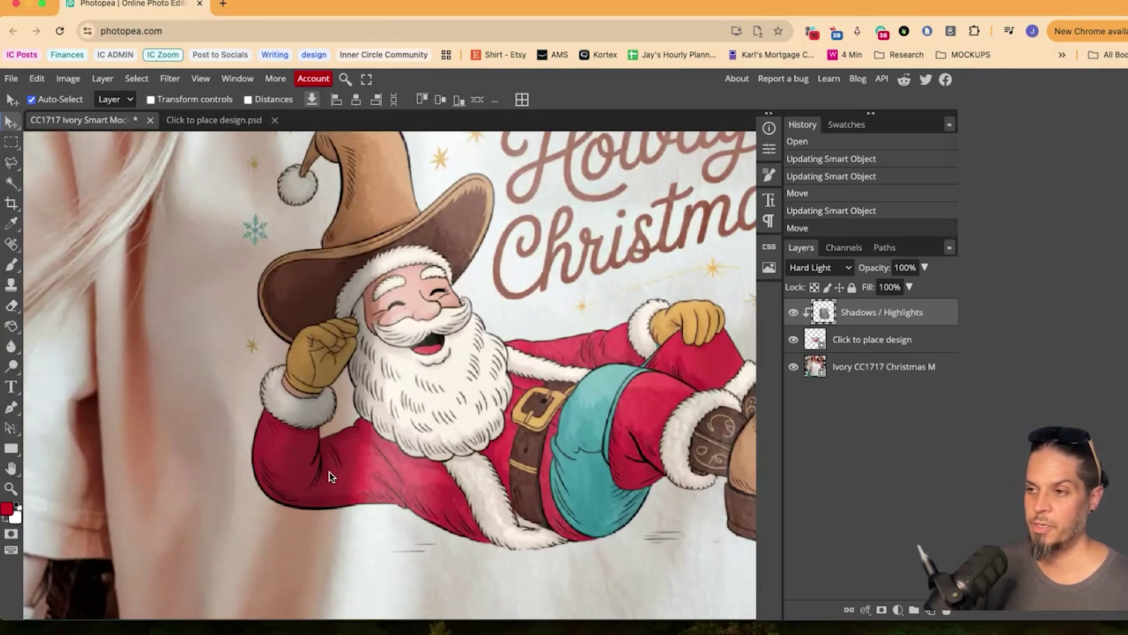
pyautogui.scroll(-3, 350, 361)
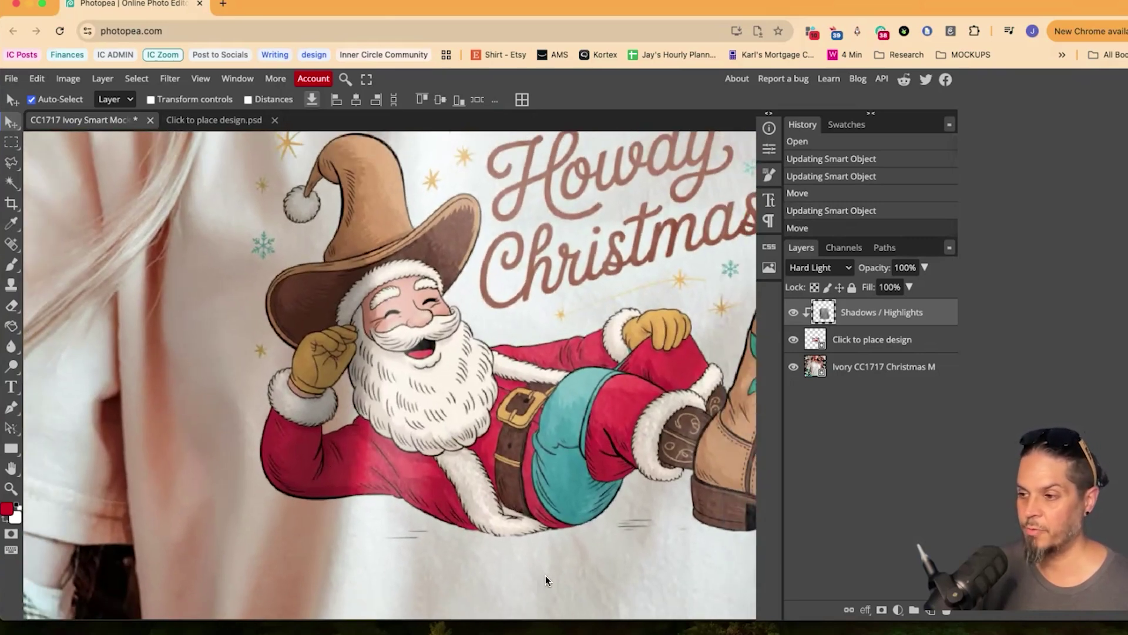
pyautogui.hscroll(5, 547, 470)
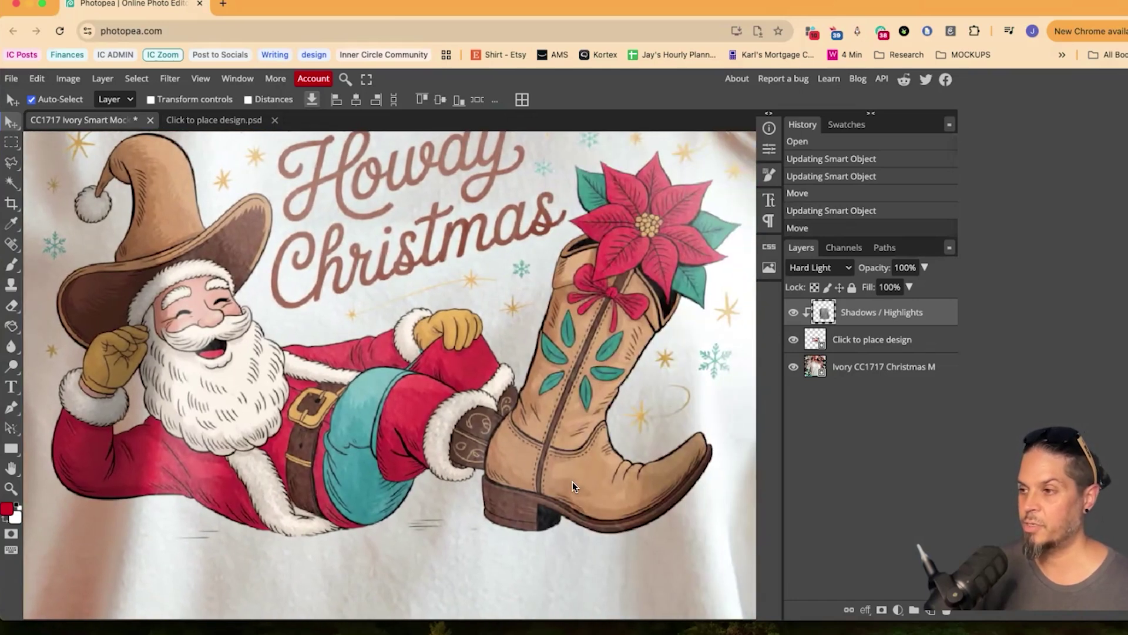
pyautogui.scroll(-6, 573, 482)
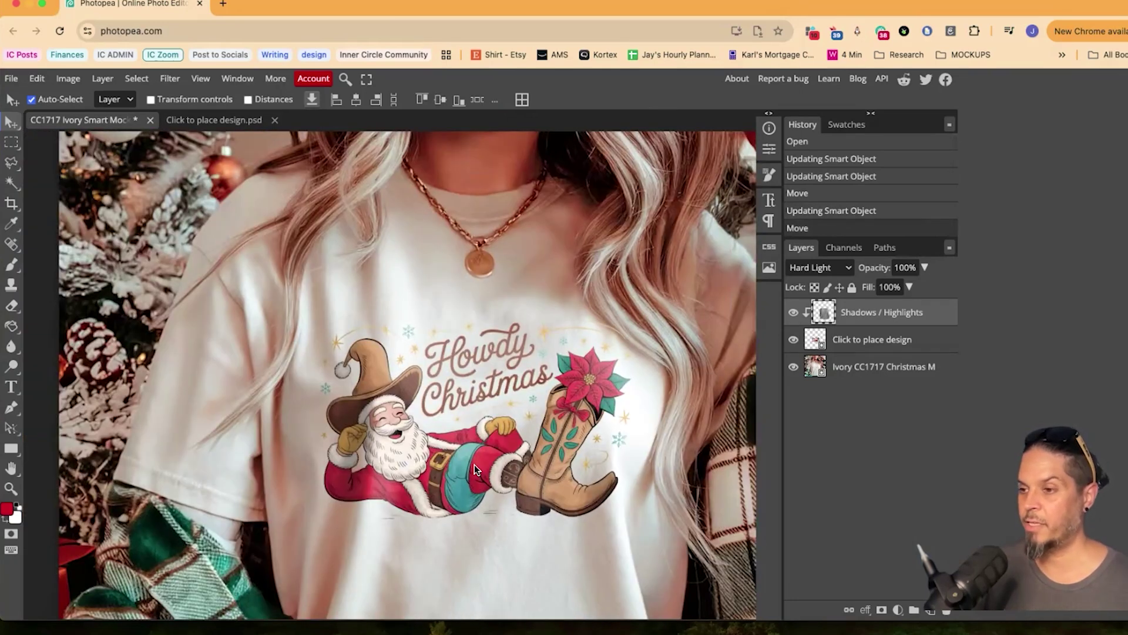
pyautogui.click(793, 313)
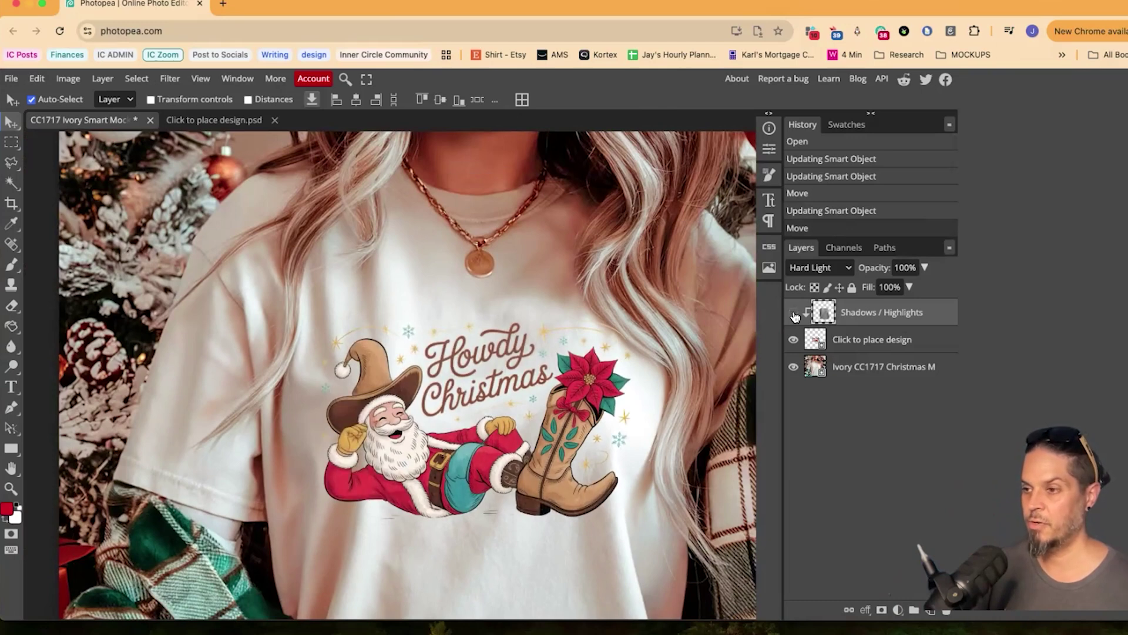
pyautogui.click(794, 314)
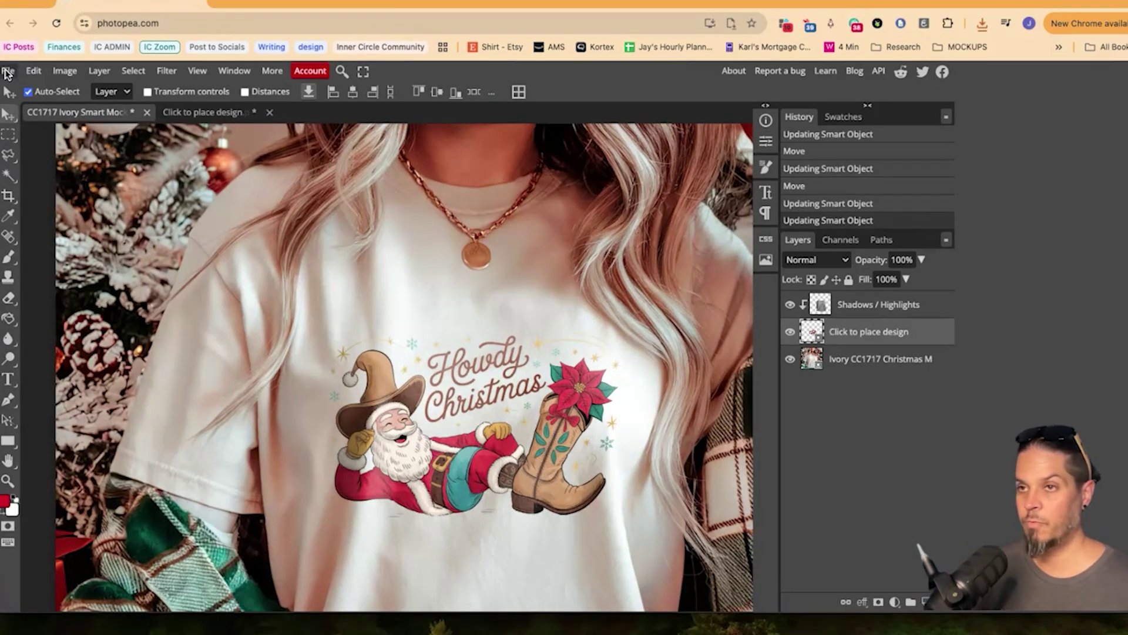
# Export the mockup as a PNG named 'xmas-001 Ivory.png'
pyautogui.click(7, 72)
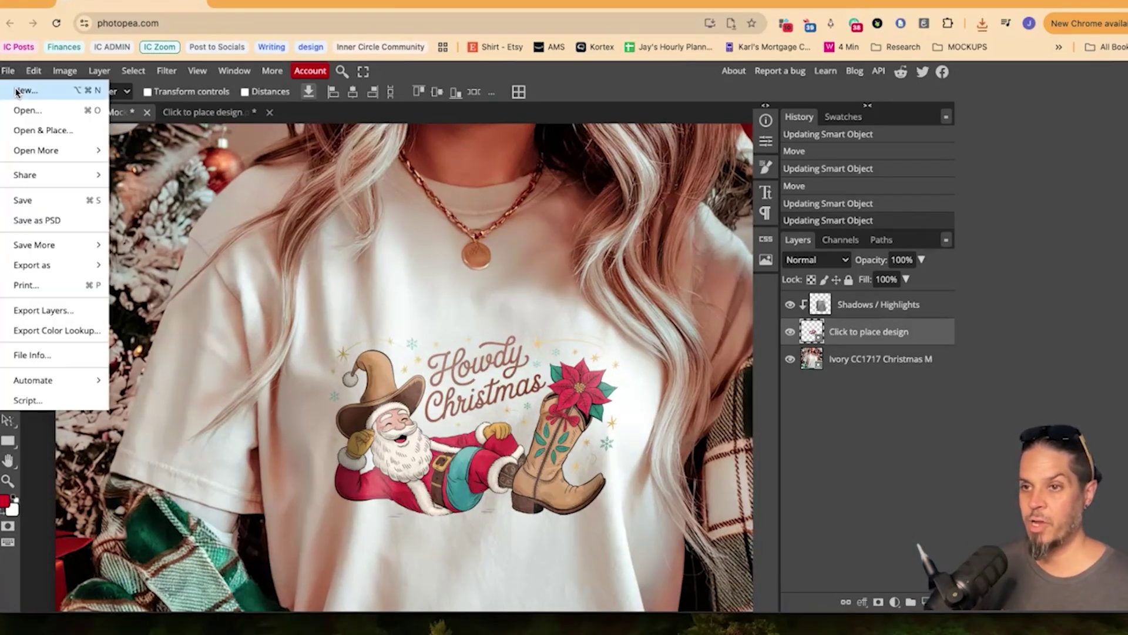
pyautogui.moveTo(46, 265)
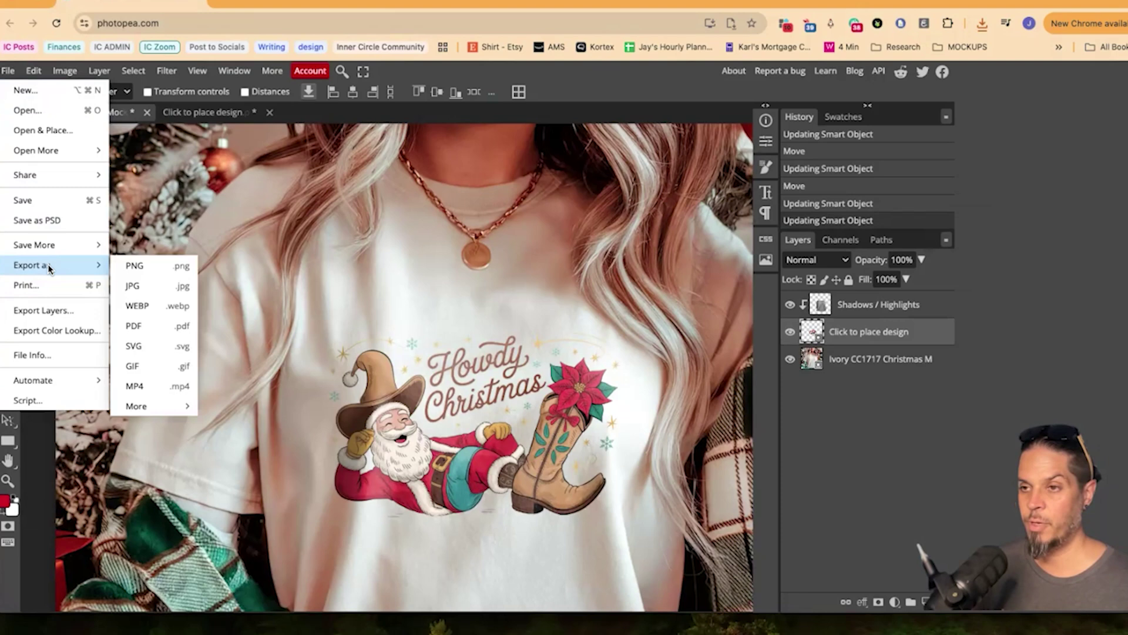
pyautogui.click(136, 269)
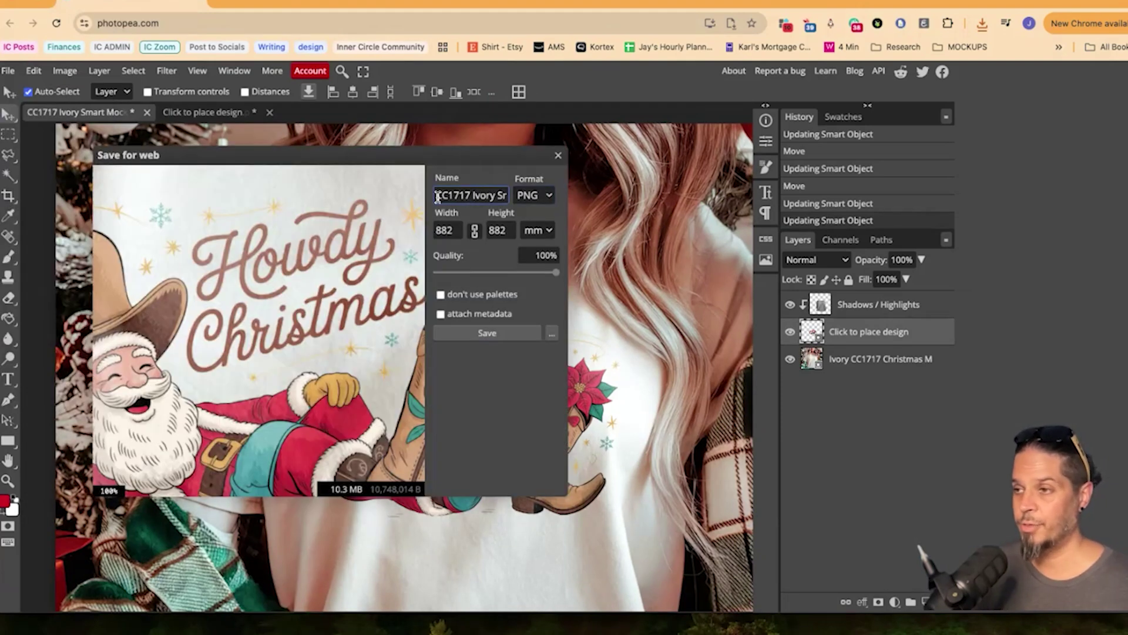
pyautogui.moveTo(437, 196)
pyautogui.mouseDown()
pyautogui.moveTo(506, 196)
pyautogui.moveTo(416, 196)
pyautogui.mouseUp()
pyautogui.click(472, 196)
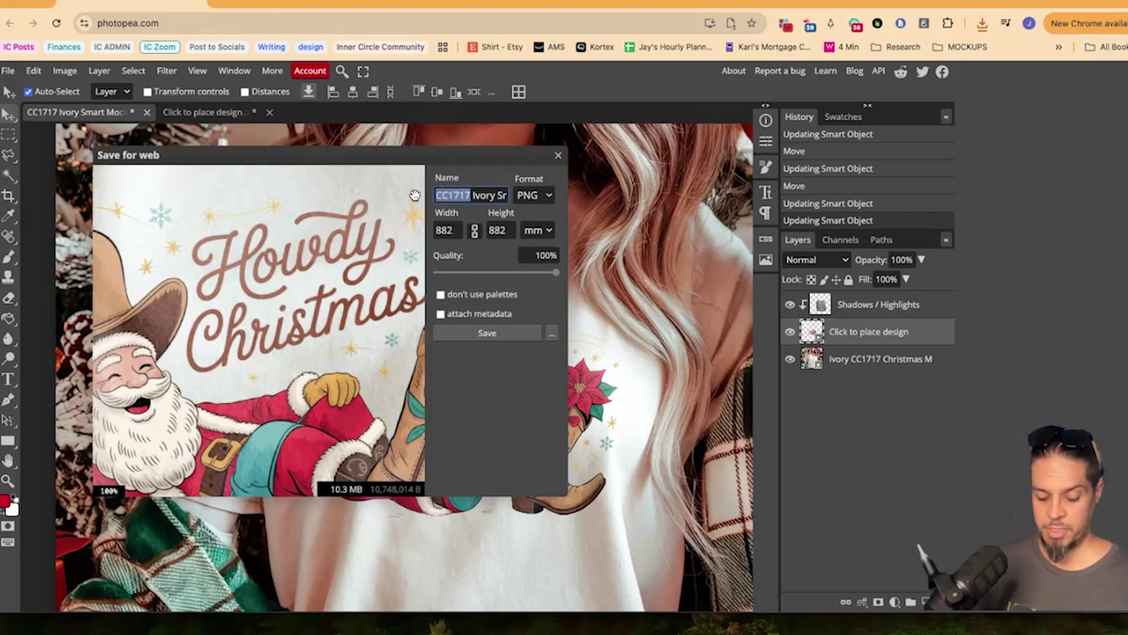
pyautogui.write('xmas-001 Ivory')
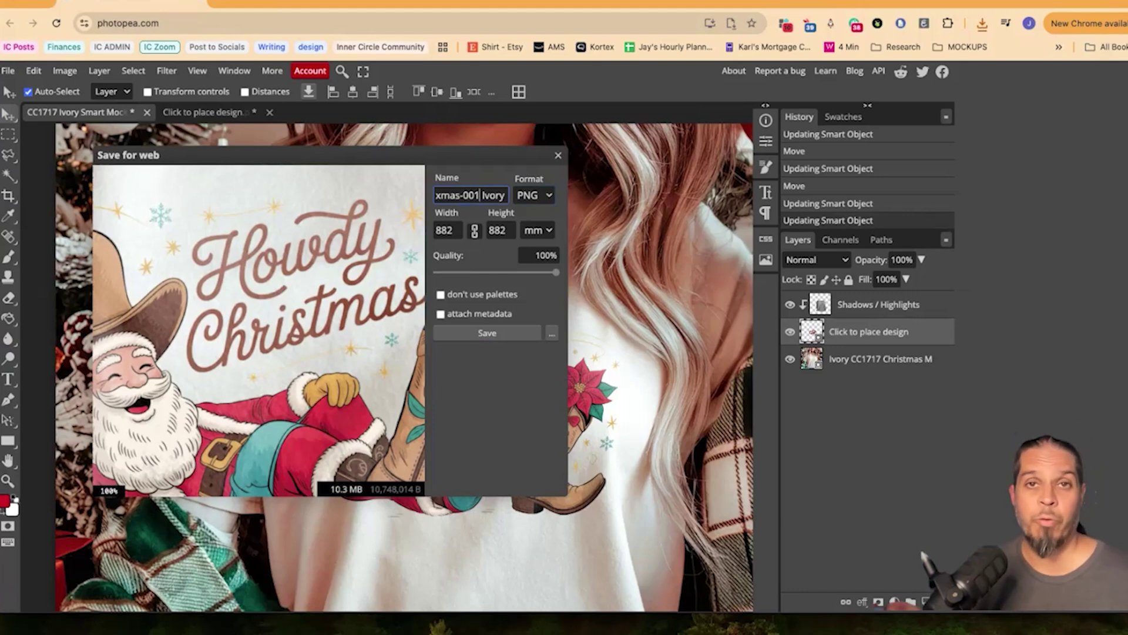
pyautogui.press('Right')
pyautogui.press('Right')
pyautogui.press('Right')
pyautogui.press('Right')
pyautogui.press('Right')
pyautogui.press('Right')
pyautogui.press('Right')
pyautogui.press('Right')
pyautogui.press('Right')
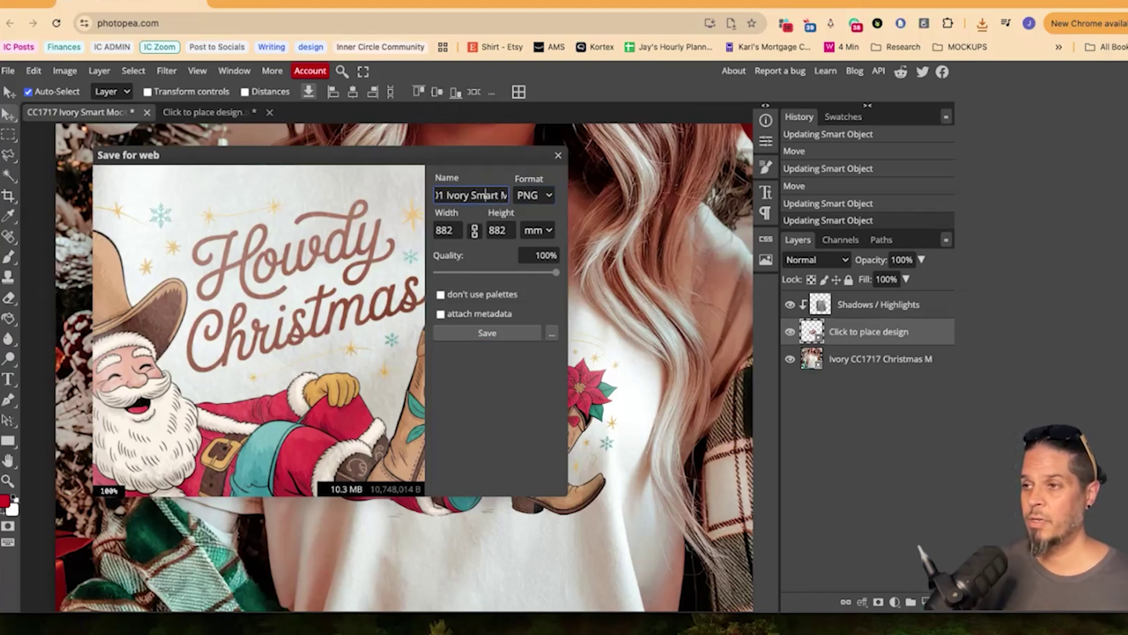
pyautogui.click(502, 332)
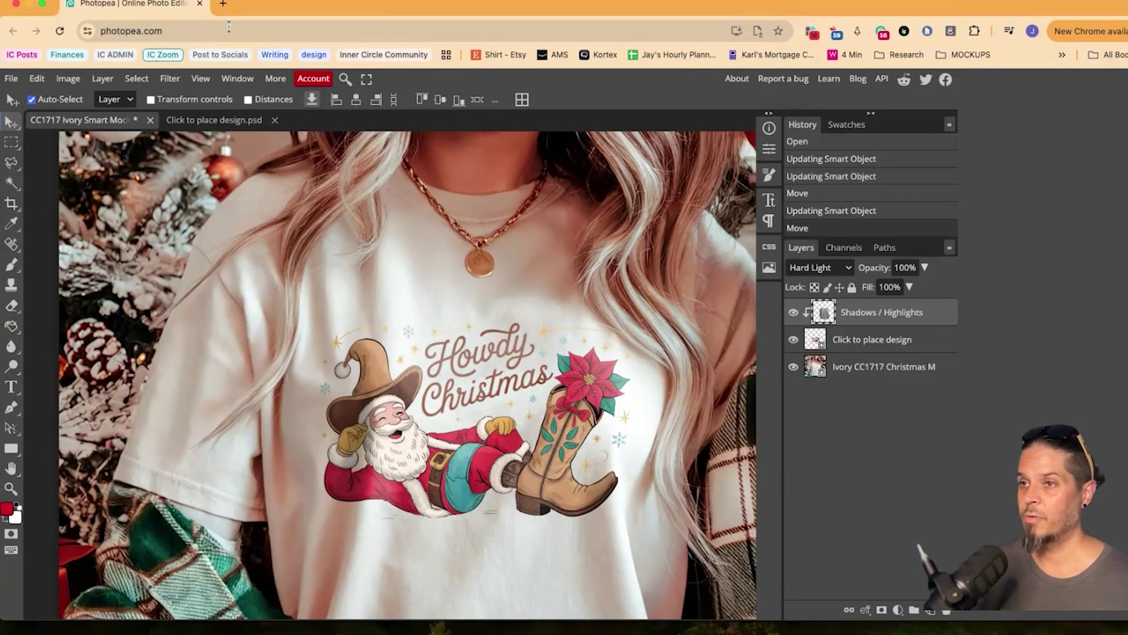
# In the placed-design document, delete design layers 40, 19 and 63, then save
pyautogui.click(207, 121)
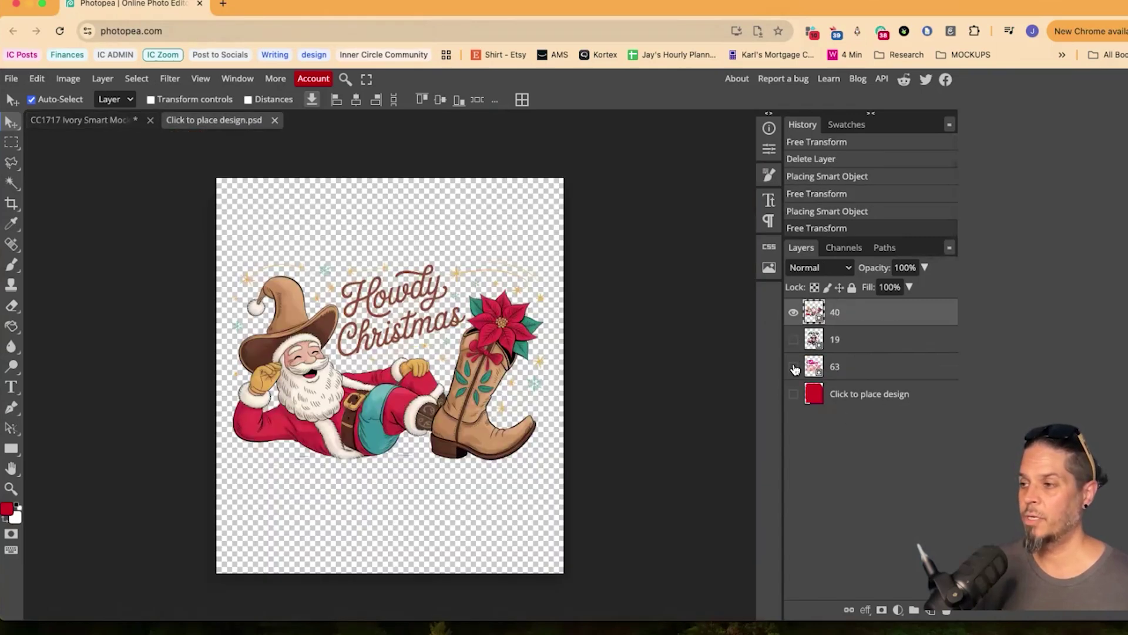
pyautogui.click(793, 312)
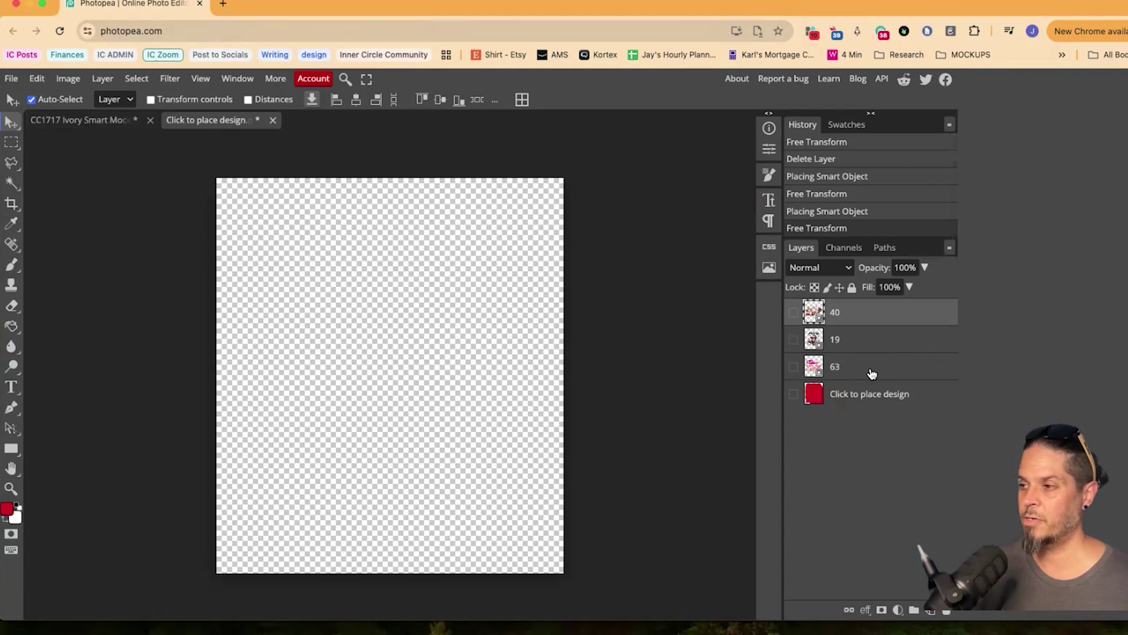
pyautogui.keyDown('shift'); pyautogui.click(873, 374); pyautogui.keyUp('shift')
pyautogui.press('Delete')
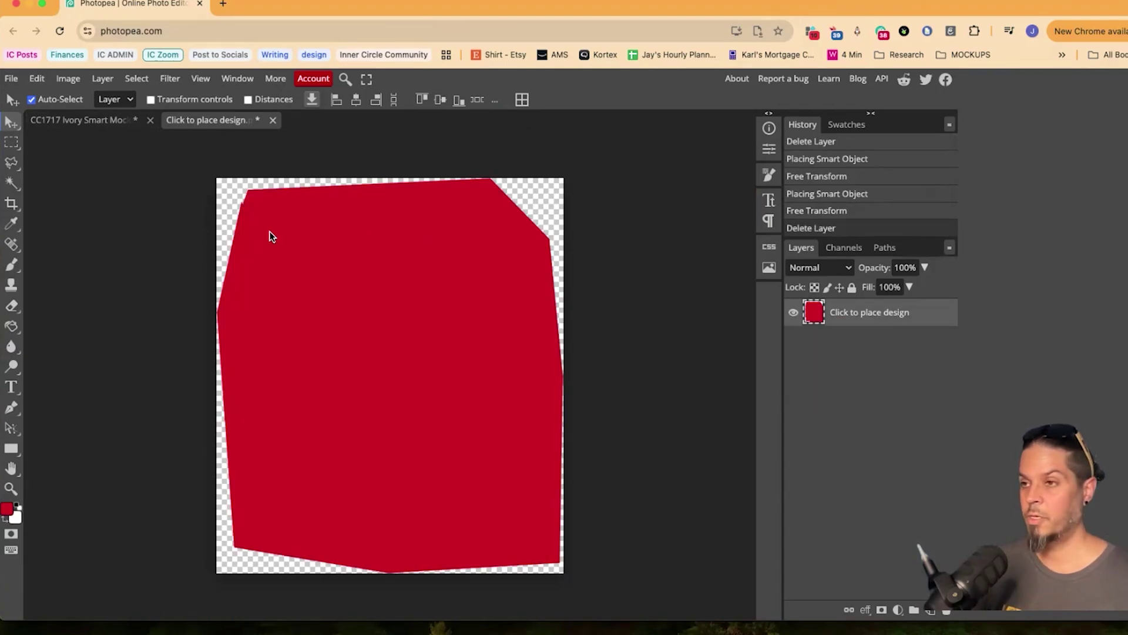
pyautogui.press('super+s')
# Check the red placeholder on the mockup, then reopen the placed design and hide the placeholder layer
pyautogui.click(62, 119)
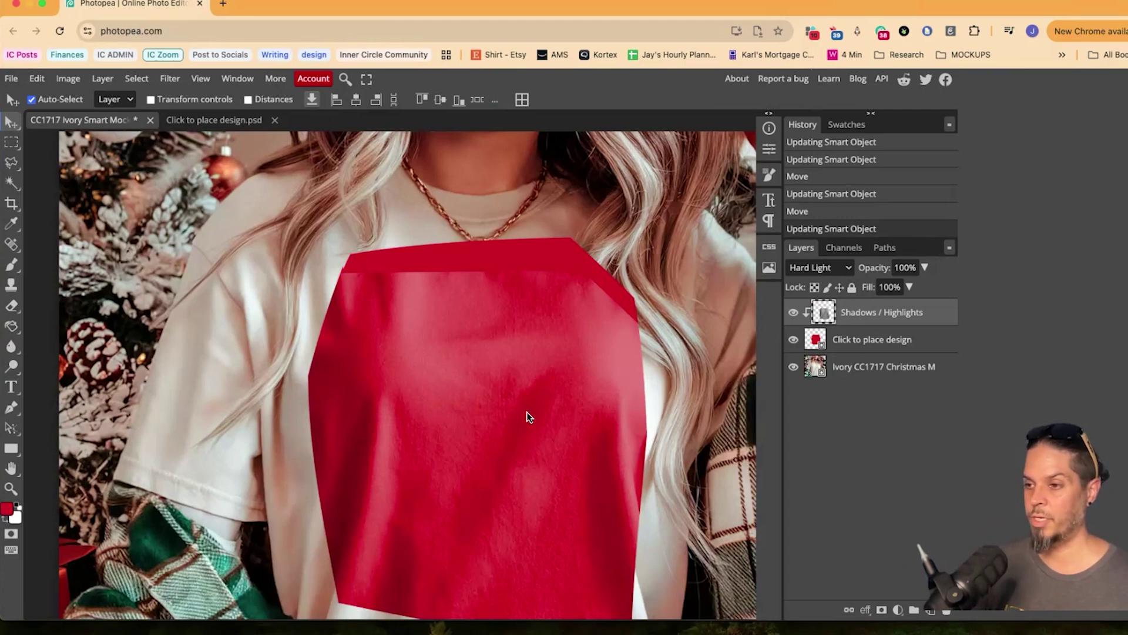
pyautogui.doubleClick(814, 340)
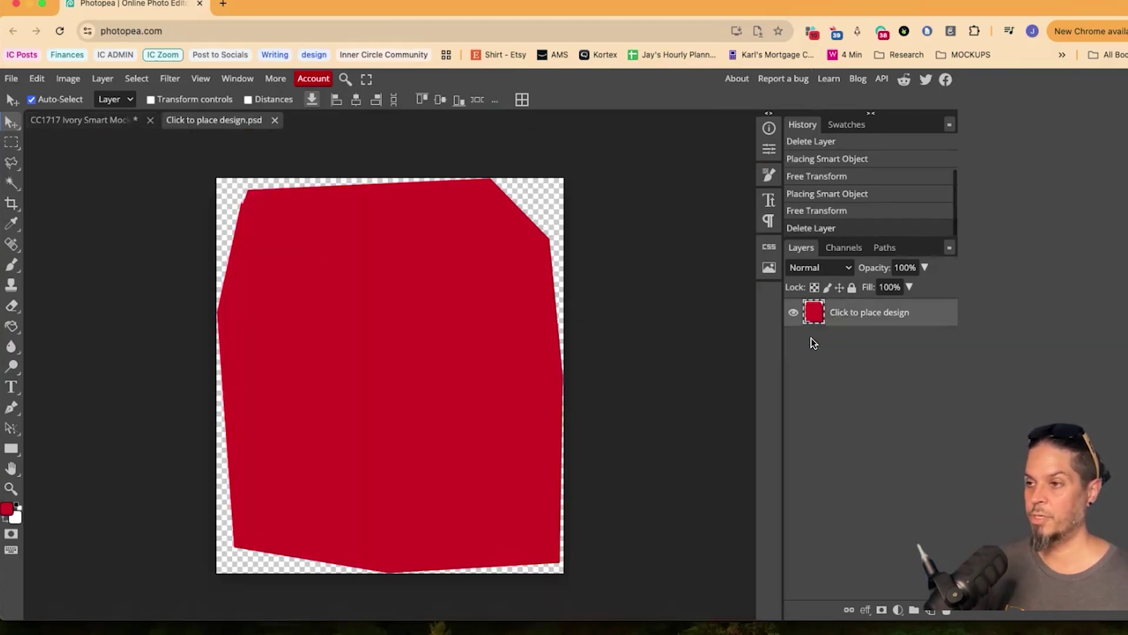
pyautogui.click(793, 315)
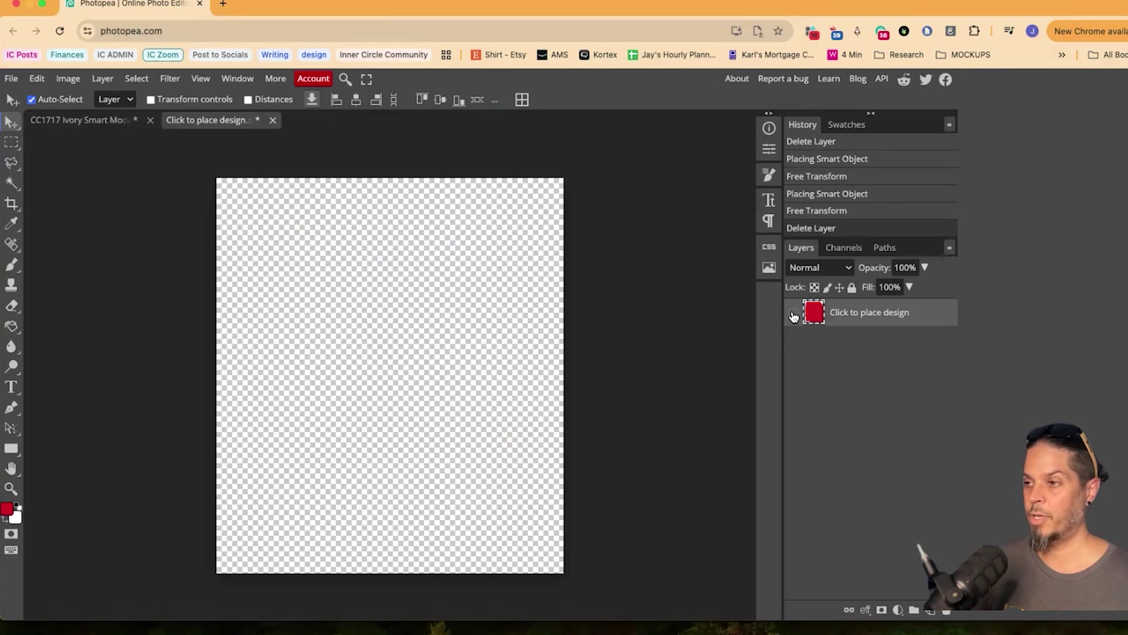